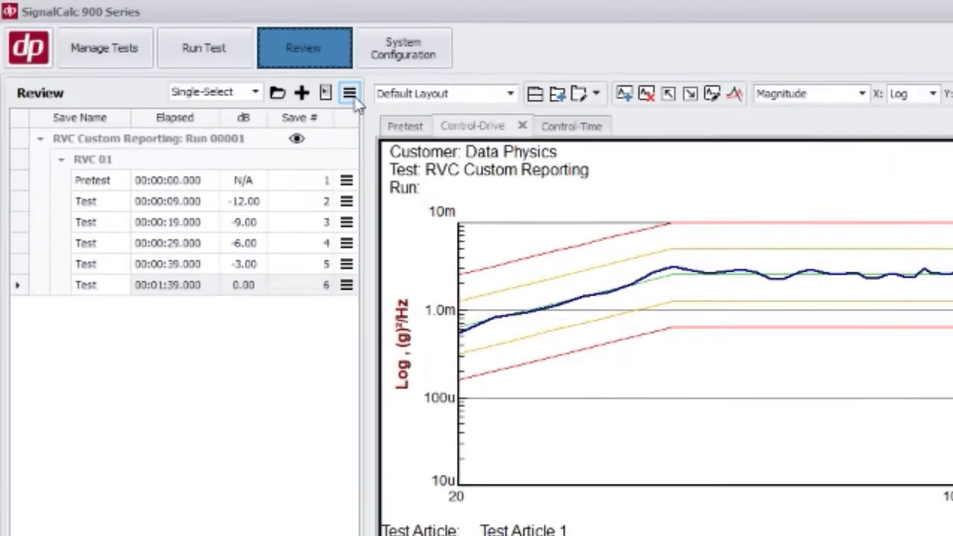
Step: Open the run's custom report template for editing in Word and centre the Dollar Variables window over the test plots
left_click(175, 47)
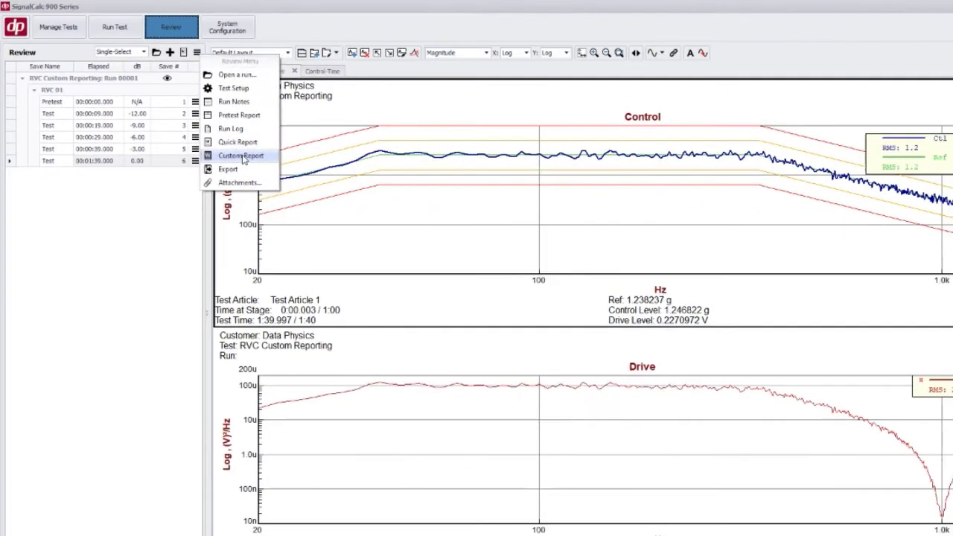
left_click(241, 156)
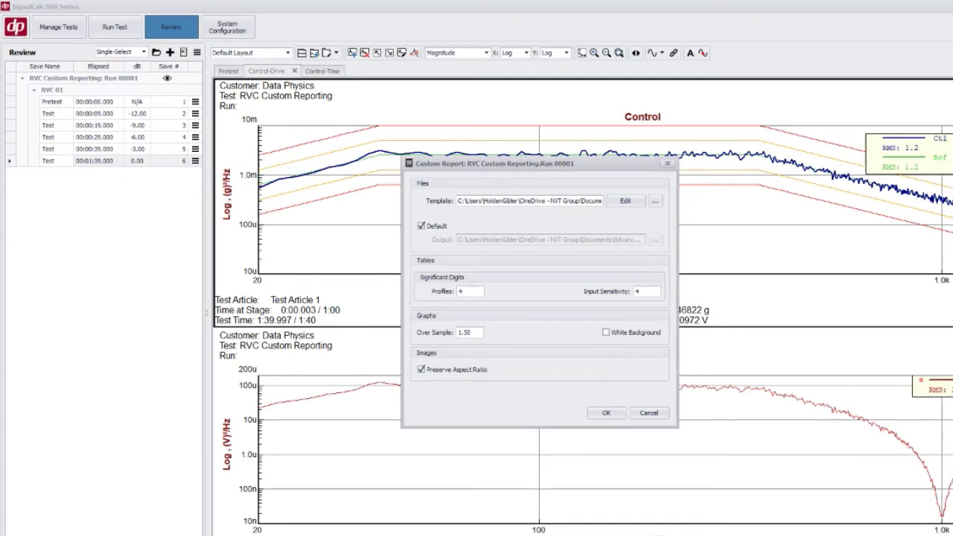
left_click_drag(504, 171, 494, 154)
left_click(615, 184)
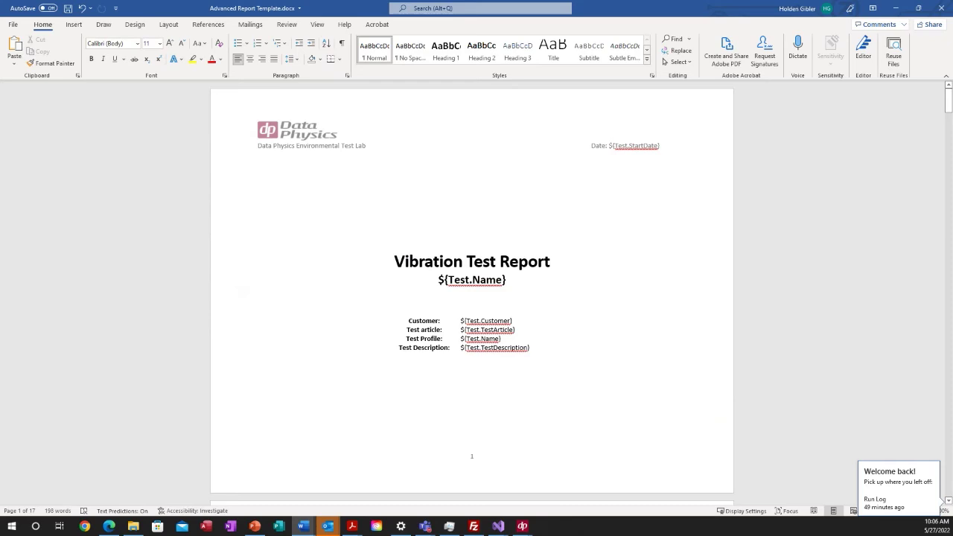
left_click(896, 9)
left_click_drag(899, 224, 458, 134)
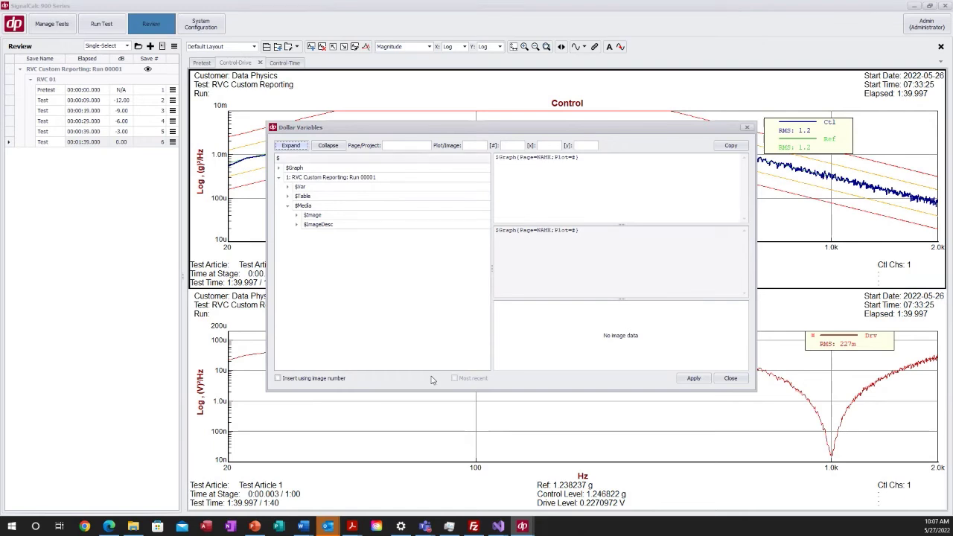
Step: Switch to the Advanced Report Template in Word and examine the dollar variables used on its title page
left_click(304, 525)
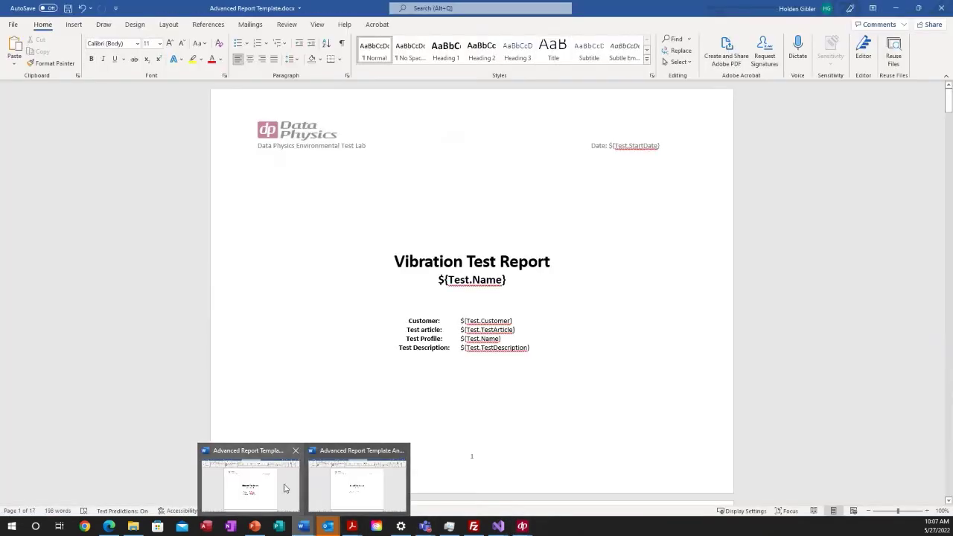
left_click(286, 489)
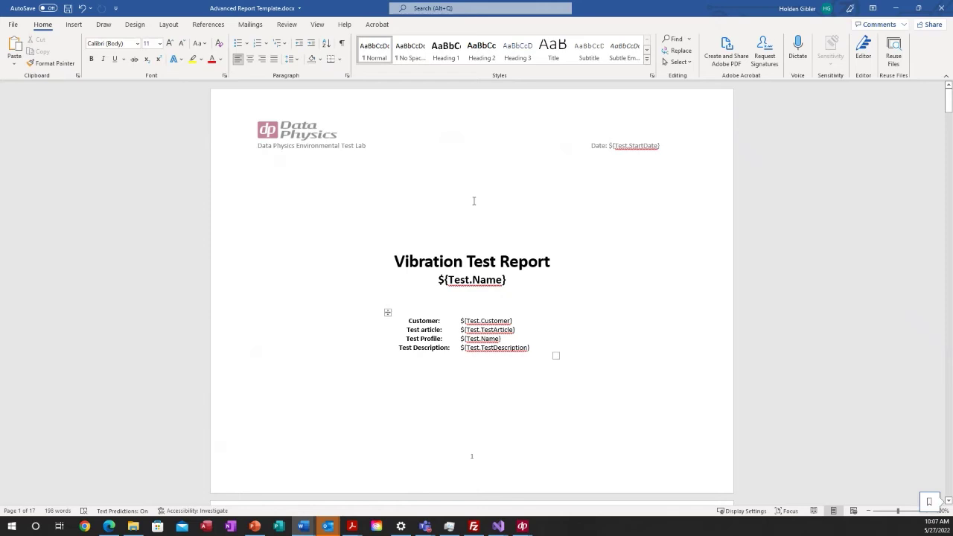
scroll(502, 221, "down", 1)
scroll(374, 219, "up", 1)
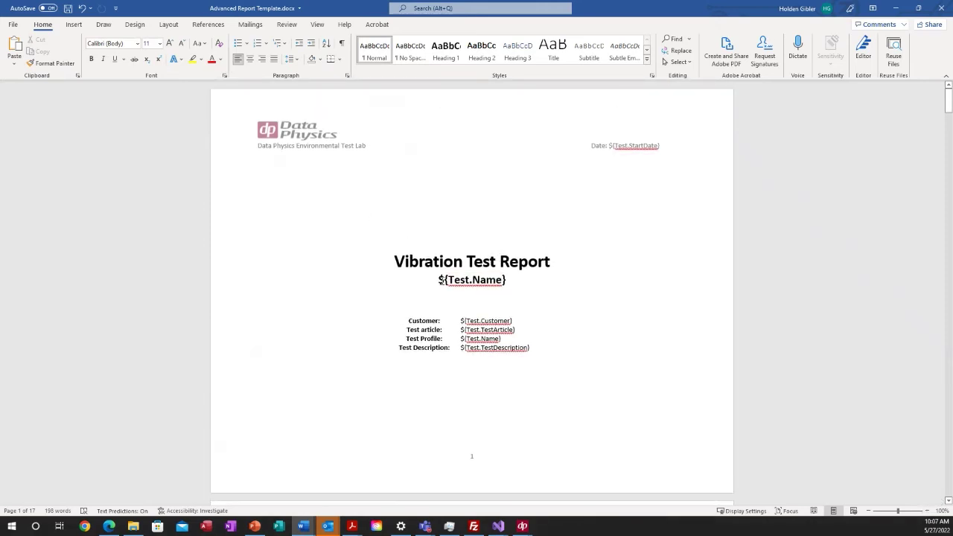
left_click_drag(446, 281, 500, 280)
left_click(500, 280)
double_click(503, 280)
scroll(511, 202, "down", 4)
scroll(553, 240, "up", 4)
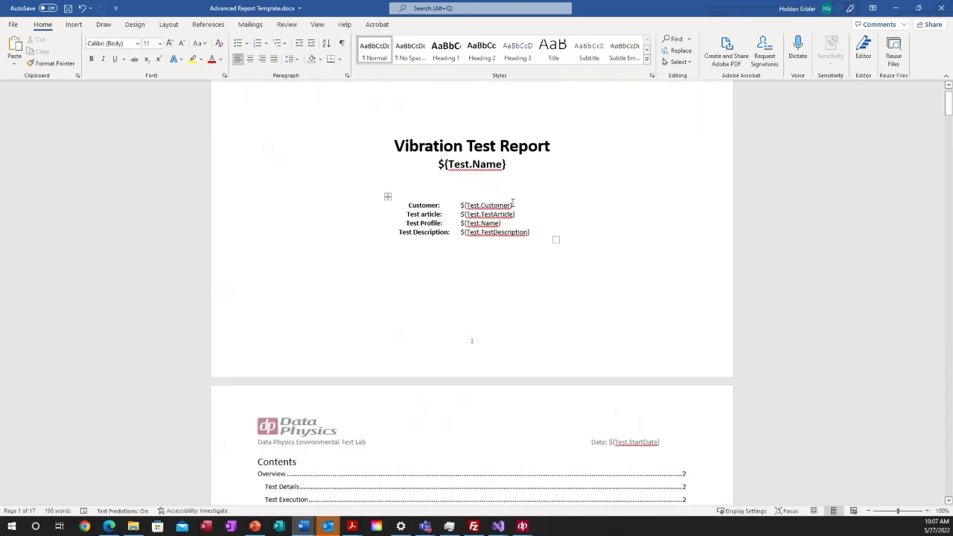
Step: Switch to the SignalCalc Dollar Variables window, collapse $Media and expand the Test group under $Var
mouse_move(522, 526)
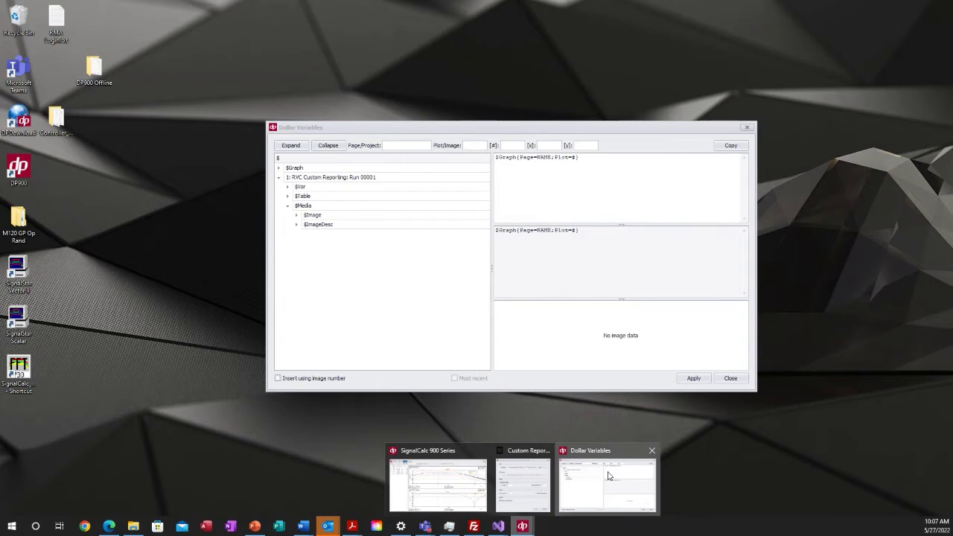
left_click(609, 476)
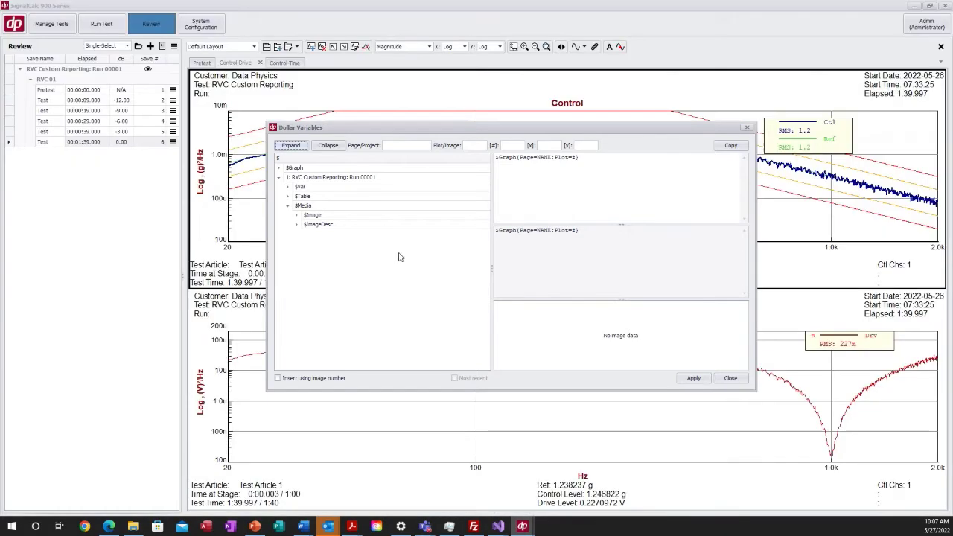
left_click(289, 206)
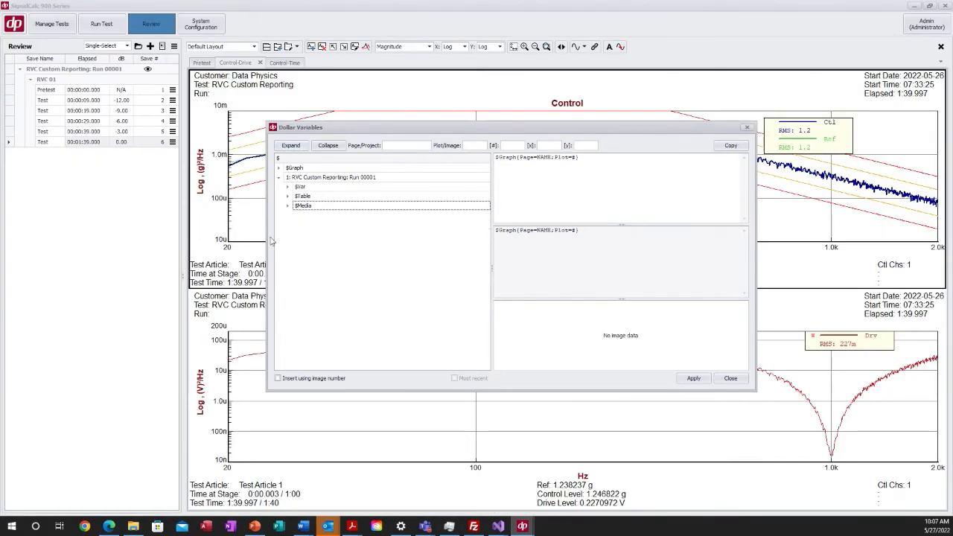
left_click(289, 188)
left_click(297, 195)
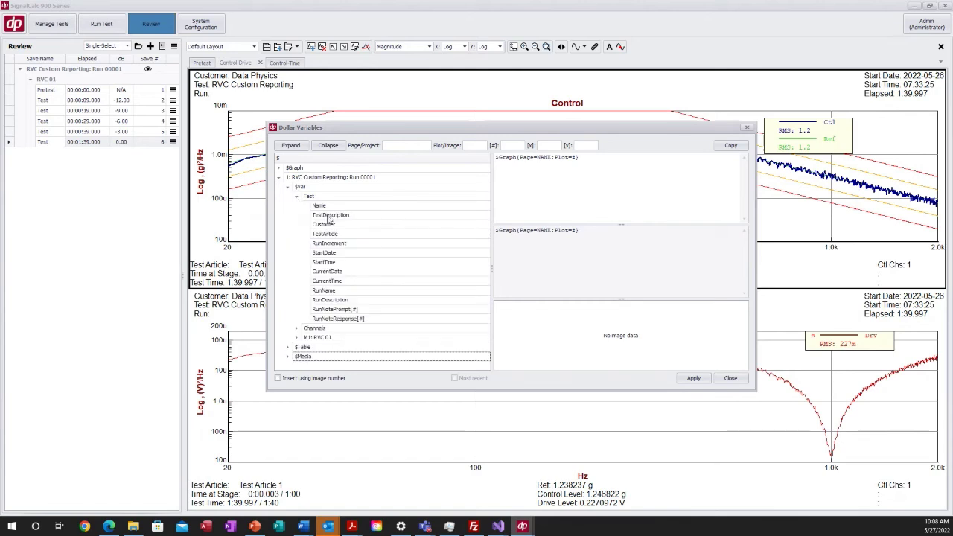
Step: Replace the $Graph expression with the test's Name variable, ${Test.Name}, and apply it to preview its value
key("ctrl+a")
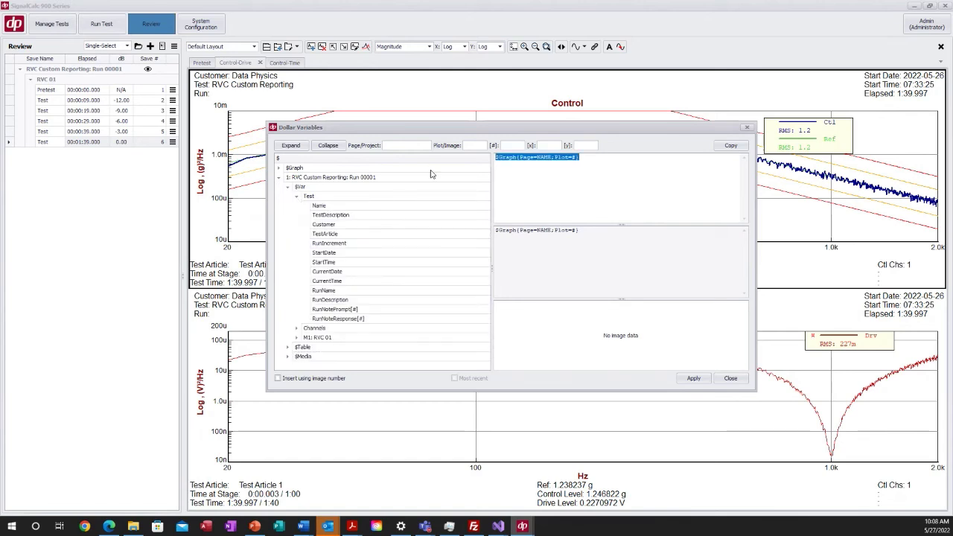
key("Delete")
left_click(334, 209)
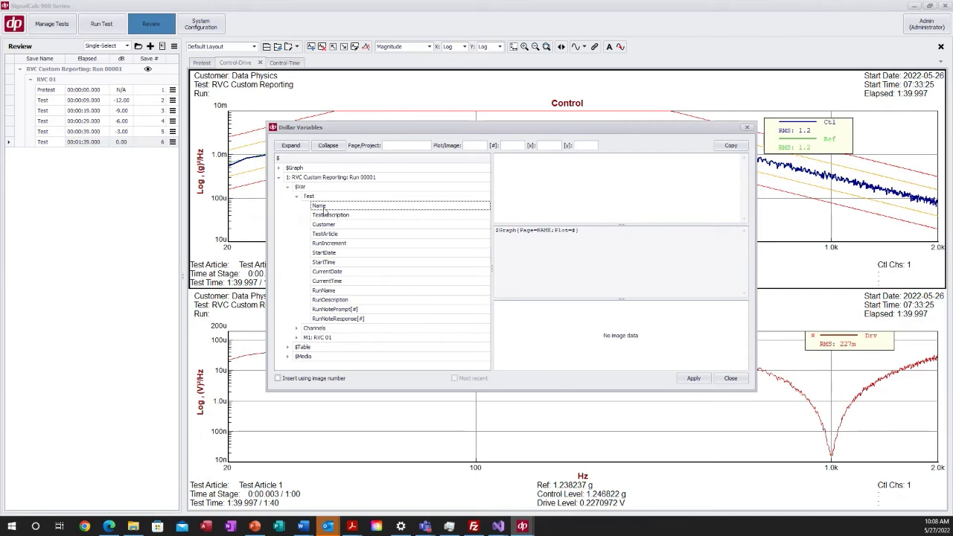
double_click(324, 210)
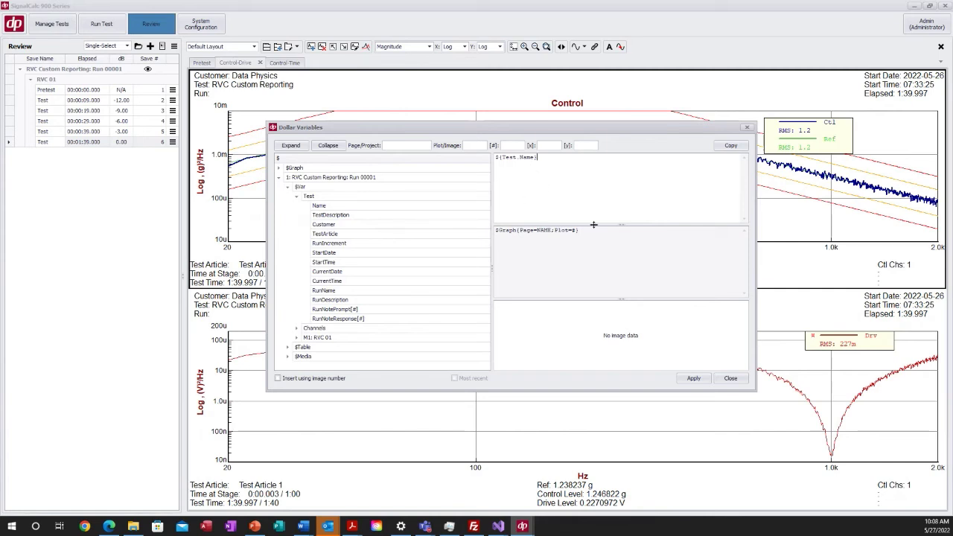
left_click(693, 378)
Step: Copy the ${Test.Name} expression to the clipboard
left_click_drag(540, 158, 493, 158)
right_click(505, 159)
left_click(530, 197)
left_click(553, 190)
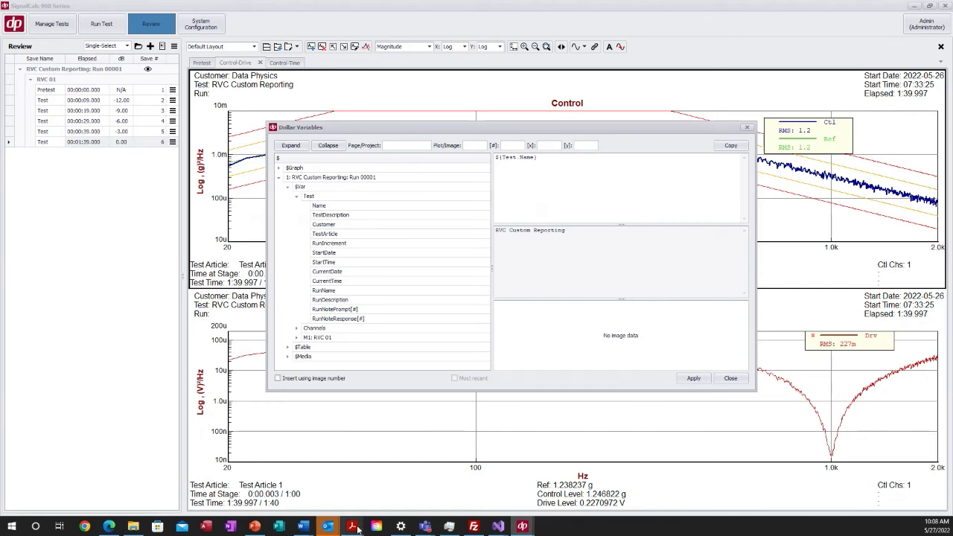
Step: Switch to the Word template, paste ${Test.Name} below the Run Log table on the last page, and keep the zoom at 100%
mouse_move(306, 531)
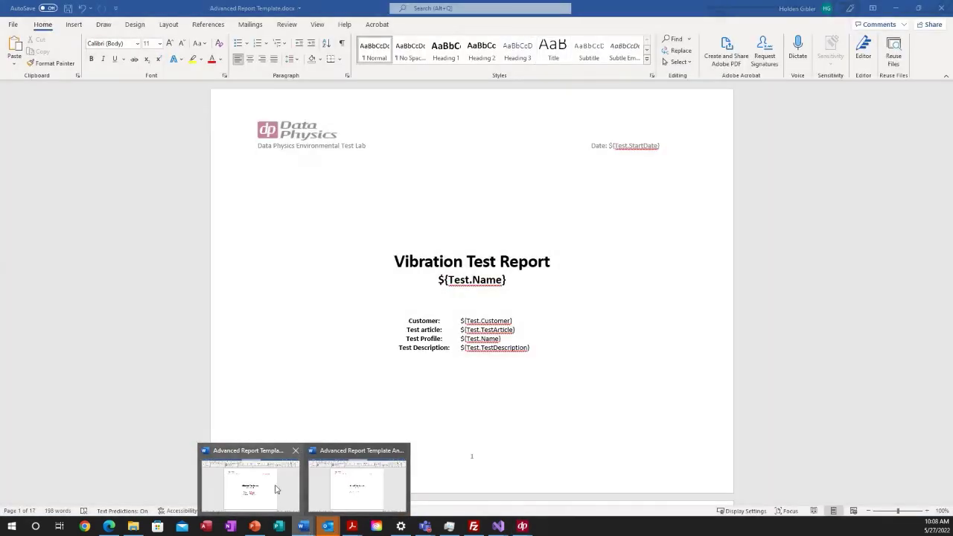
left_click(276, 490)
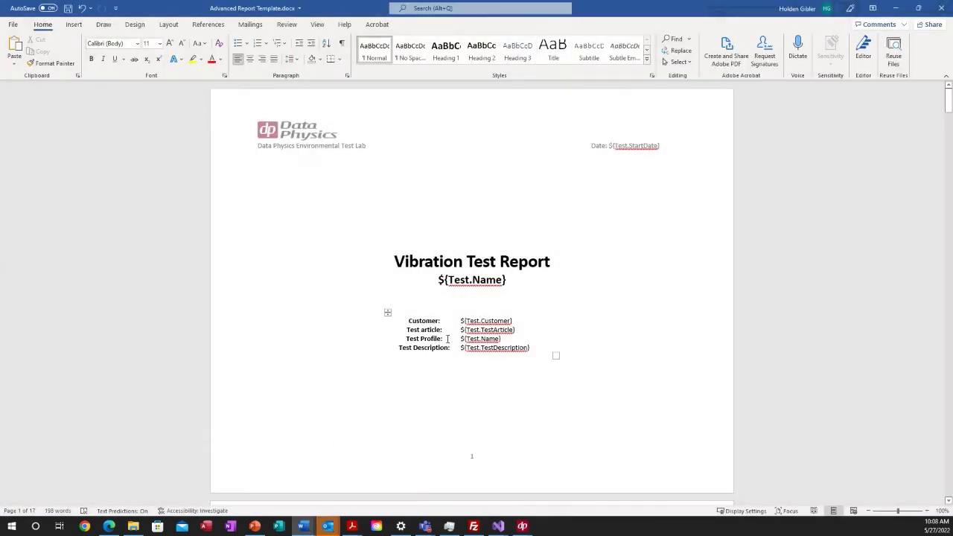
scroll(377, 242, "down", 3)
scroll(377, 242, "down", 20)
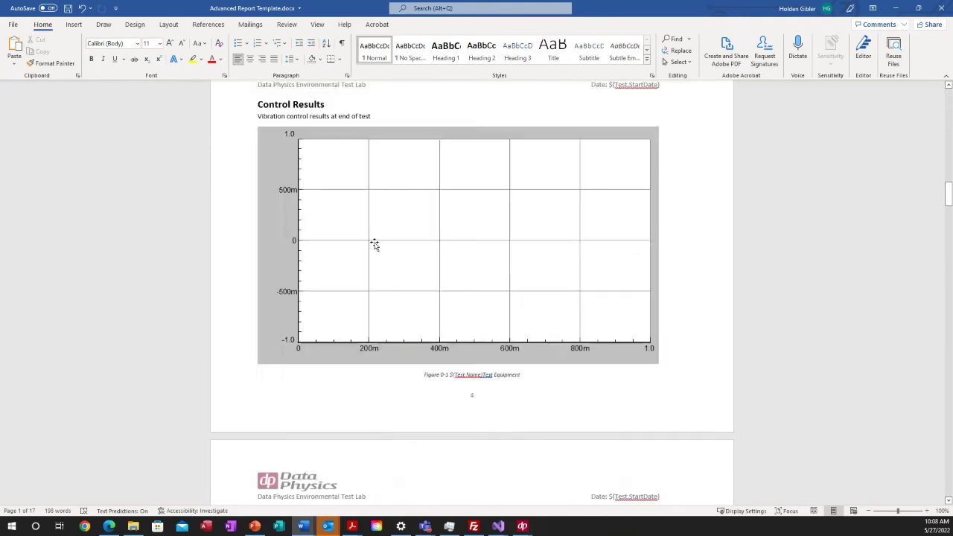
scroll(375, 247, "down", 20)
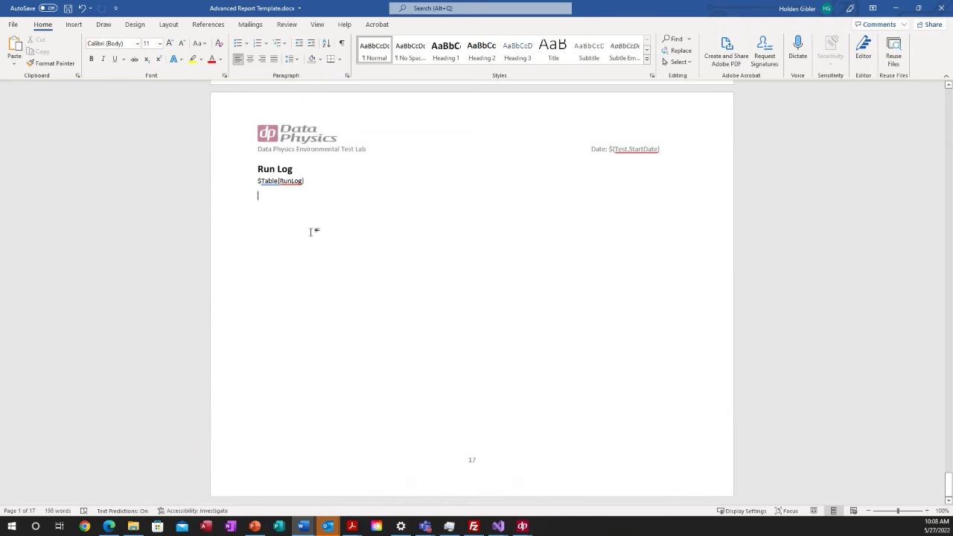
key("ctrl+v")
scroll(354, 298, "down", 3)
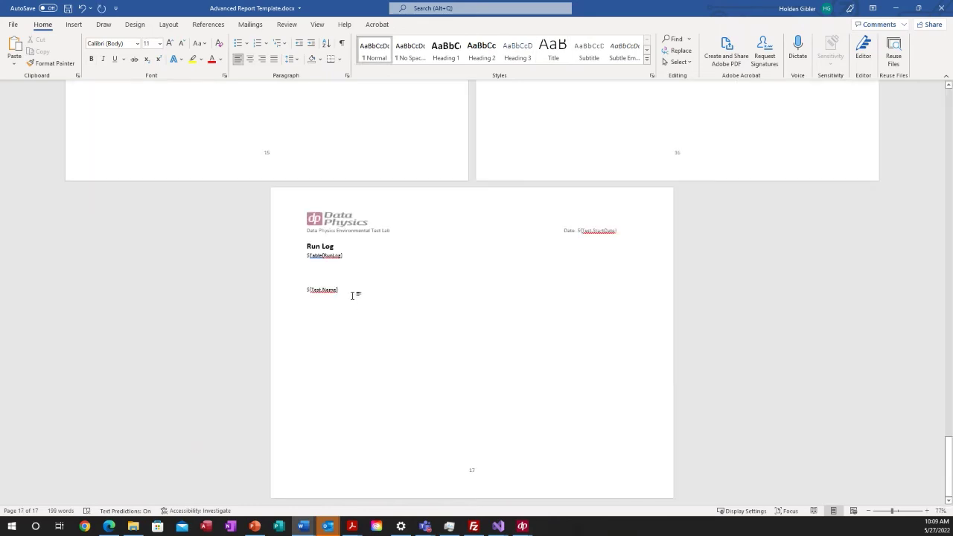
left_click_drag(312, 290, 337, 291)
left_click(885, 417)
left_click(898, 512)
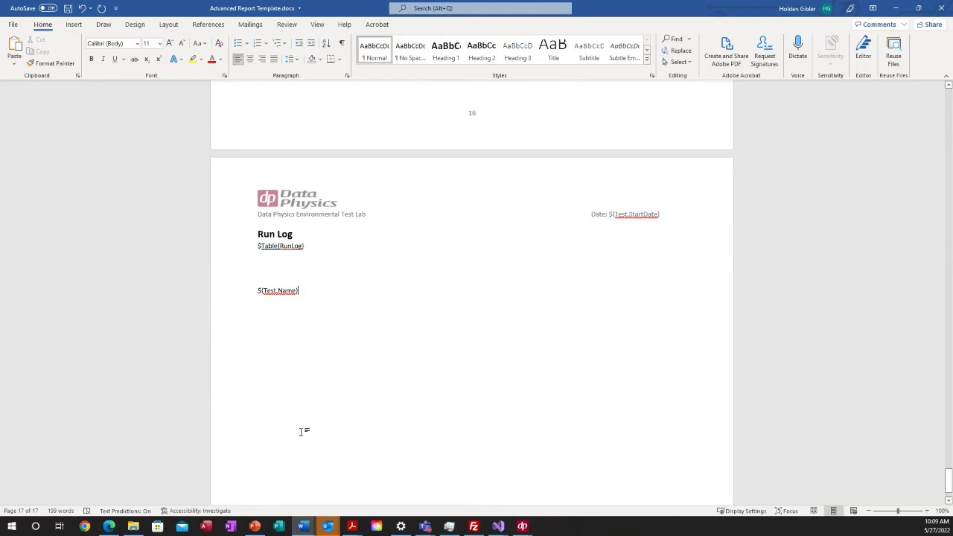
Step: Compare the available Test variables in SignalCalc with the ones used on the Word template's title page
mouse_move(522, 525)
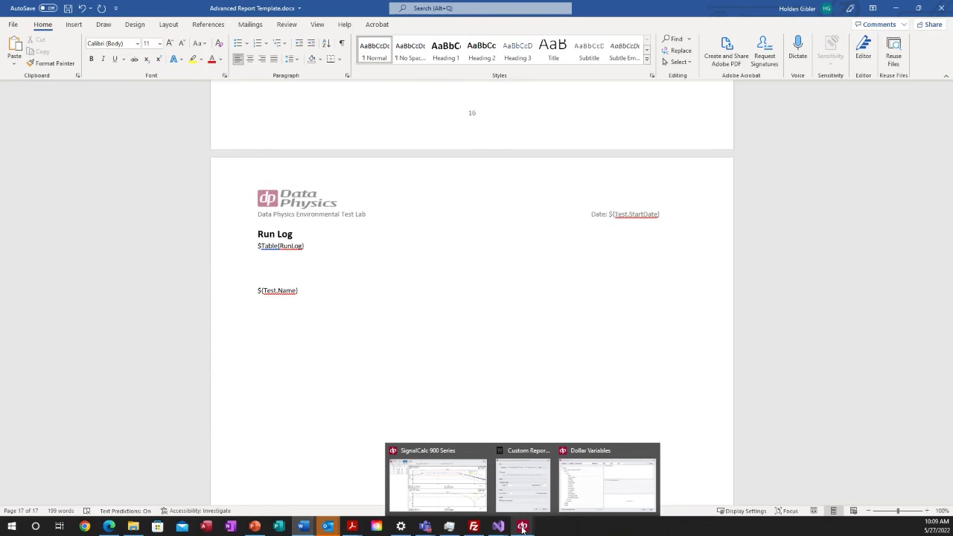
left_click(591, 493)
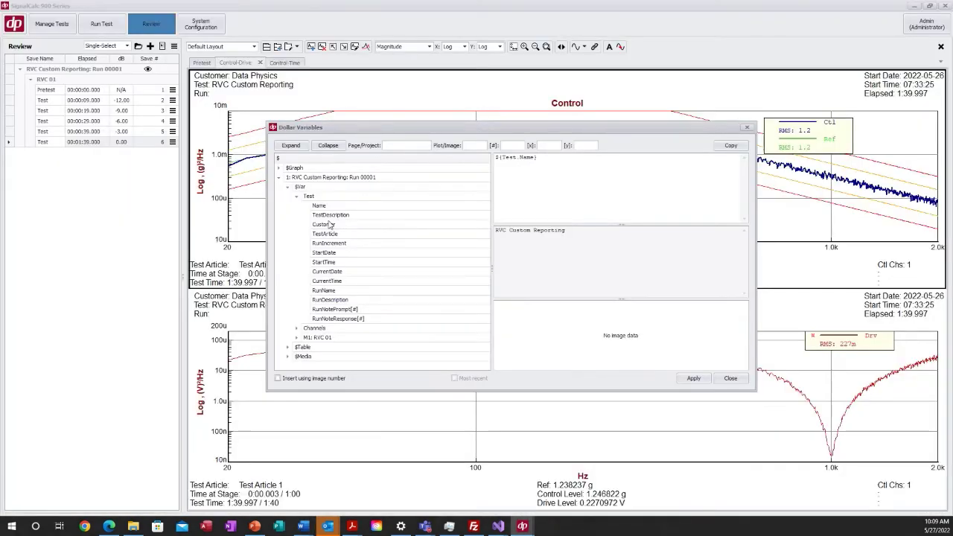
left_click(303, 526)
left_click(283, 501)
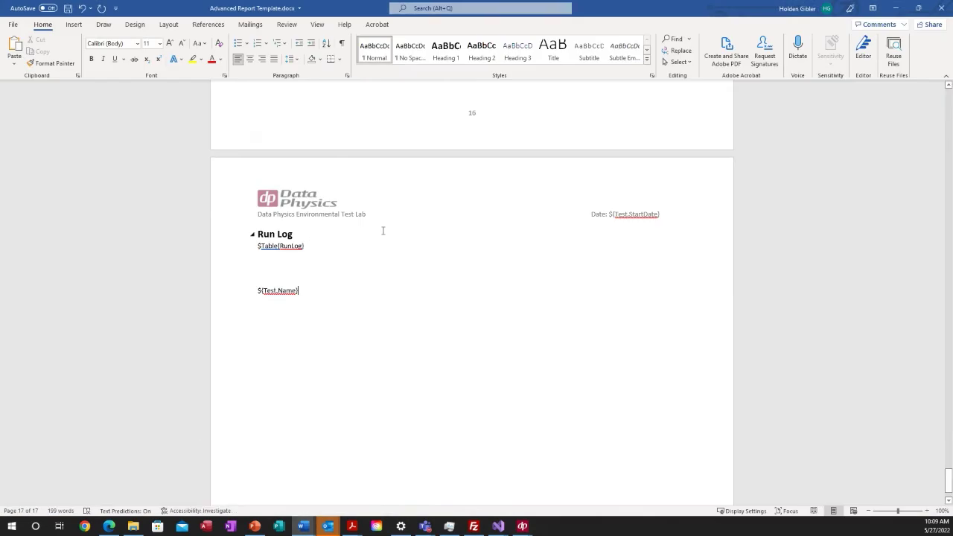
scroll(397, 234, "up", 5)
left_click_drag(949, 463, 929, 83)
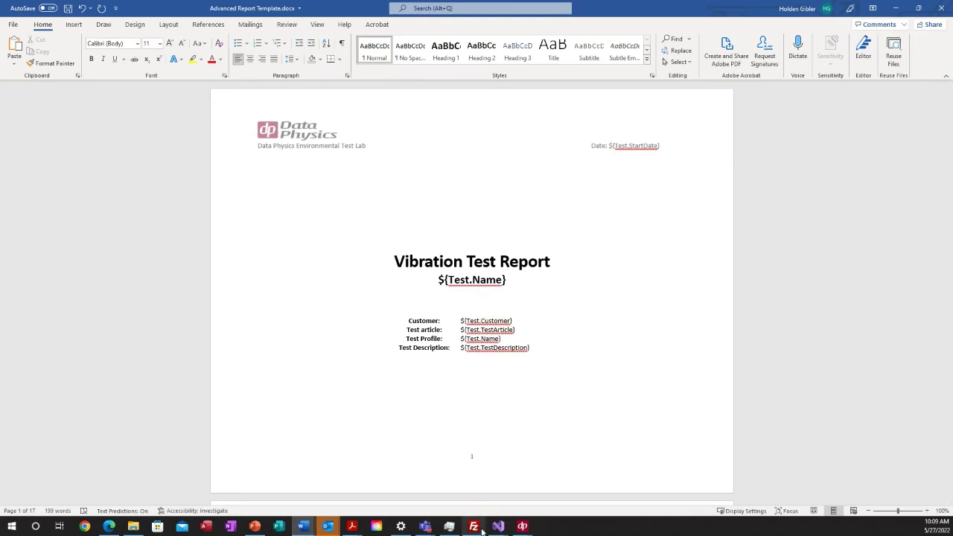
Step: Switch to the Dollar Variables window and add ${Test.Customer}, ${Test.TestArticle} and ${Test.StartDate} on separate lines below ${Test.Name}
mouse_move(523, 527)
left_click(608, 484)
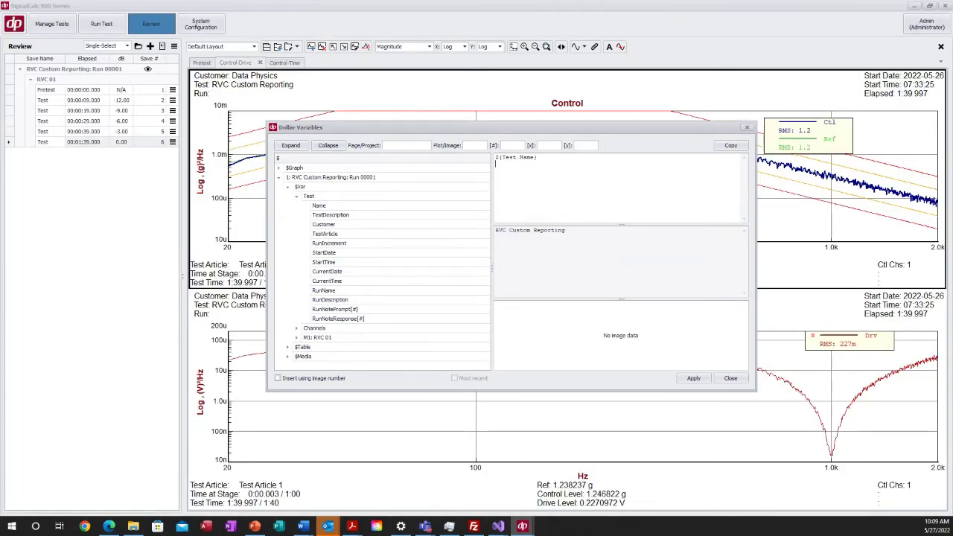
double_click(325, 225)
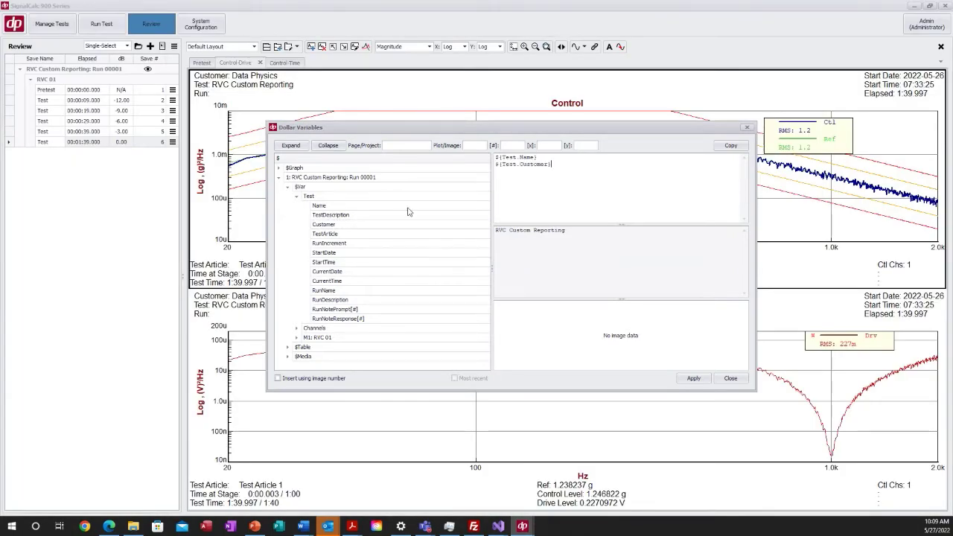
double_click(326, 235)
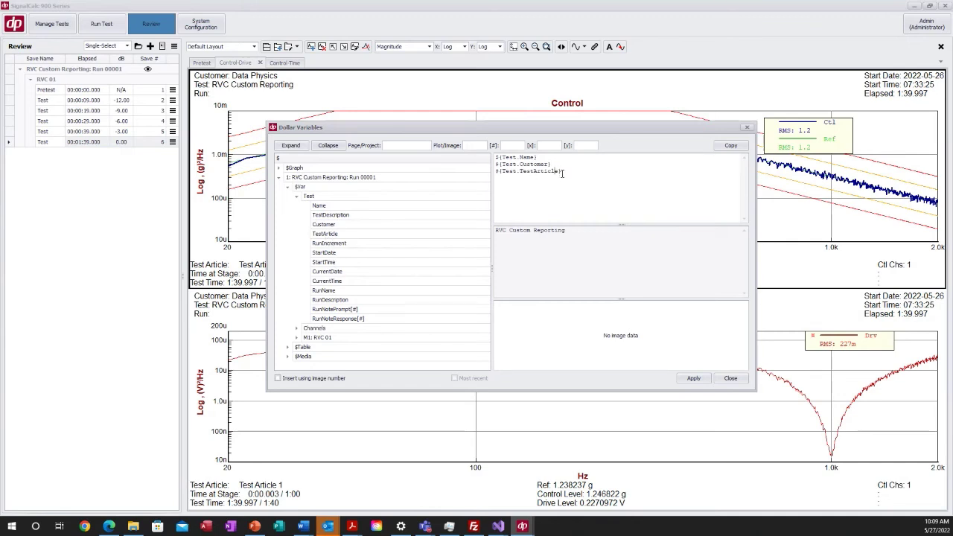
double_click(333, 253)
Step: Apply the four Test variable expressions to preview their values and copy all four lines
left_click_drag(560, 179, 497, 157)
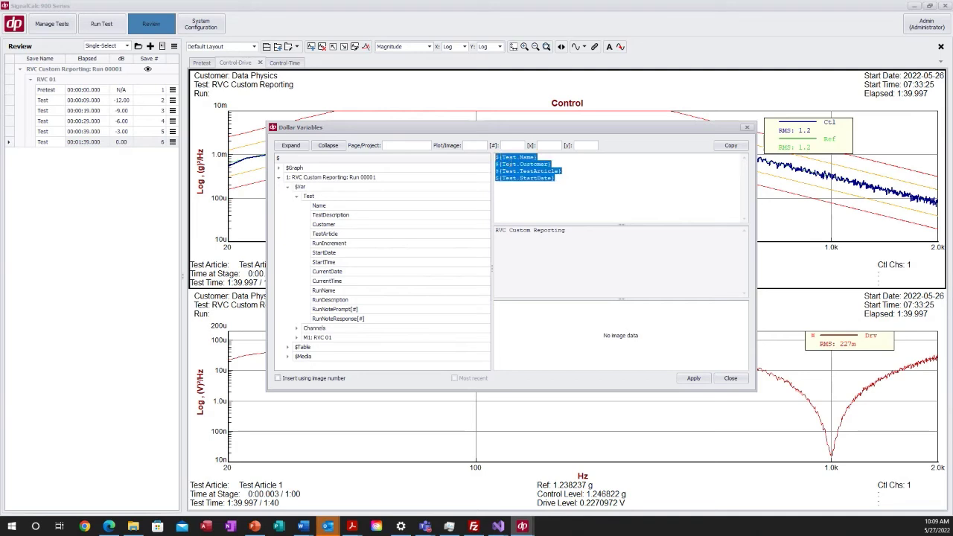
right_click(520, 166)
left_click(536, 195)
left_click(561, 171)
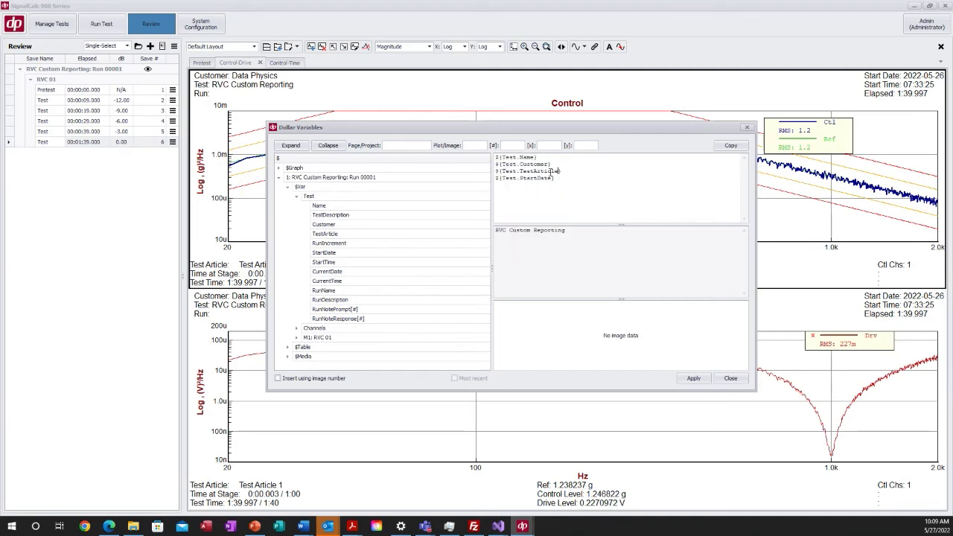
left_click(695, 380)
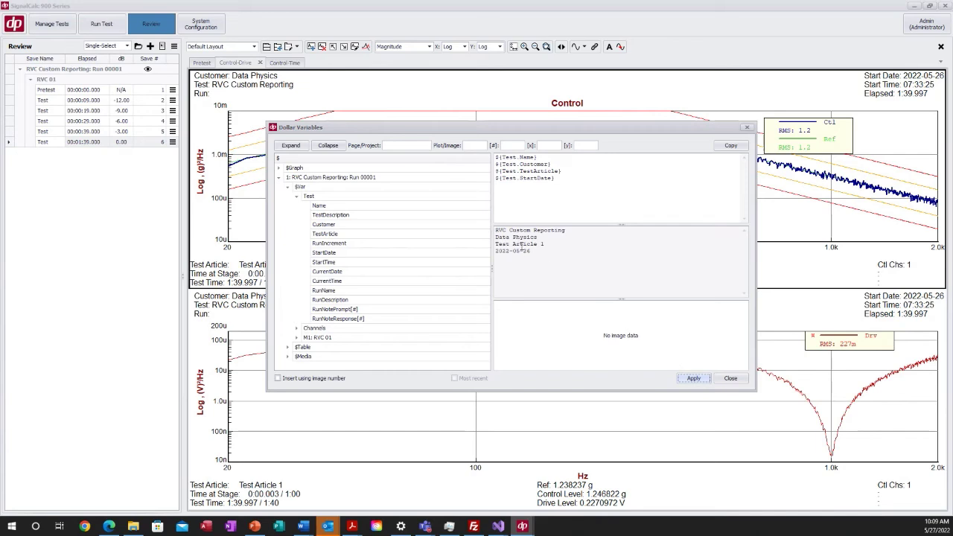
left_click_drag(576, 180, 495, 156)
right_click(511, 164)
left_click(540, 199)
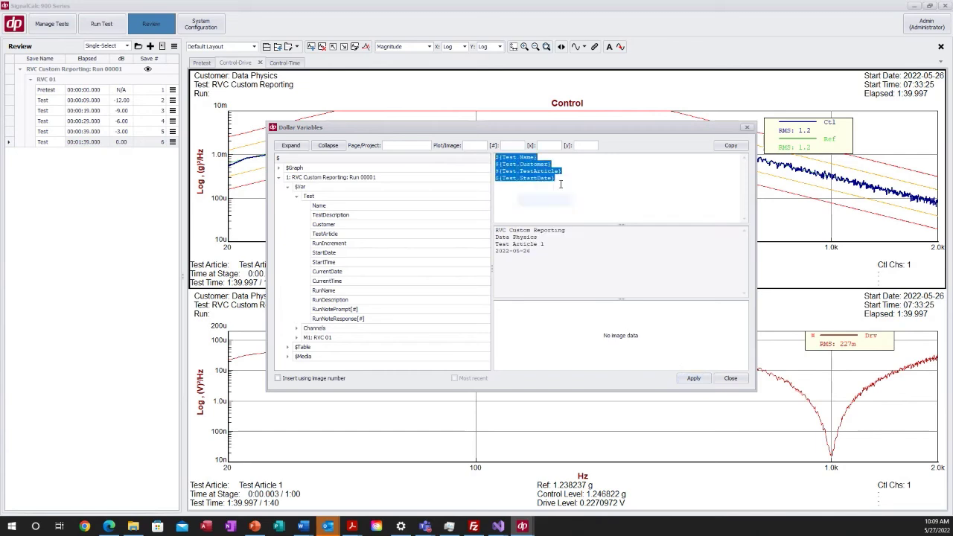
left_click(561, 184)
Step: Switch to the Word template and paste the four copied Test variable lines below ${Test.Name} on the last page
mouse_move(302, 526)
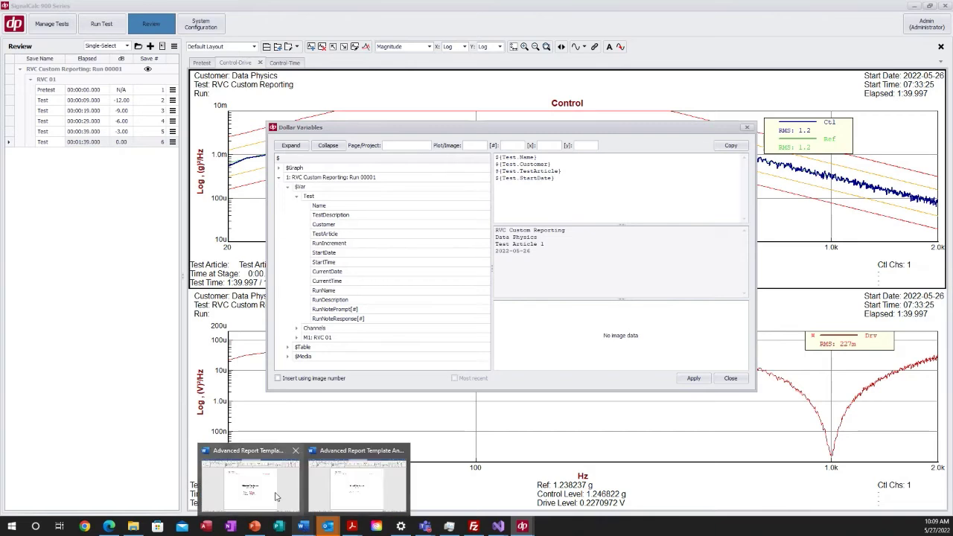
left_click(275, 496)
scroll(422, 296, "down", 20)
scroll(422, 296, "down", 20)
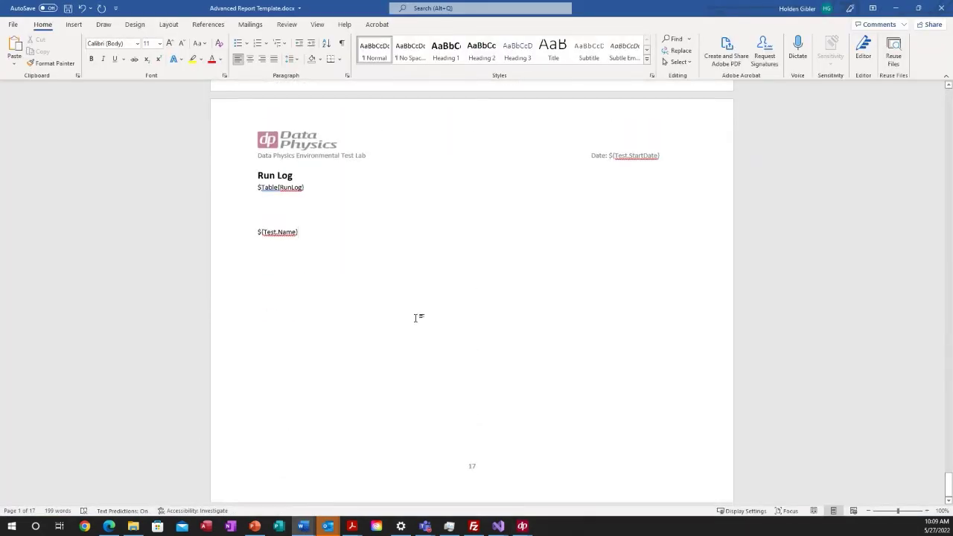
left_click(308, 228)
key("Return")
key("Return")
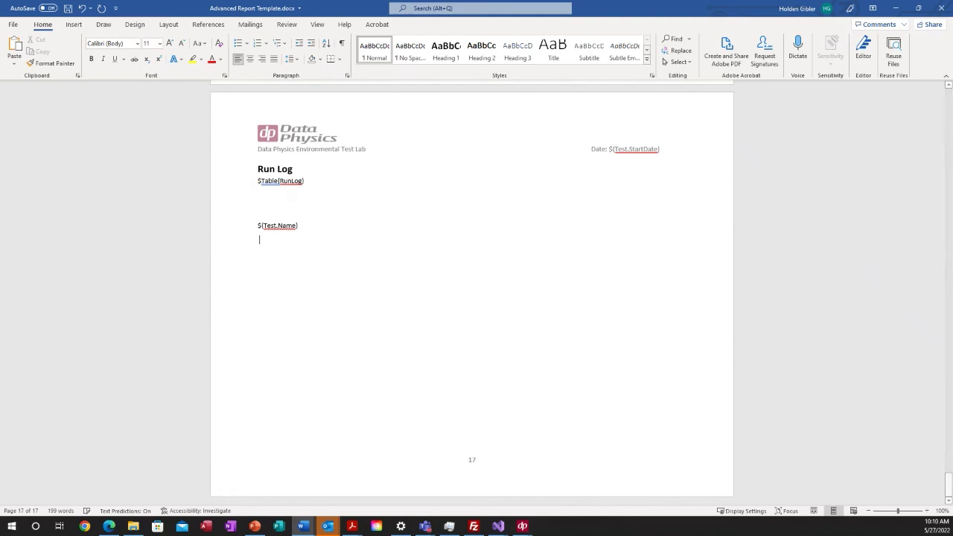
key("ctrl+v")
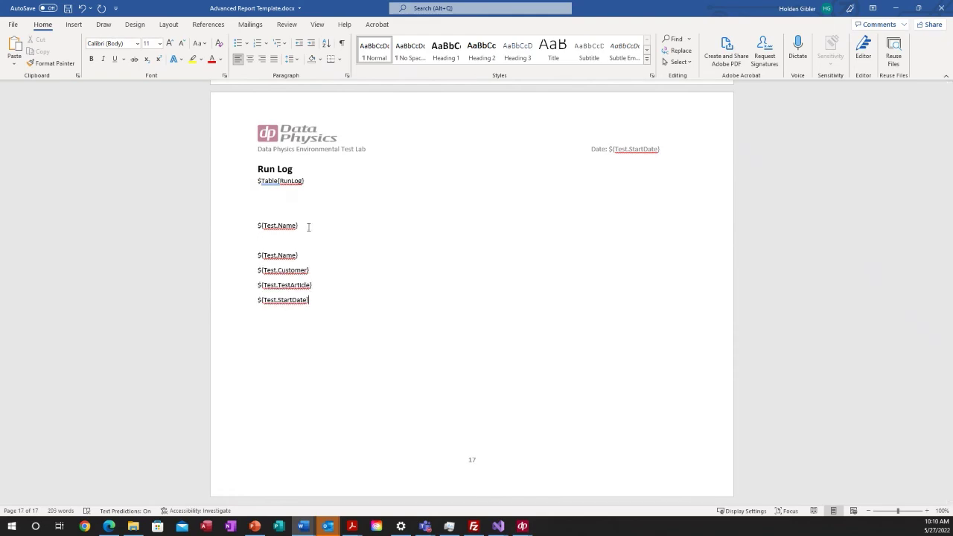
Step: Review the template's title page variables and the Input Channels table variable on the Additional Test Setup Info page
scroll(447, 313, "up", 3)
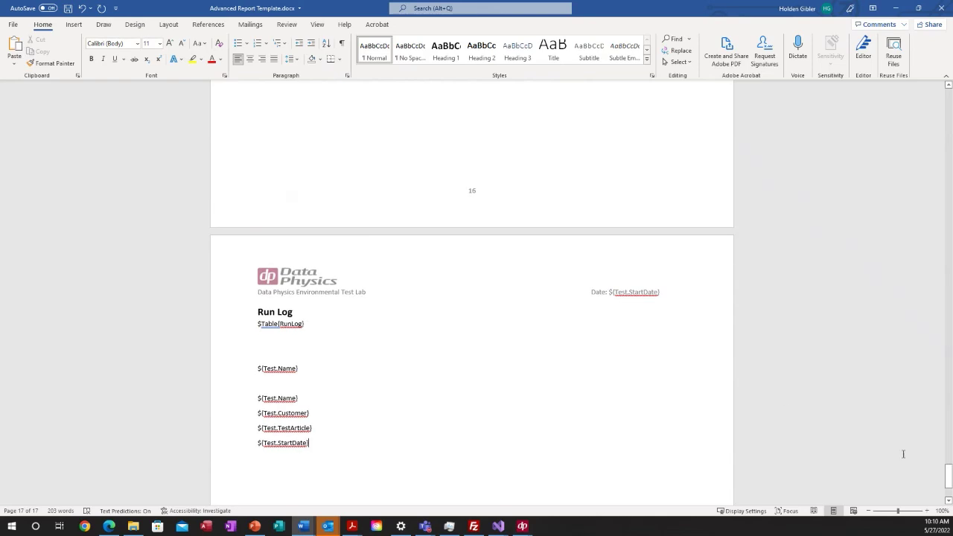
left_click_drag(949, 479, 921, 112)
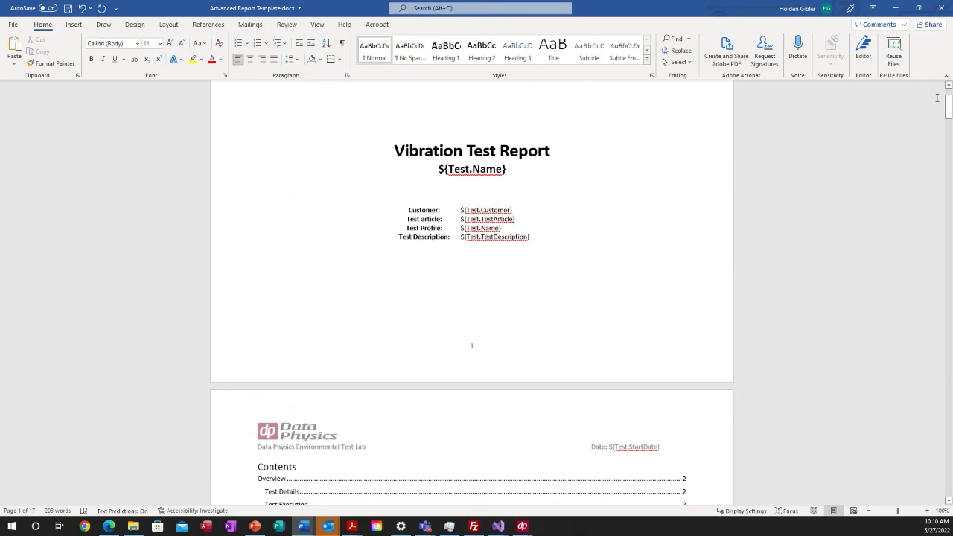
left_click_drag(949, 103, 949, 385)
left_click(339, 163)
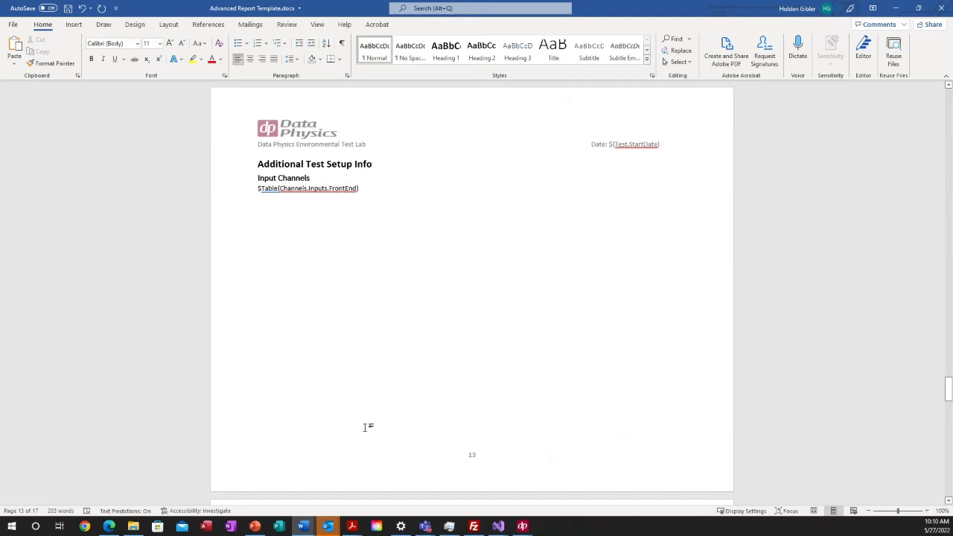
Step: Switch to the Dollar Variables window and replace the four Test expressions with the FrontEnd table variable from $Table, Channels, Inputs
left_click(522, 526)
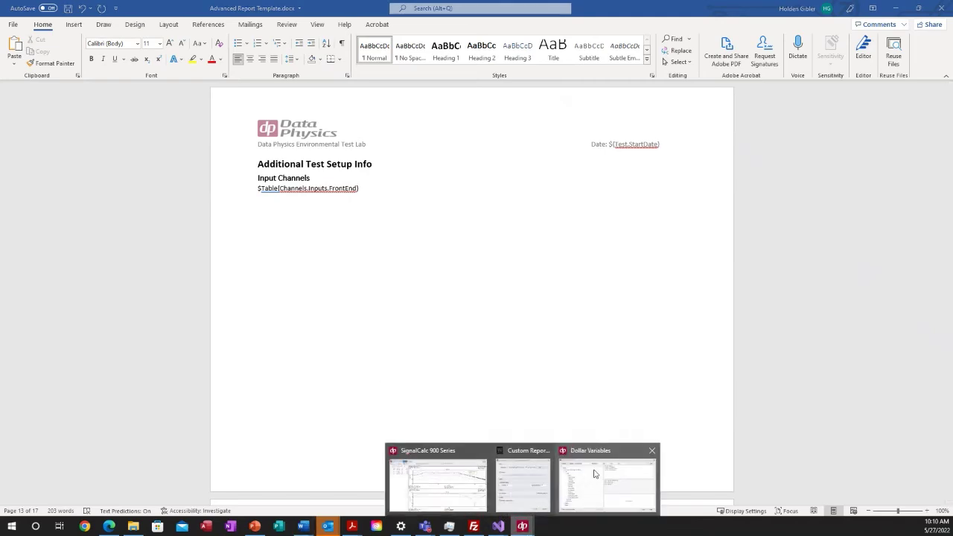
left_click(595, 474)
left_click(296, 196)
left_click(289, 187)
left_click(287, 195)
left_click(296, 216)
left_click(297, 215)
left_click(297, 224)
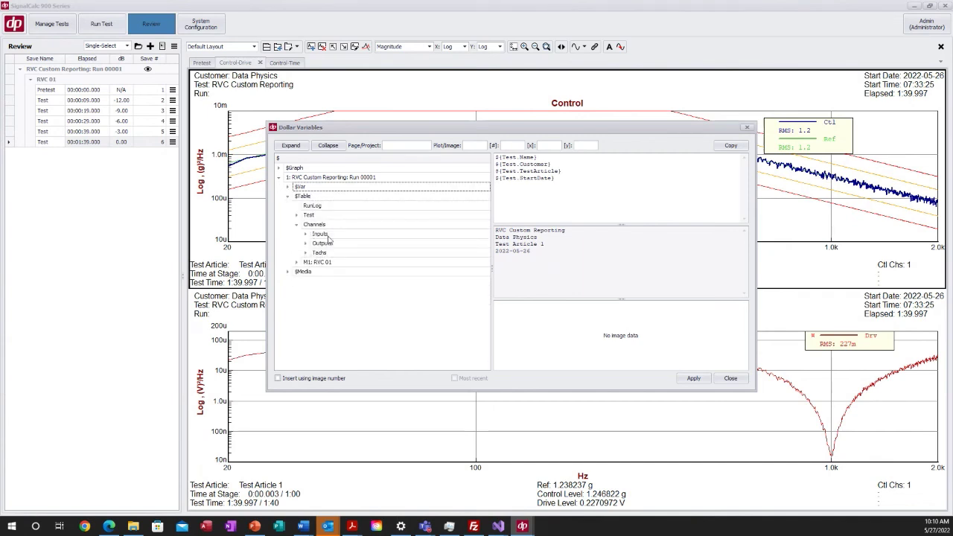
left_click(306, 234)
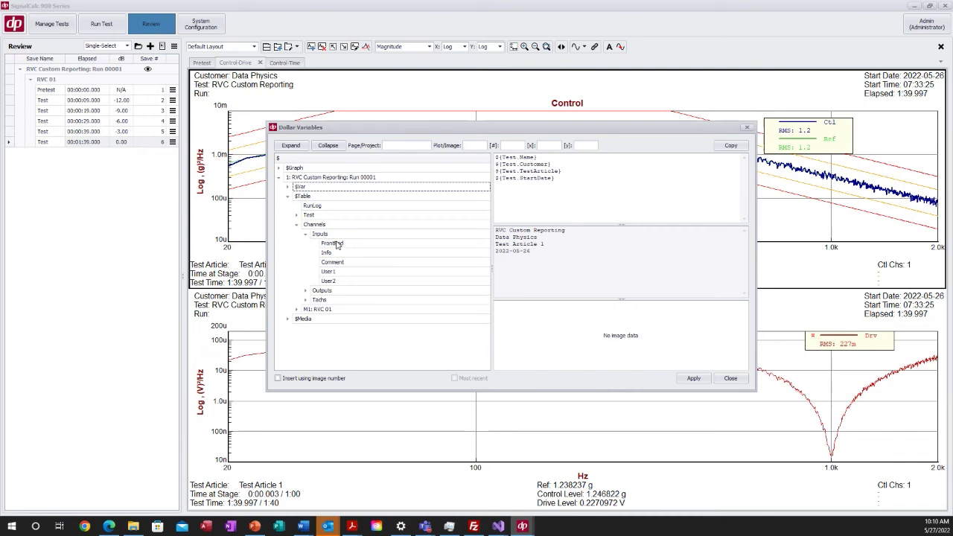
left_click_drag(335, 246, 490, 157)
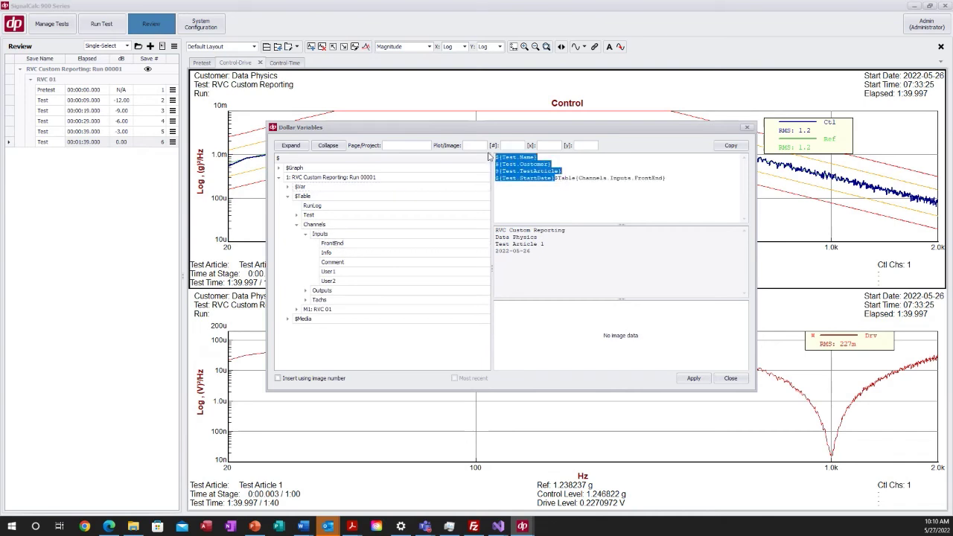
key("Delete")
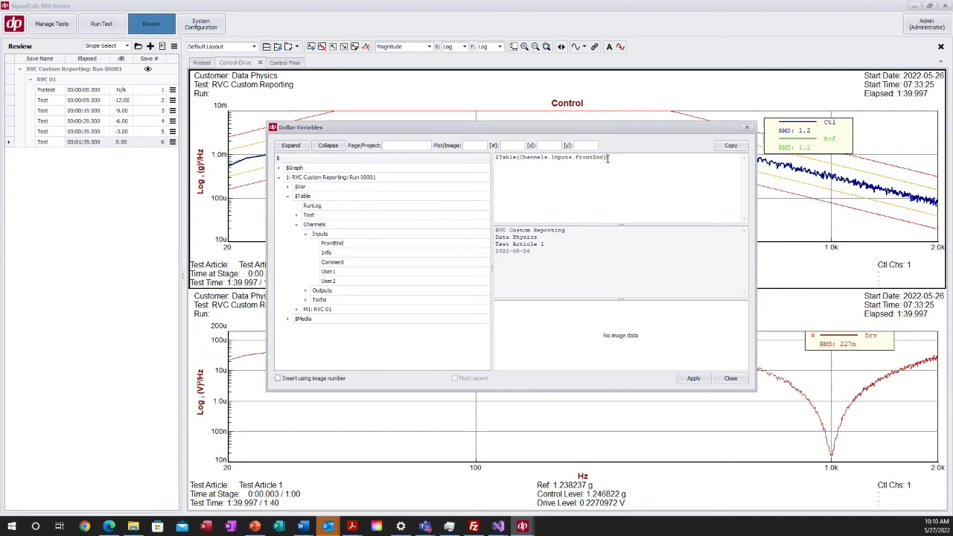
Step: Copy the $Table{Channels.Inputs.FrontEnd} expression, apply it for a preview, and close the Dollar Variables window
left_click_drag(609, 159, 485, 158)
right_click(518, 161)
left_click(540, 193)
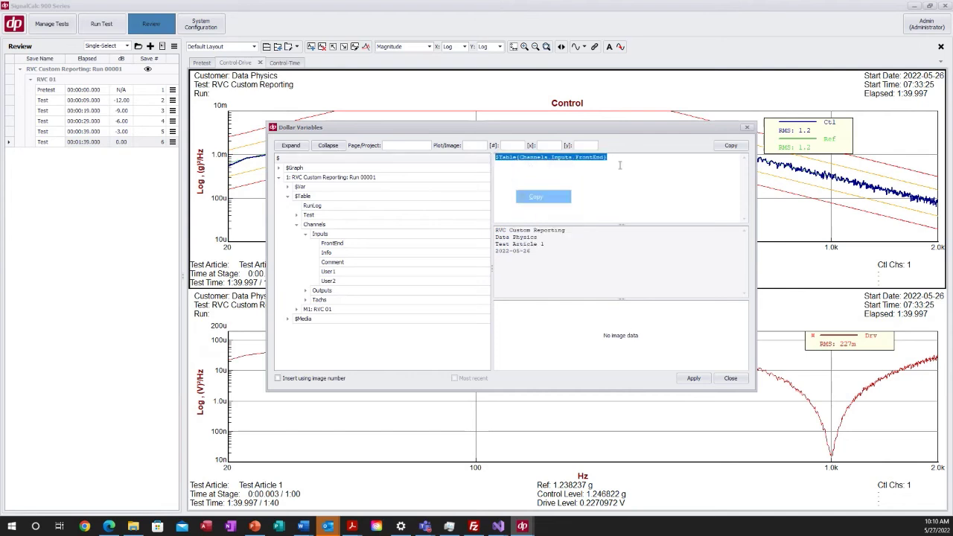
left_click(623, 158)
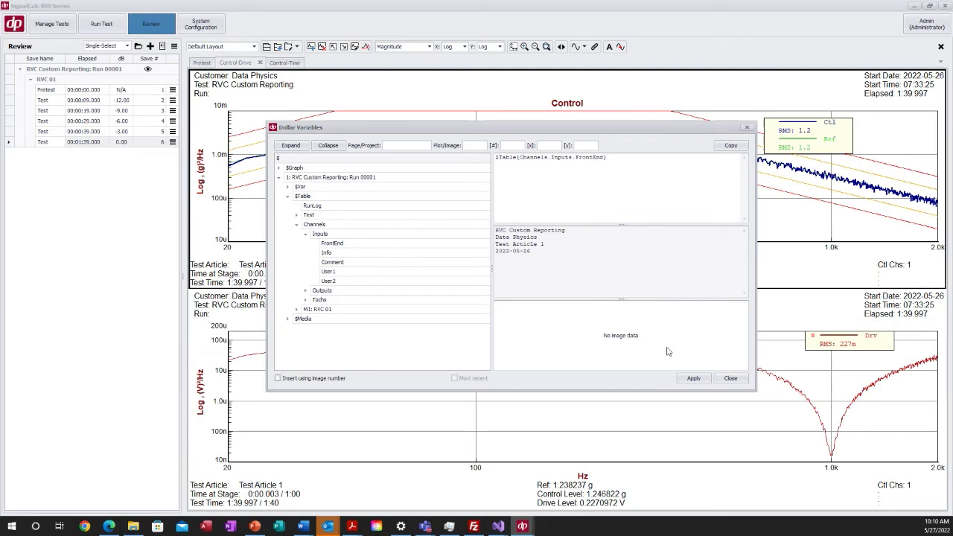
left_click(693, 378)
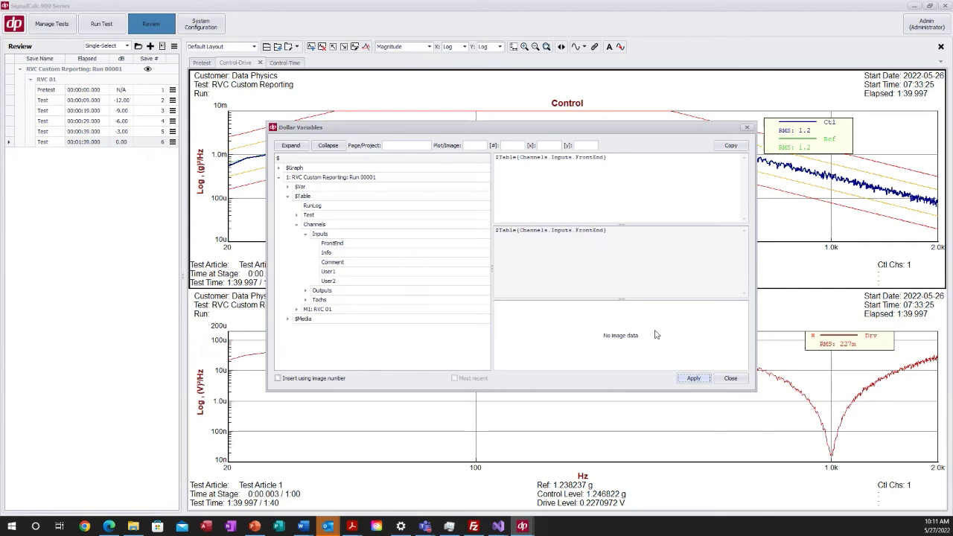
left_click(727, 380)
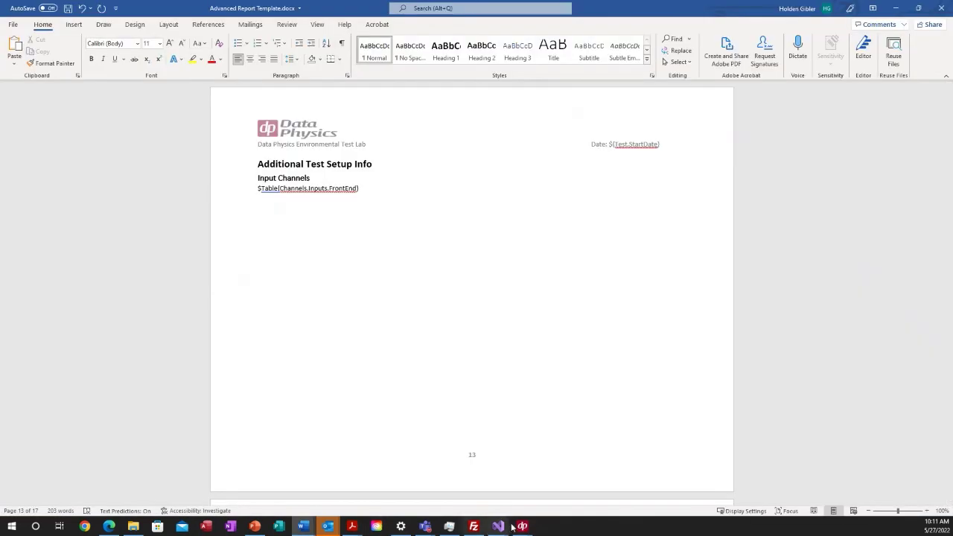
Step: Return to the Custom Report dialog and generate the report from the template, overwriting the existing output file
mouse_move(522, 526)
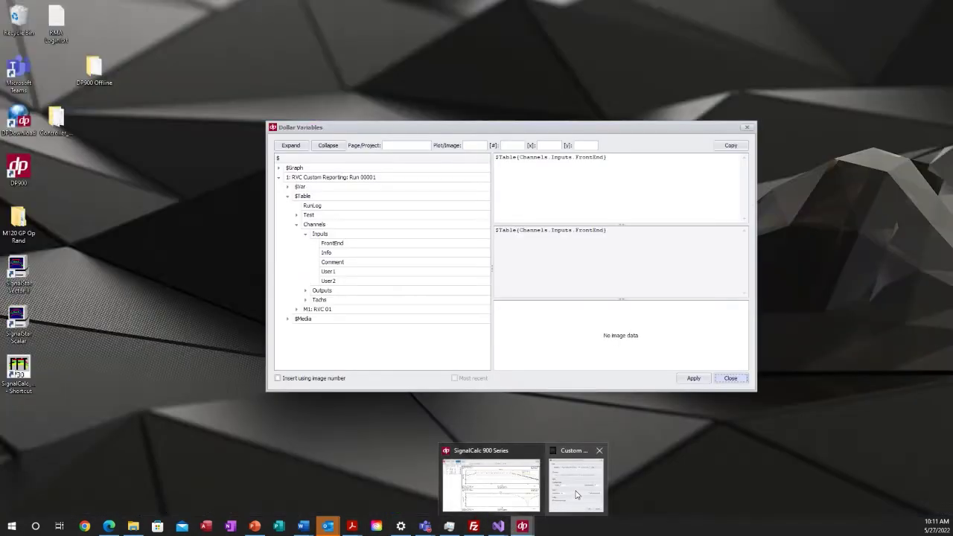
left_click(576, 494)
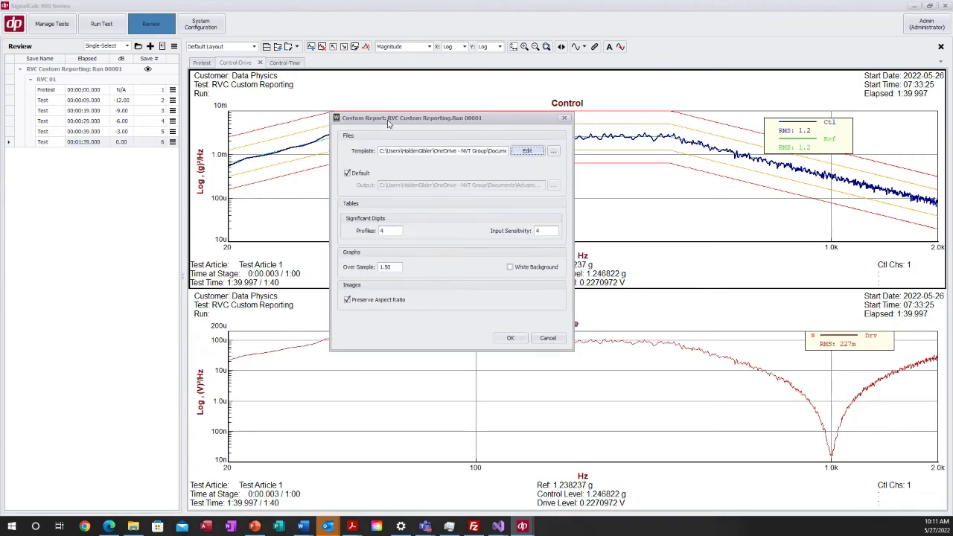
left_click_drag(388, 124, 393, 115)
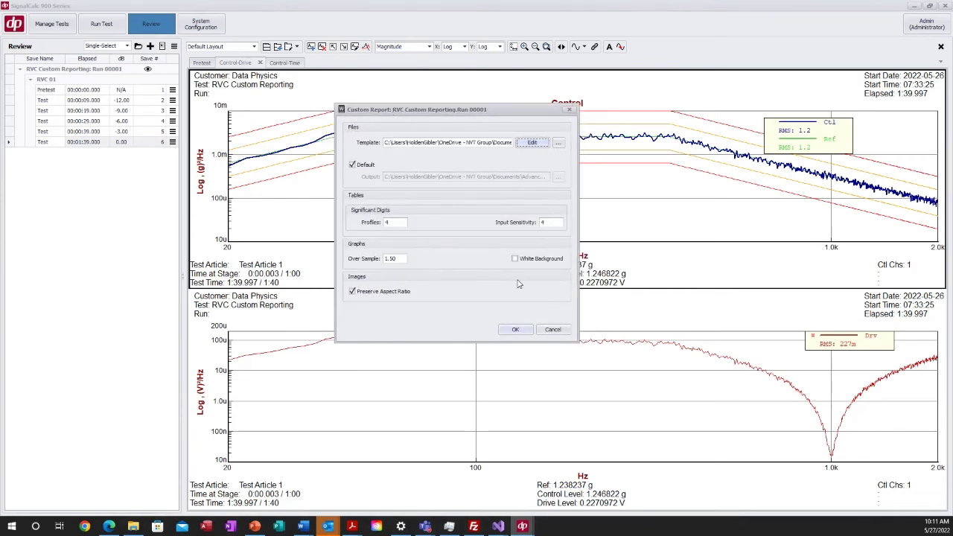
left_click(520, 331)
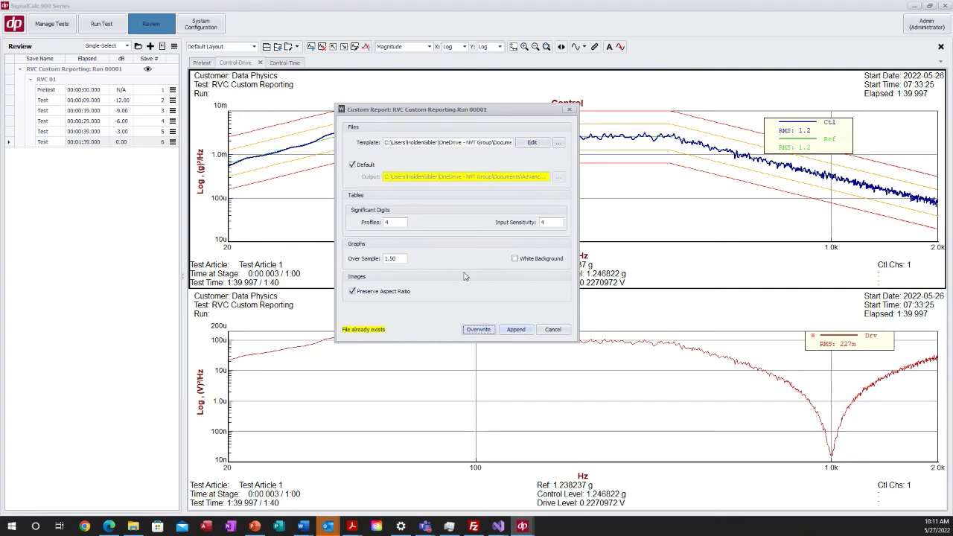
left_click(479, 330)
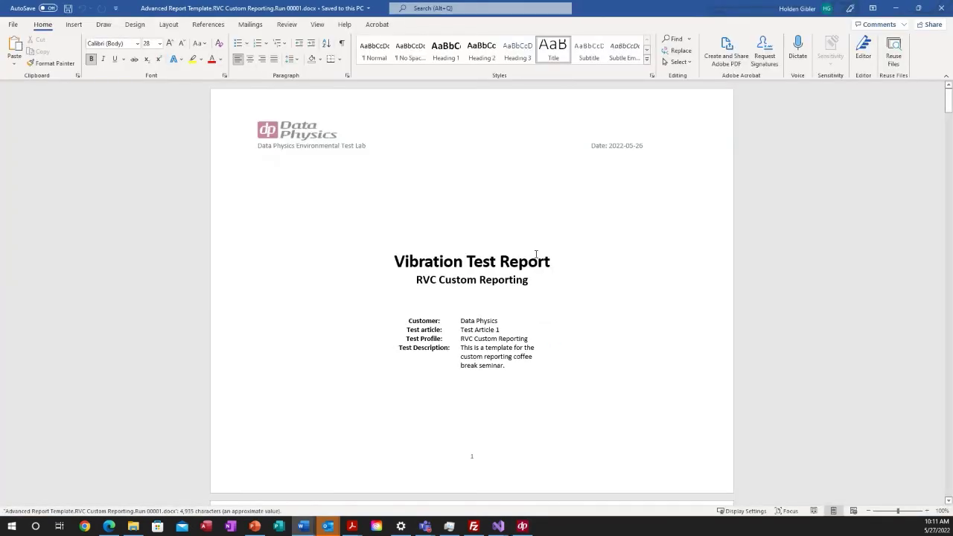
Step: Compare the generated report's title page with the title page of the Word template
scroll(454, 289, "down", 2)
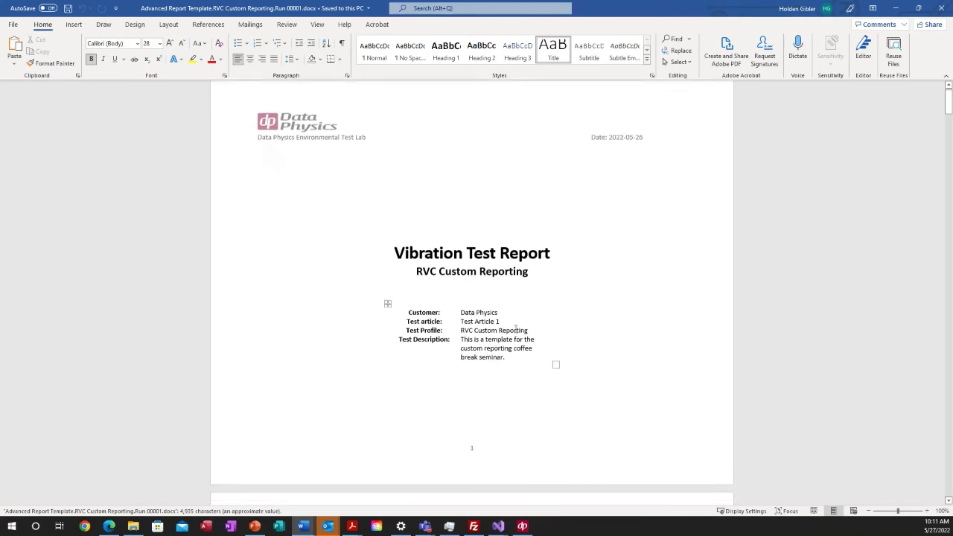
scroll(454, 289, "up", 1)
scroll(454, 289, "up", 1)
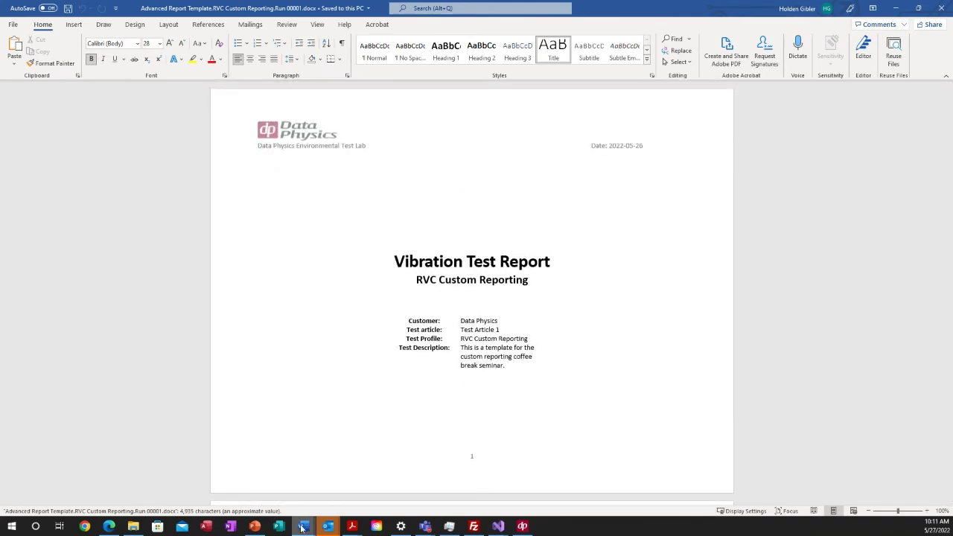
mouse_move(303, 526)
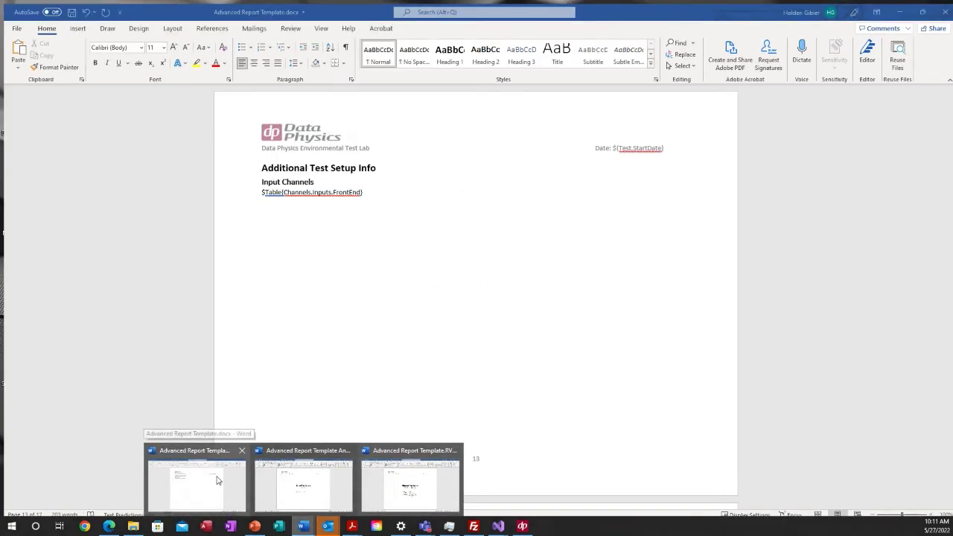
left_click(219, 482)
left_click_drag(947, 389, 948, 100)
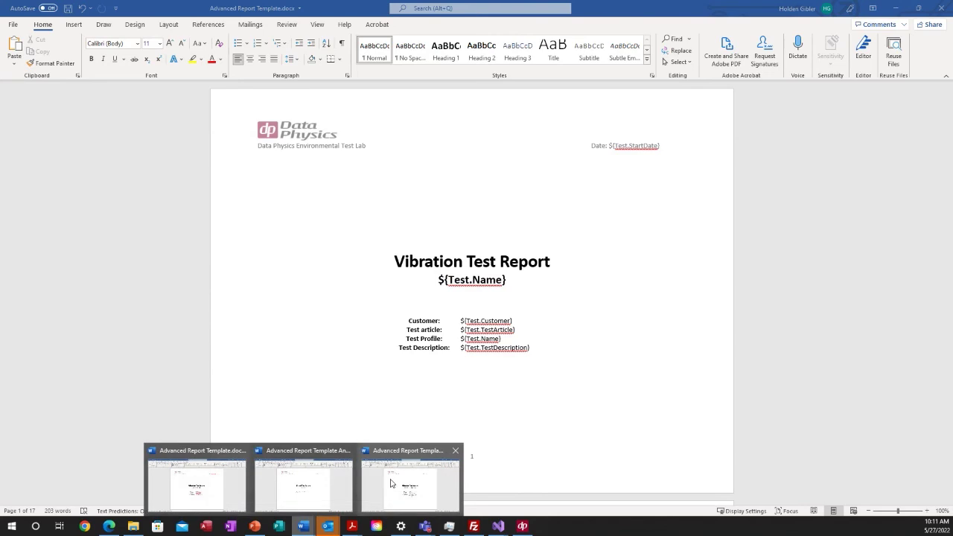
mouse_move(383, 483)
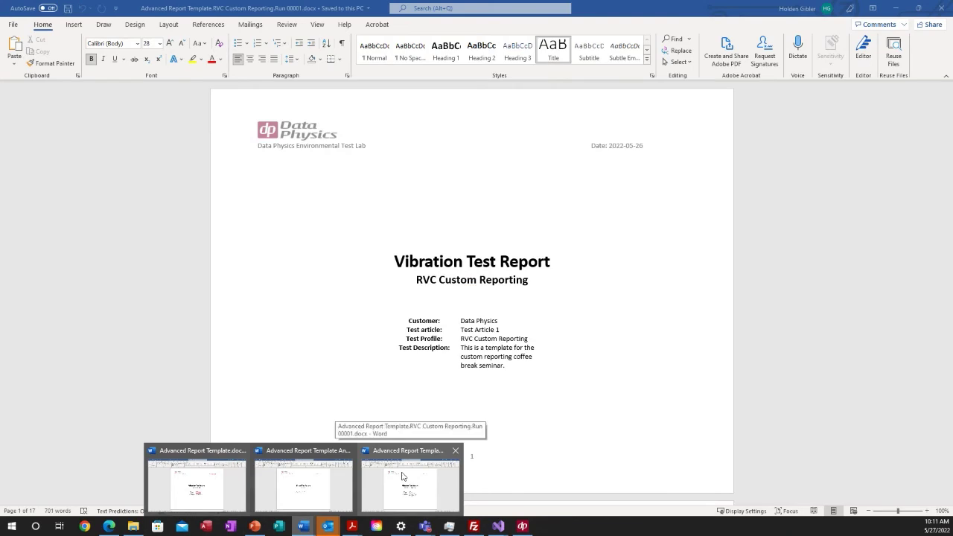
left_click(403, 477)
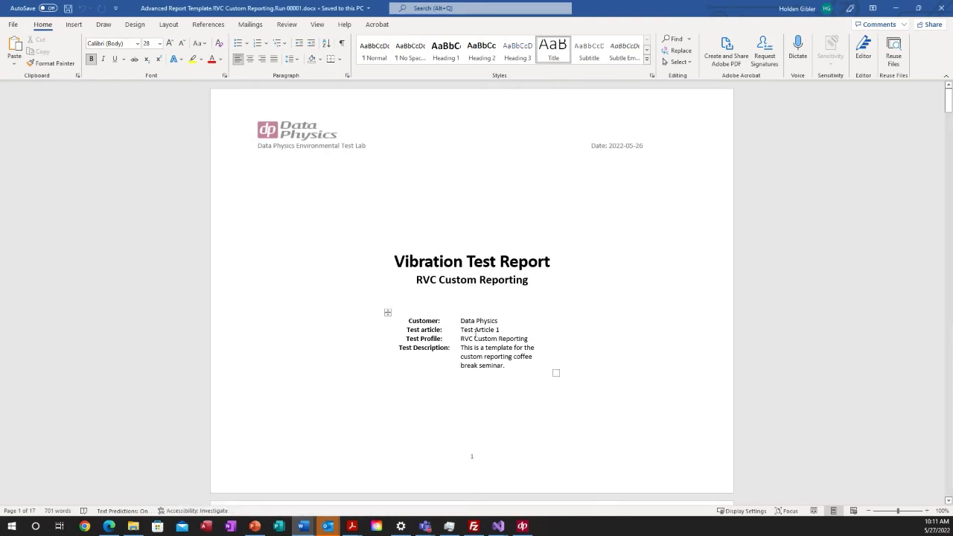
Step: Update the entire table of contents in the generated report
scroll(481, 354, "down", 6)
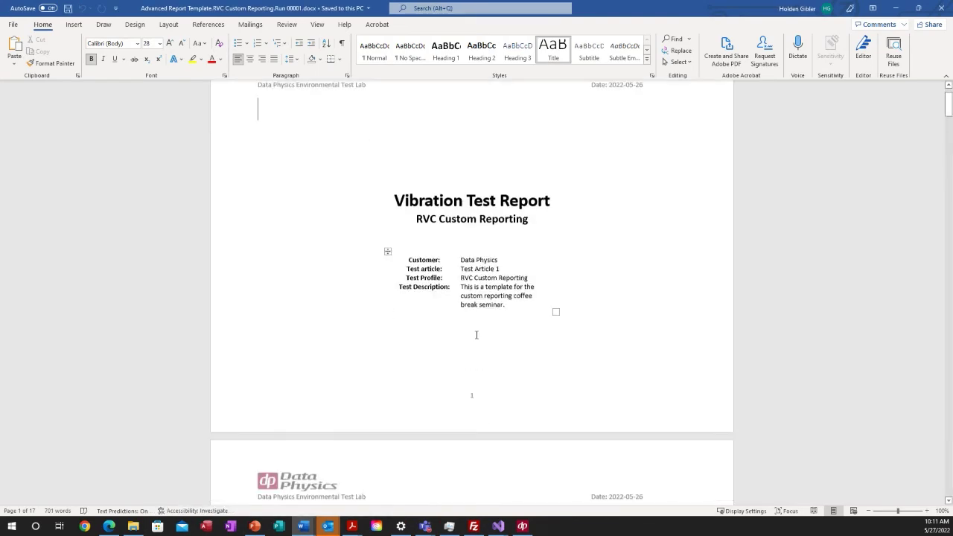
scroll(345, 216, "down", 2)
left_click(301, 157)
left_click(305, 134)
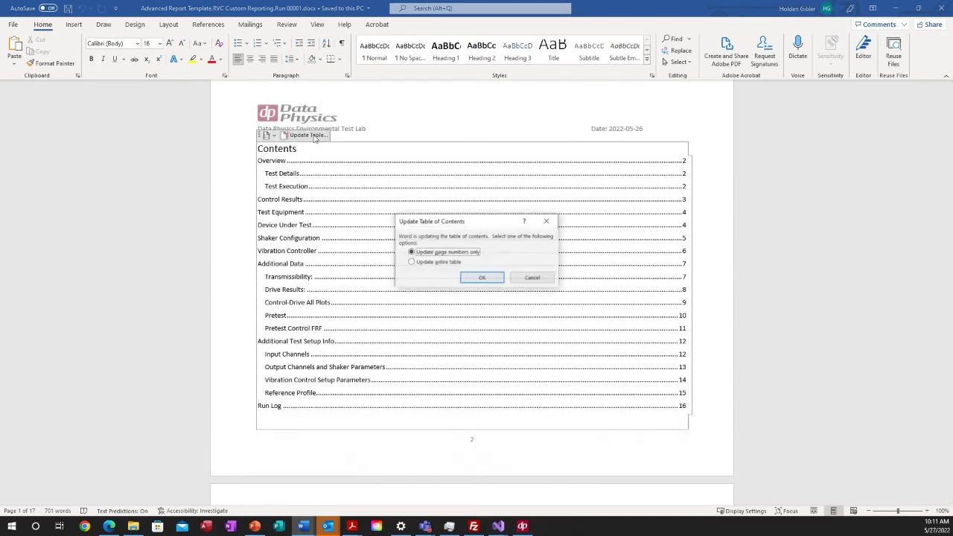
left_click(412, 262)
left_click(480, 278)
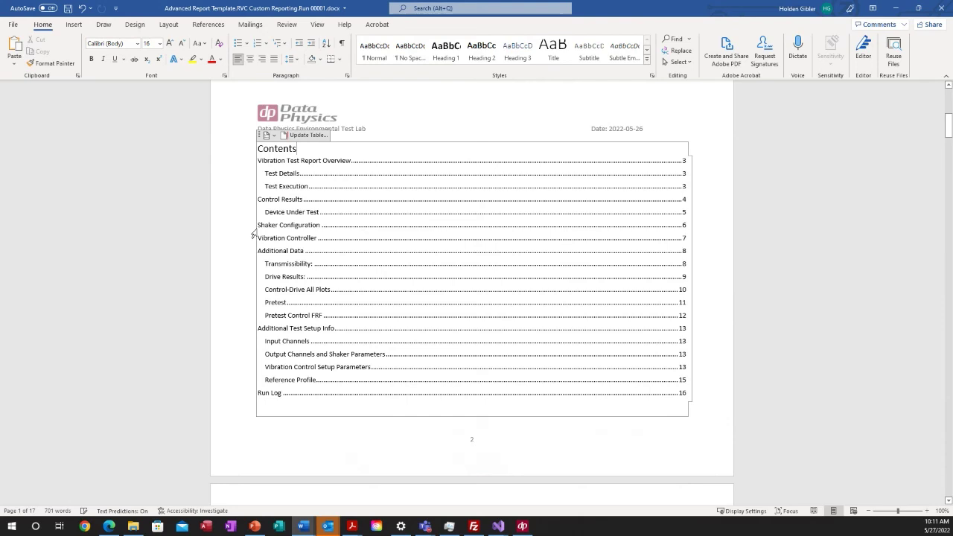
left_click(354, 463)
Step: Examine the reference profile image on the report's Overview page and the graph on the Control Results page
scroll(303, 291, "down", 4)
scroll(303, 291, "down", 4)
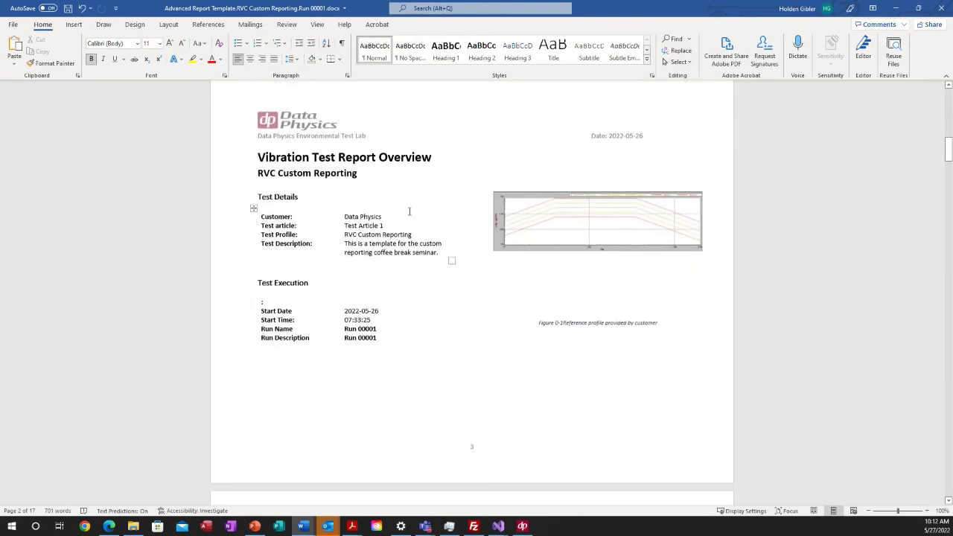
scroll(443, 217, "down", 1)
left_click_drag(577, 209, 491, 296)
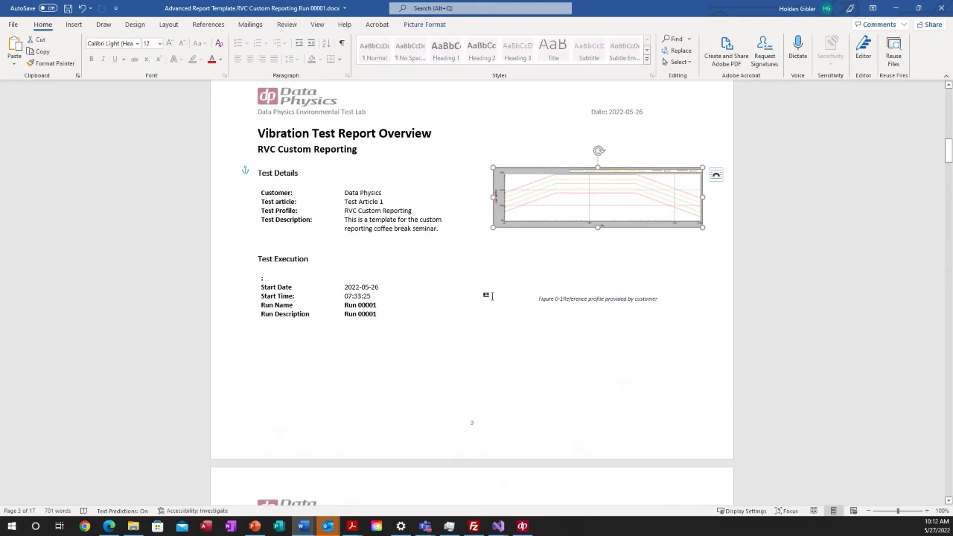
left_click(521, 305)
left_click(527, 216)
scroll(459, 265, "down", 1)
scroll(458, 265, "down", 6)
left_click(464, 323)
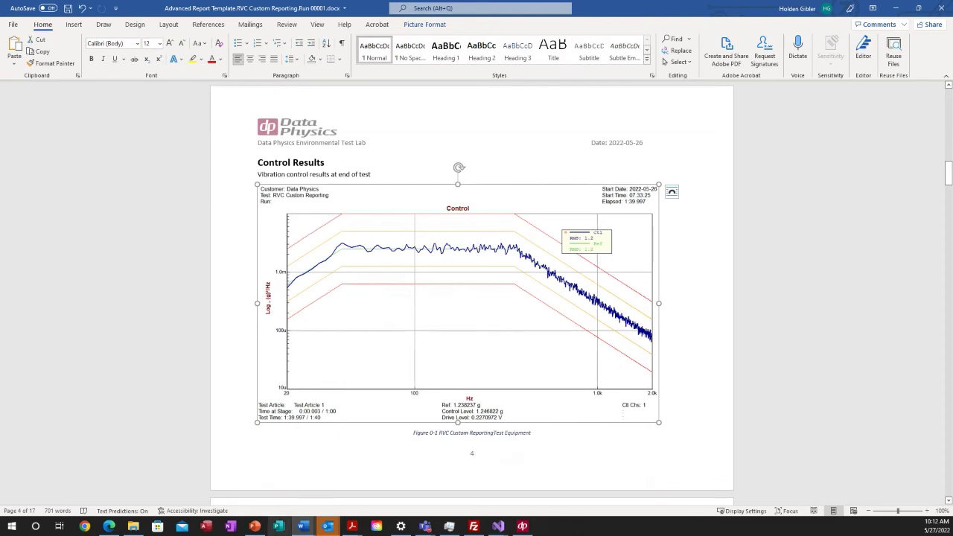
Step: Switch to the report template and display the alt text of the Control Results graph placeholder
left_click(303, 526)
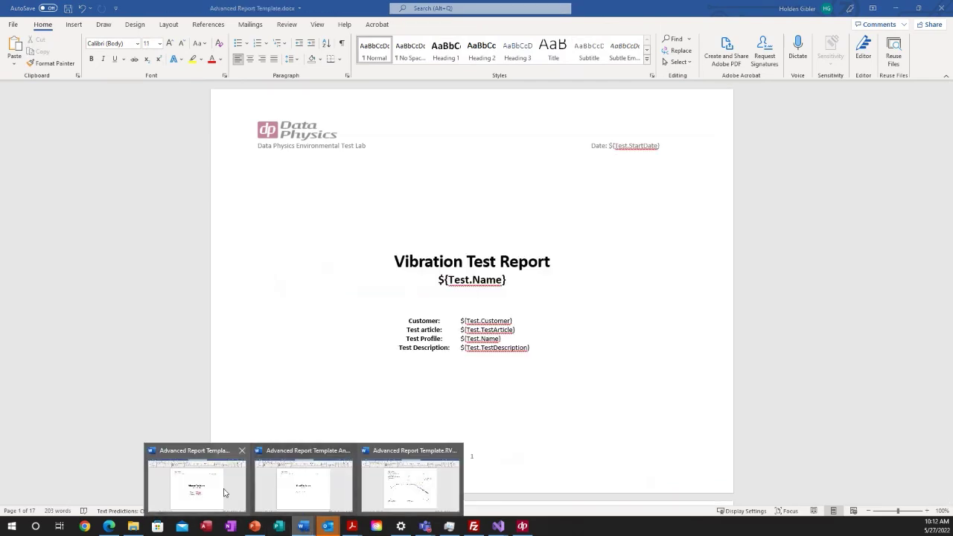
left_click(224, 492)
scroll(355, 257, "down", 20)
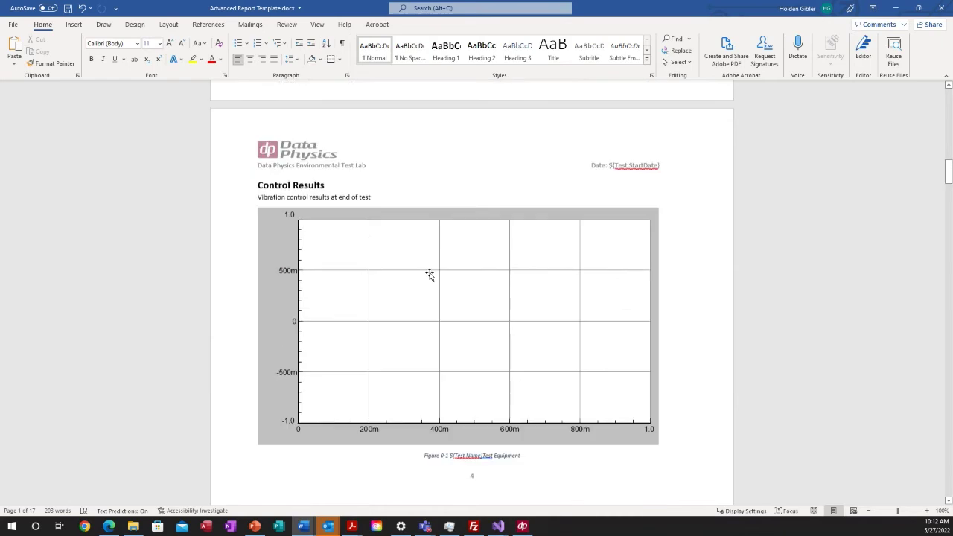
left_click(410, 268)
scroll(366, 240, "up", 5)
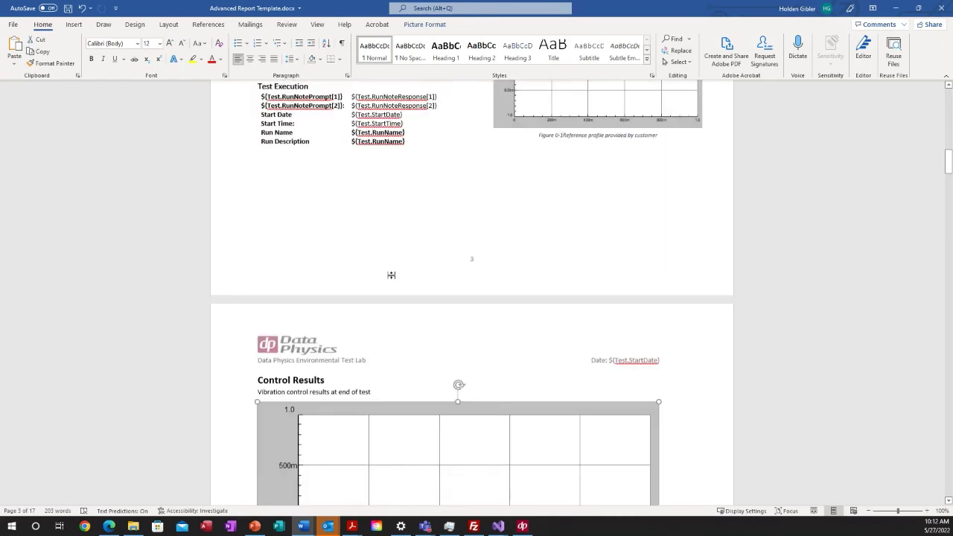
scroll(391, 275, "down", 5)
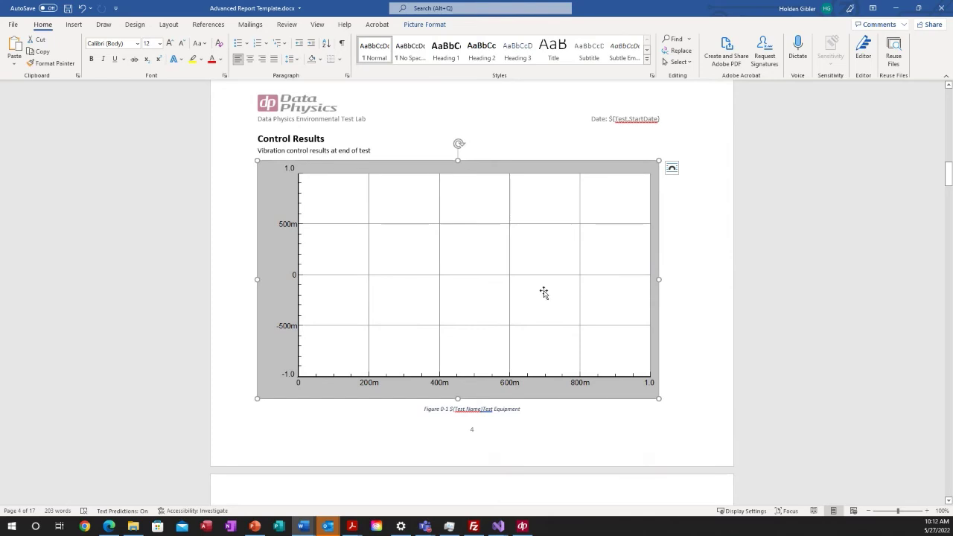
right_click(462, 265)
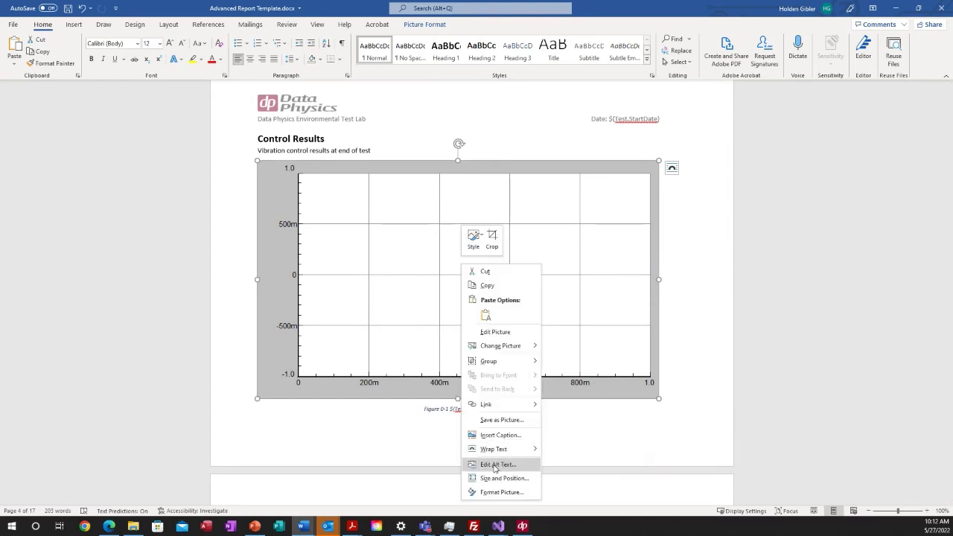
left_click(495, 465)
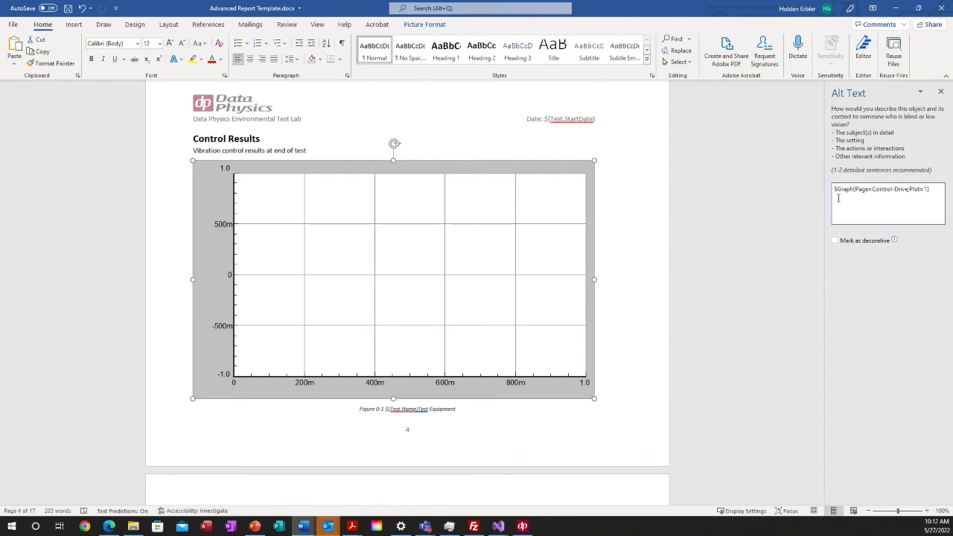
Step: Compare the generated report's Control Results graph with the placeholder and its alt text in the template
mouse_move(304, 530)
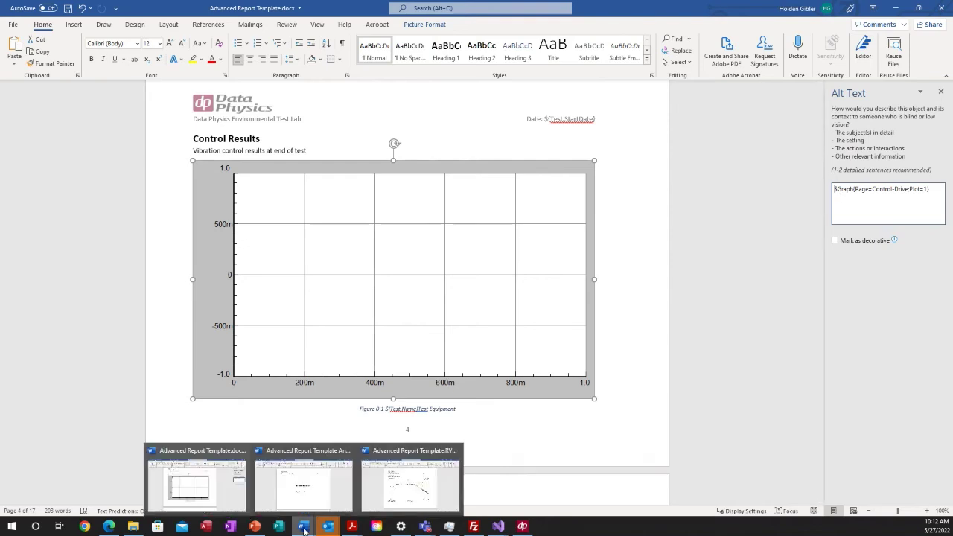
left_click(410, 485)
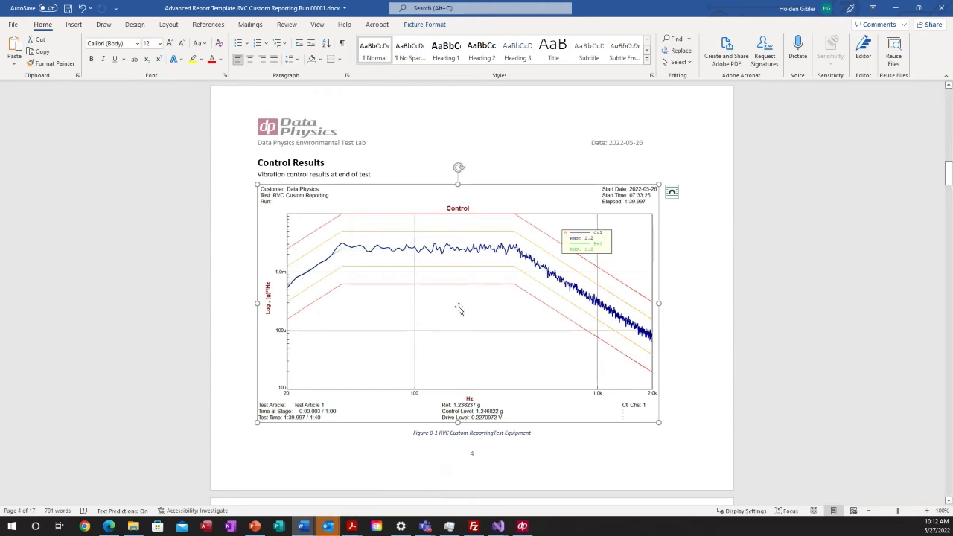
mouse_move(304, 531)
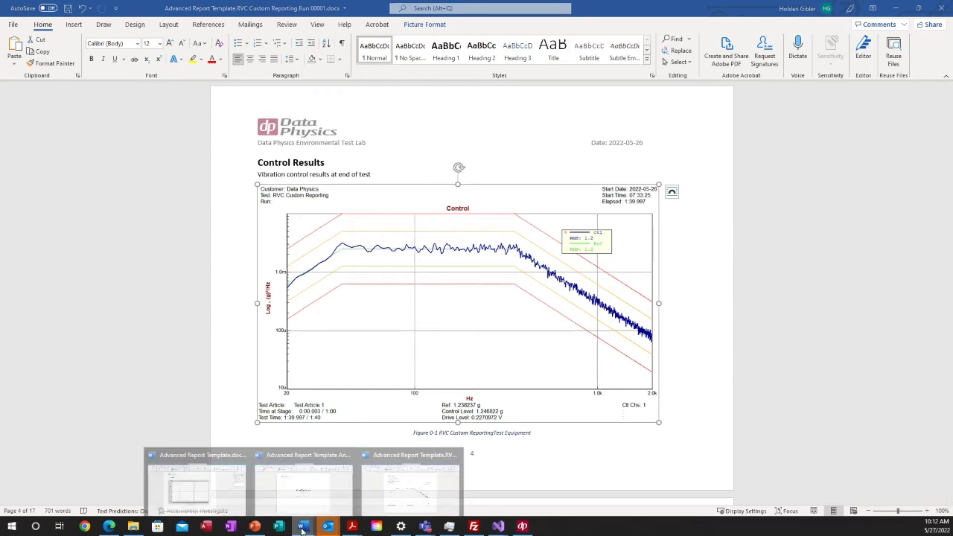
left_click(195, 482)
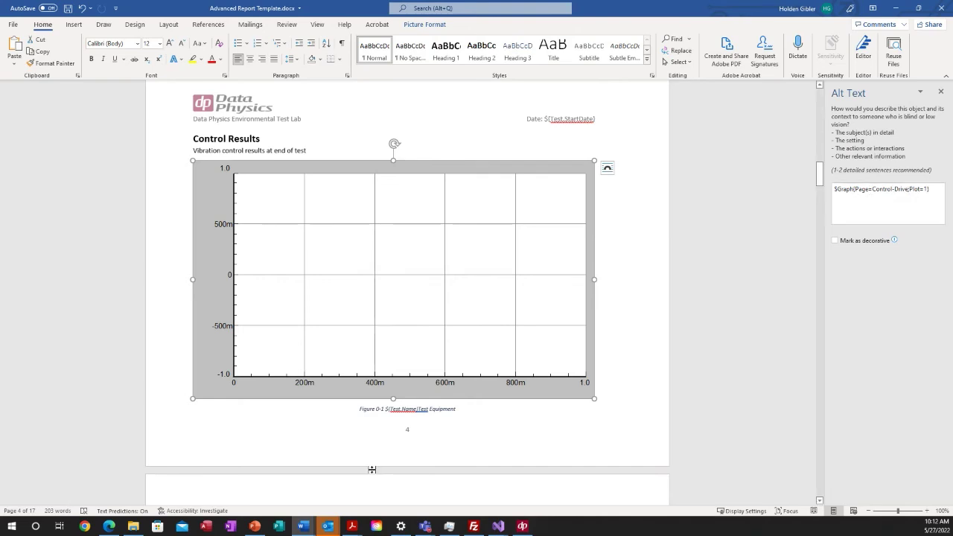
Step: Switch to SignalCalc 900 and view the plots on the Control-Drive page of the reviewed run
left_click(523, 527)
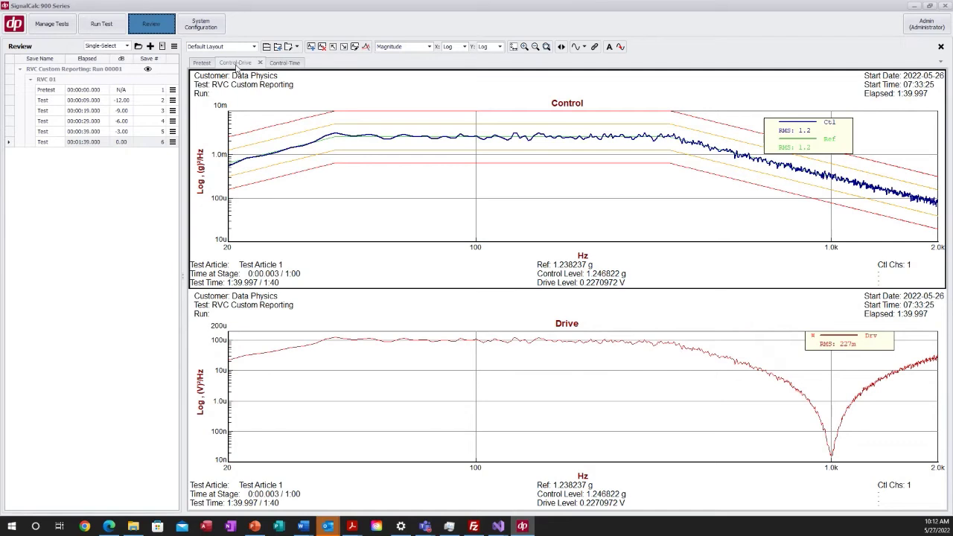
left_click(201, 63)
left_click(245, 63)
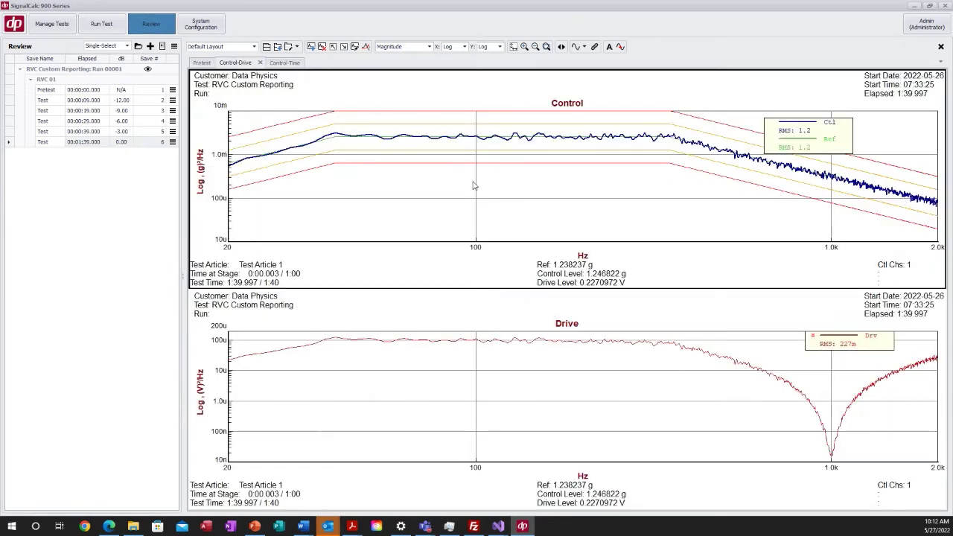
Step: Open the Dollar Variables window from the run's Custom Report dialog and expand the $Graph group
left_click(173, 46)
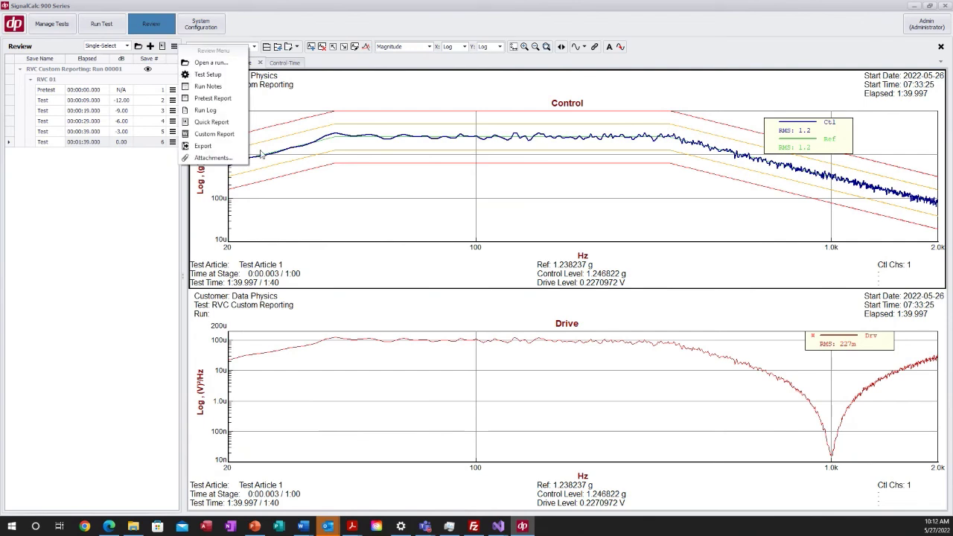
left_click(203, 138)
left_click(563, 183)
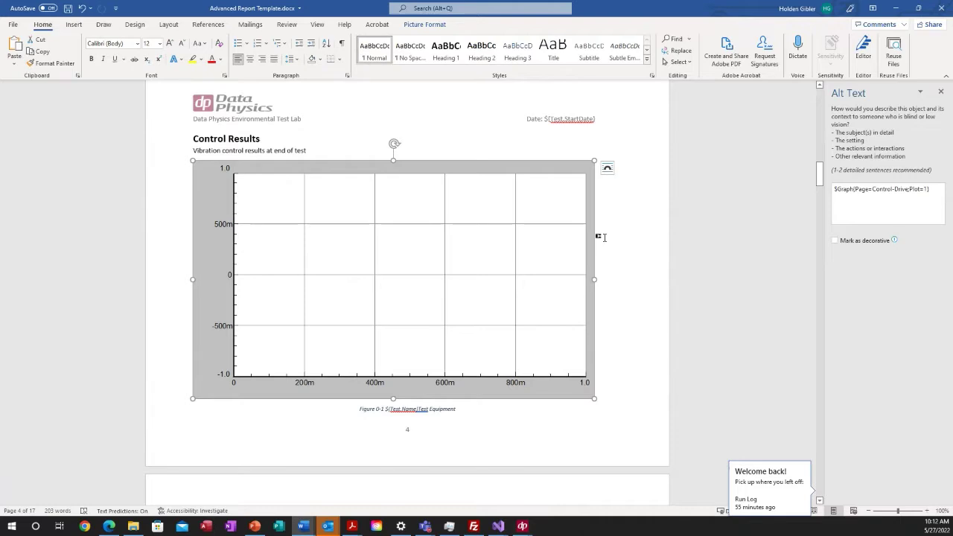
left_click(657, 143)
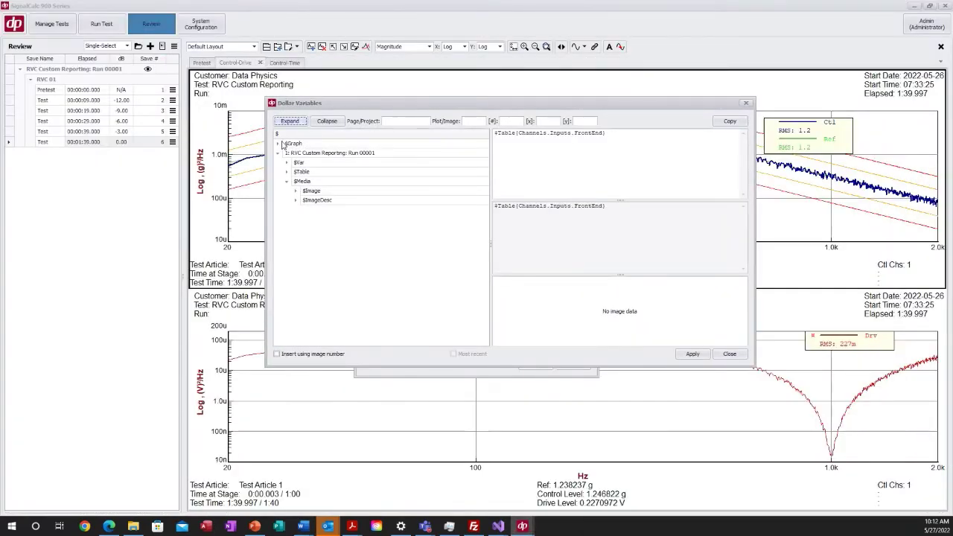
left_click(278, 143)
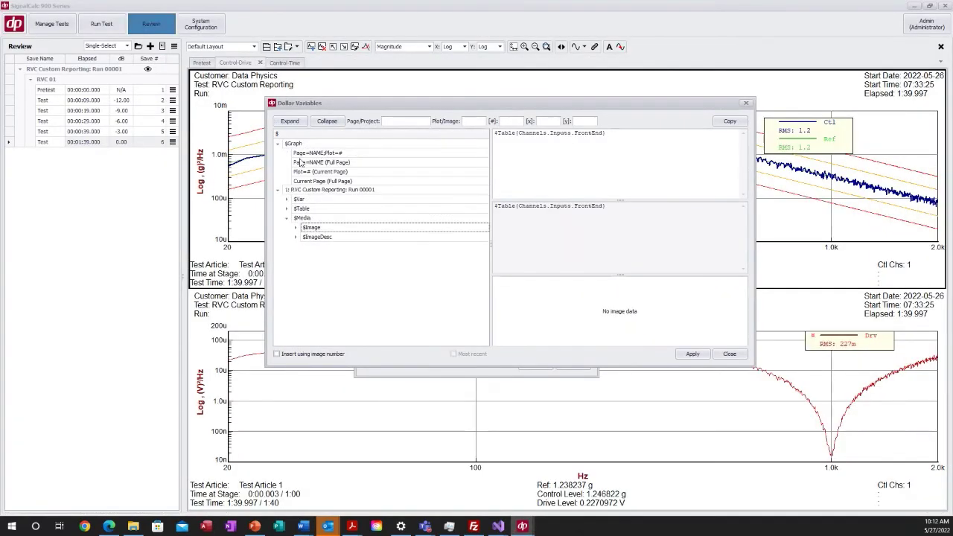
Step: Insert the $Graph(Page=NAME;Plot=#) variable and delete the $Table(Channels.Inputs.FrontEnd) text from the variable editing area
left_click(321, 153)
left_click_drag(330, 156, 570, 131)
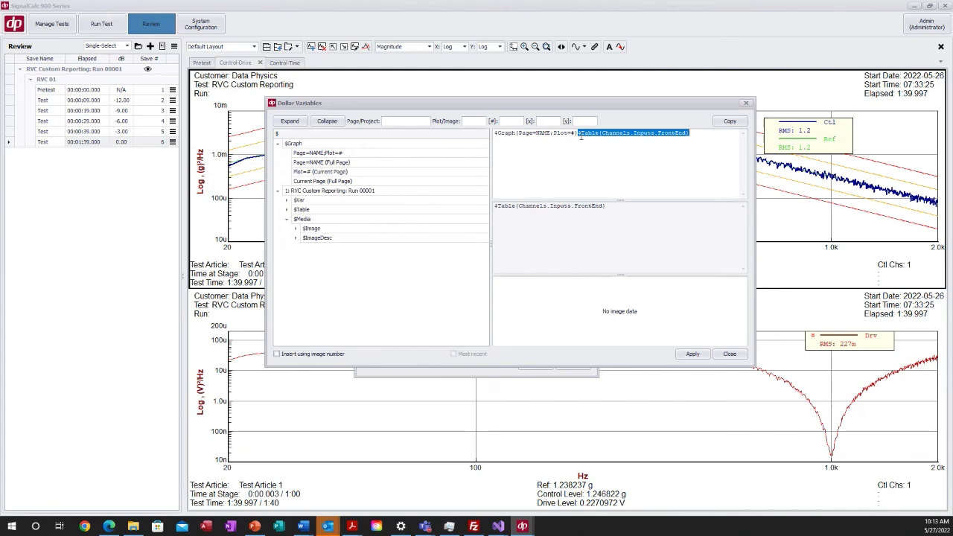
left_click_drag(692, 136, 589, 136)
key("Delete")
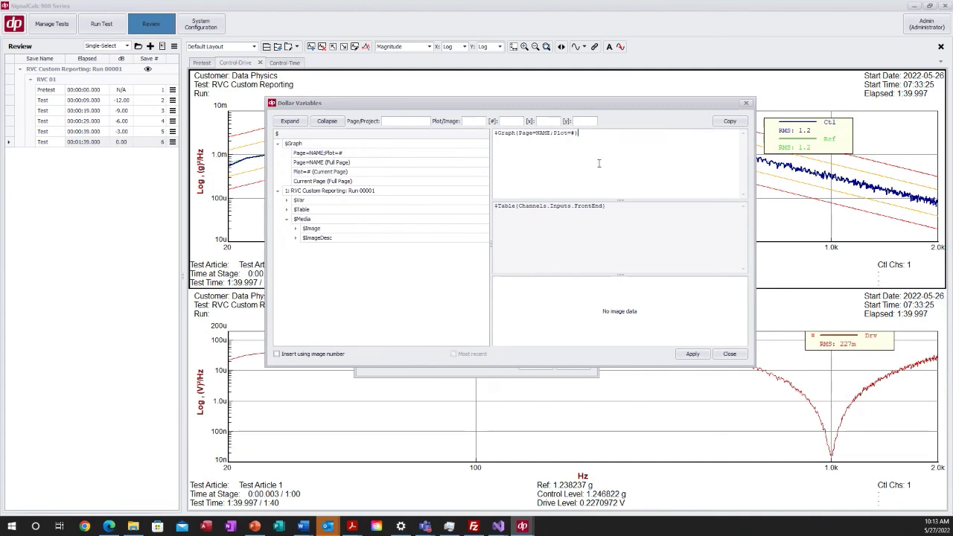
Step: Move the Dollar Variables window aside to view the Control-Drive page name and plots, and move it back up
left_click_drag(630, 105, 628, 123)
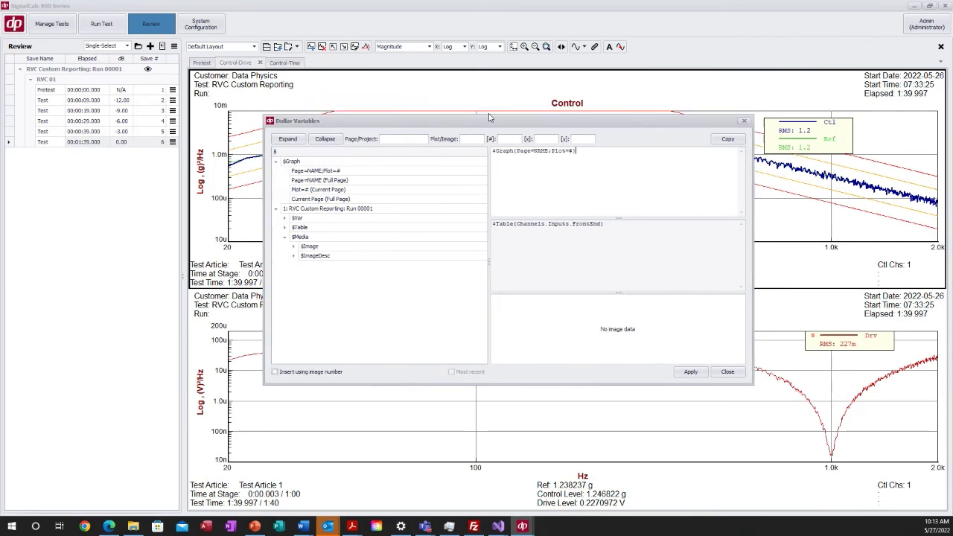
left_click_drag(496, 120, 471, 277)
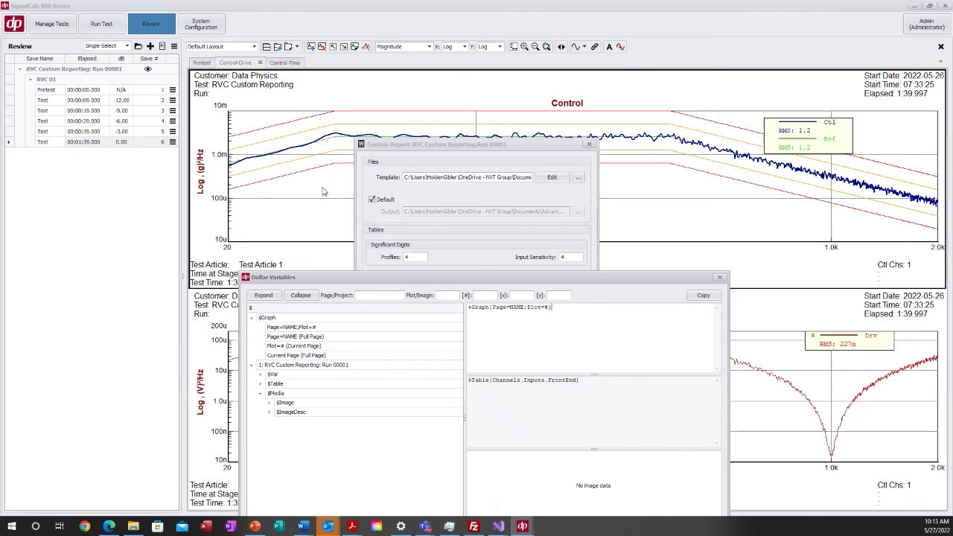
left_click_drag(496, 280, 492, 101)
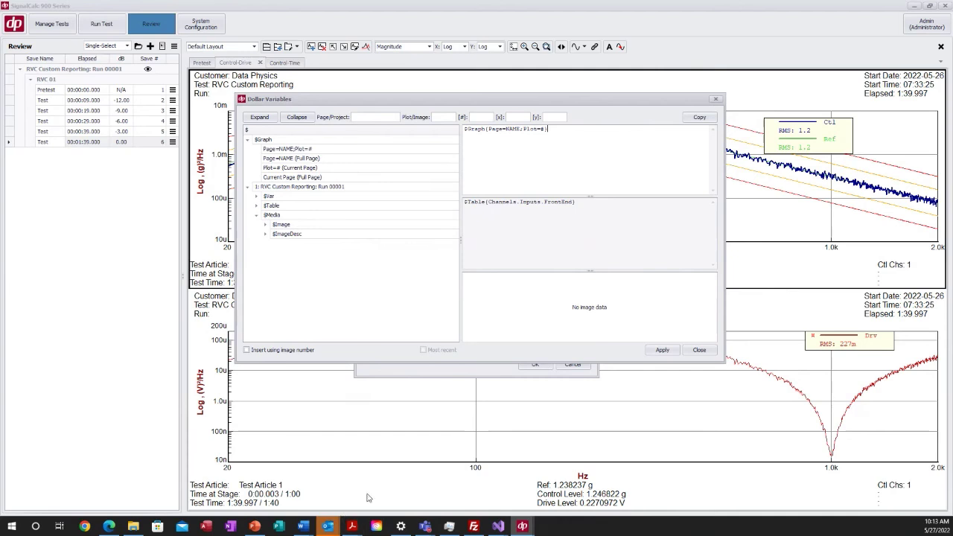
Step: Return to the generated report in Word and examine the Device Under Test and Shaker Configuration photos
mouse_move(296, 530)
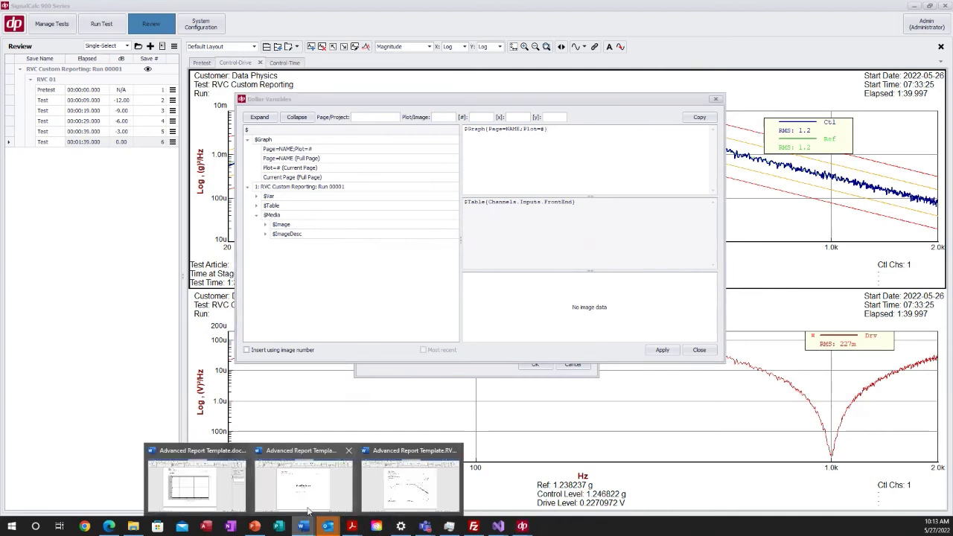
mouse_move(224, 486)
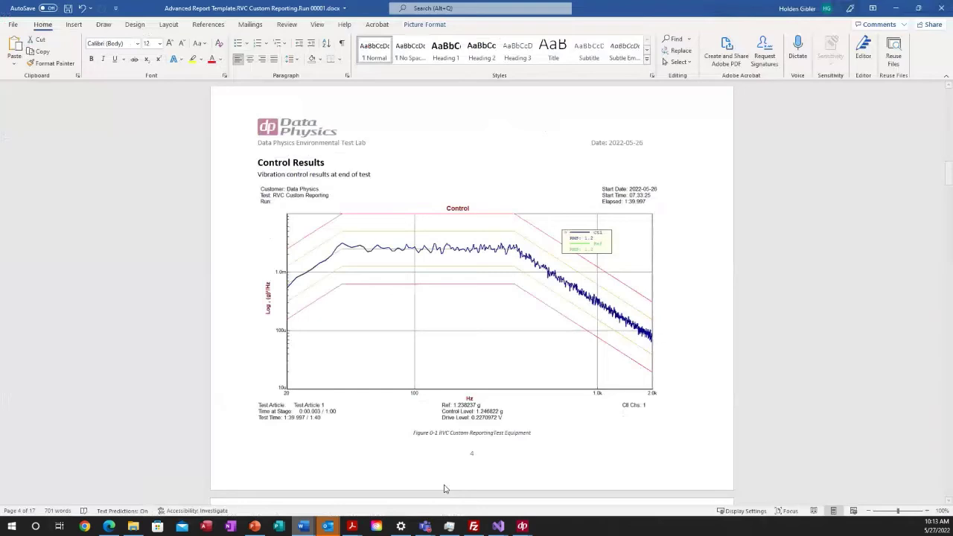
left_click(440, 484)
scroll(401, 226, "down", 12)
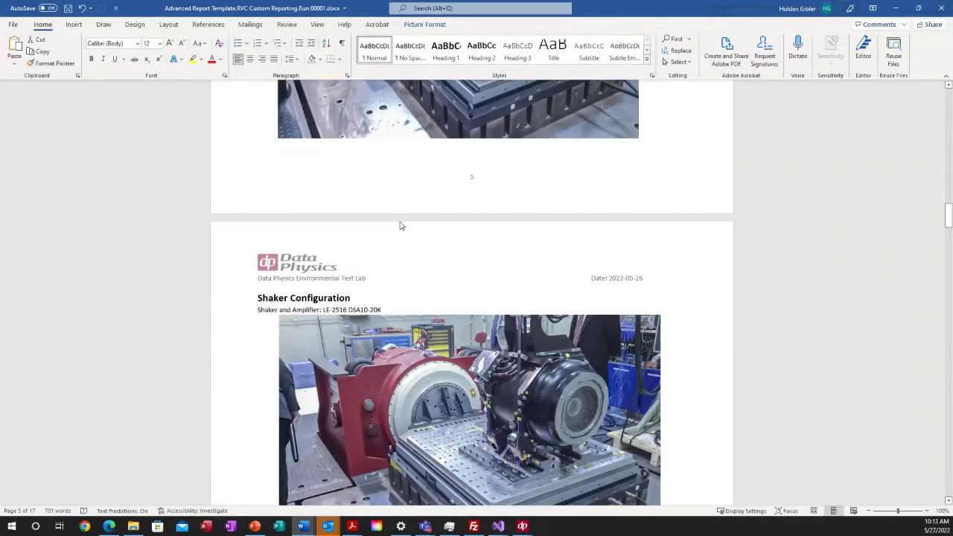
scroll(399, 224, "down", 2)
scroll(417, 227, "up", 8)
left_click(429, 234)
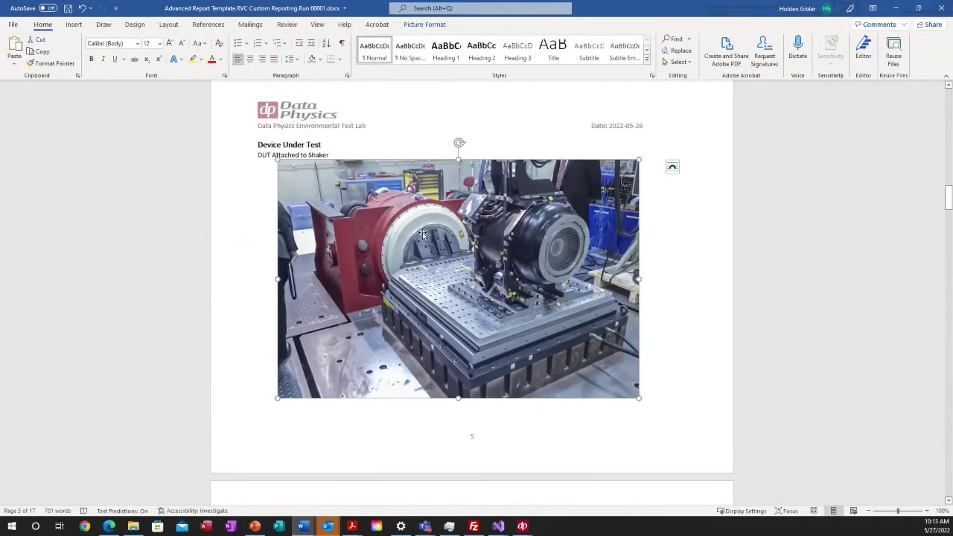
scroll(268, 286, "down", 6)
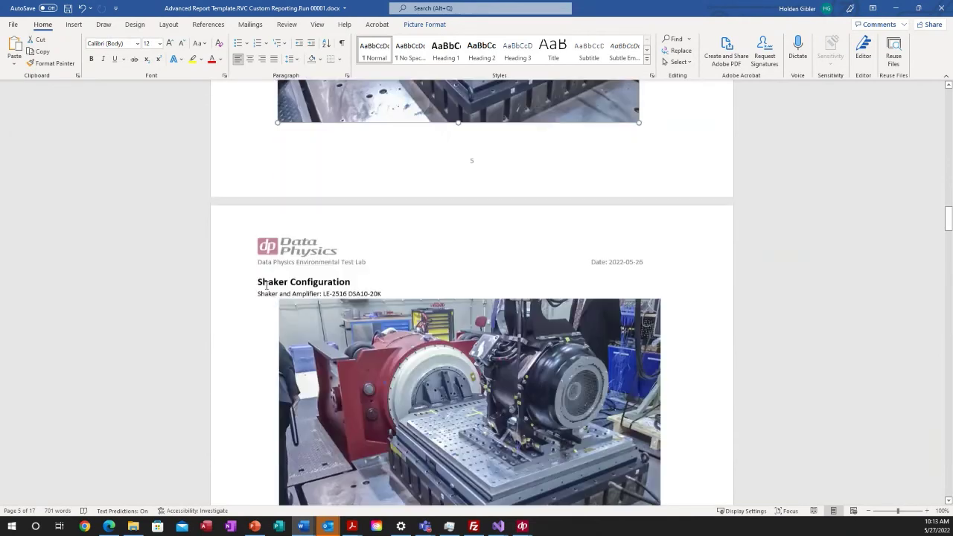
left_click(230, 270)
scroll(216, 276, "down", 2)
scroll(208, 291, "up", 12)
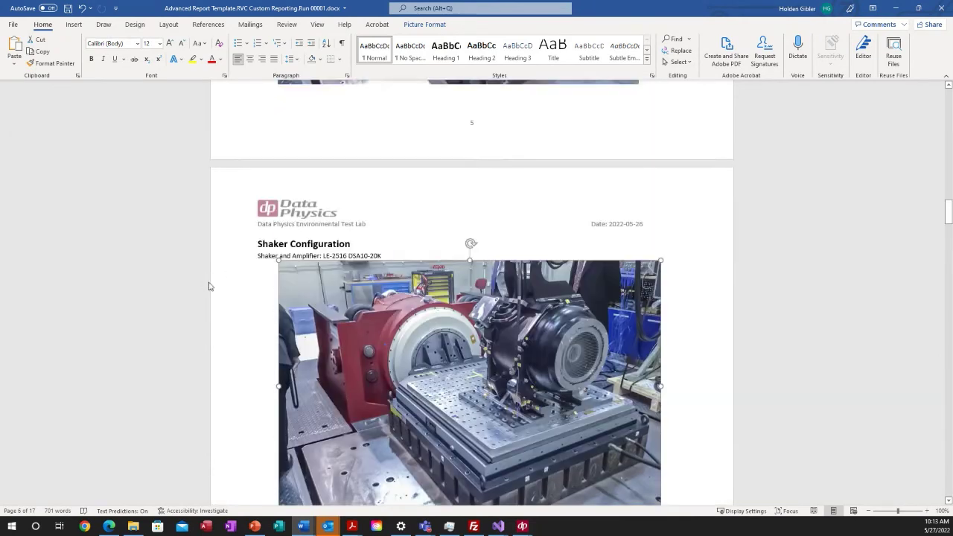
Step: Display the alt text of the Shaker Configuration photo in the generated report
scroll(226, 308, "down", 15)
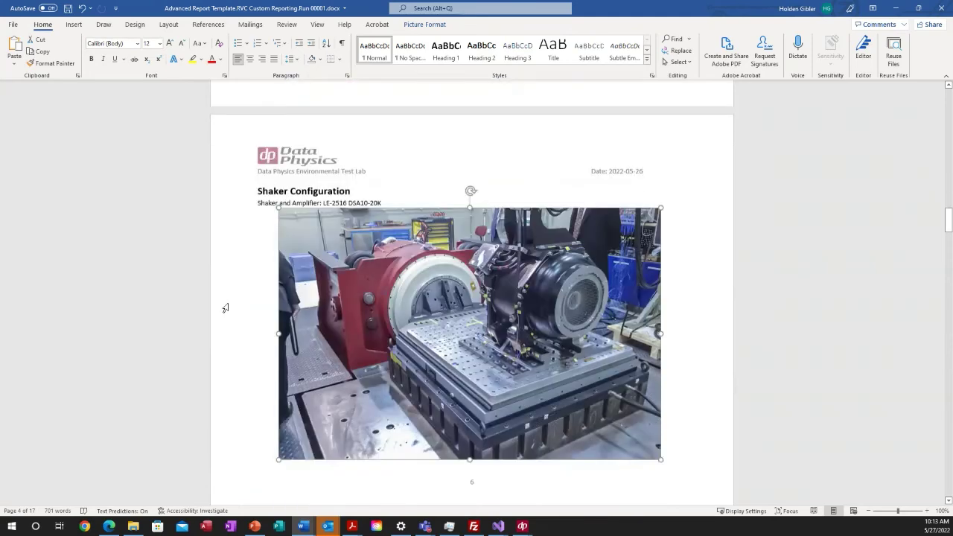
scroll(226, 309, "up", 8)
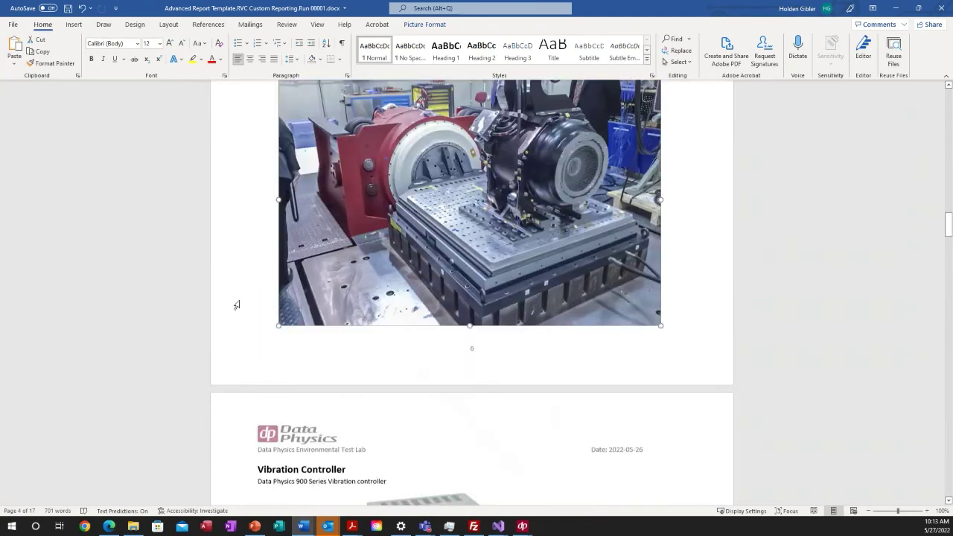
right_click(572, 329)
left_click(616, 295)
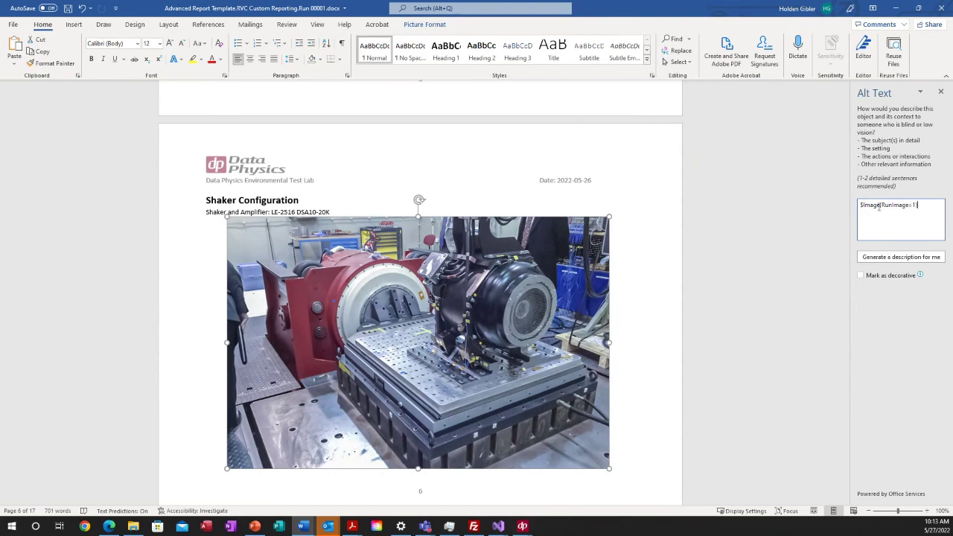
Step: Display the alt text of the Device Under Test photo and compare it with the Shaker Configuration photo
scroll(399, 199, "up", 7)
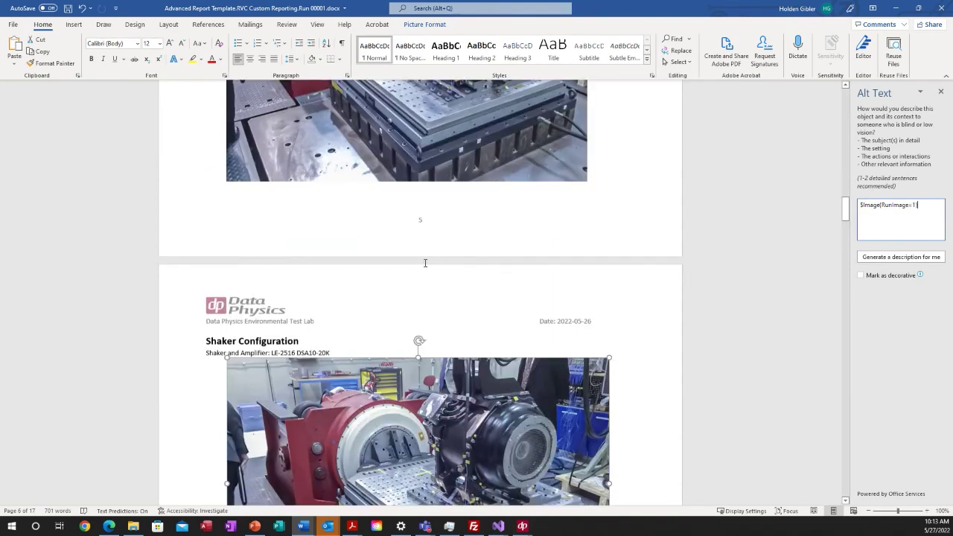
left_click(398, 199)
right_click(401, 201)
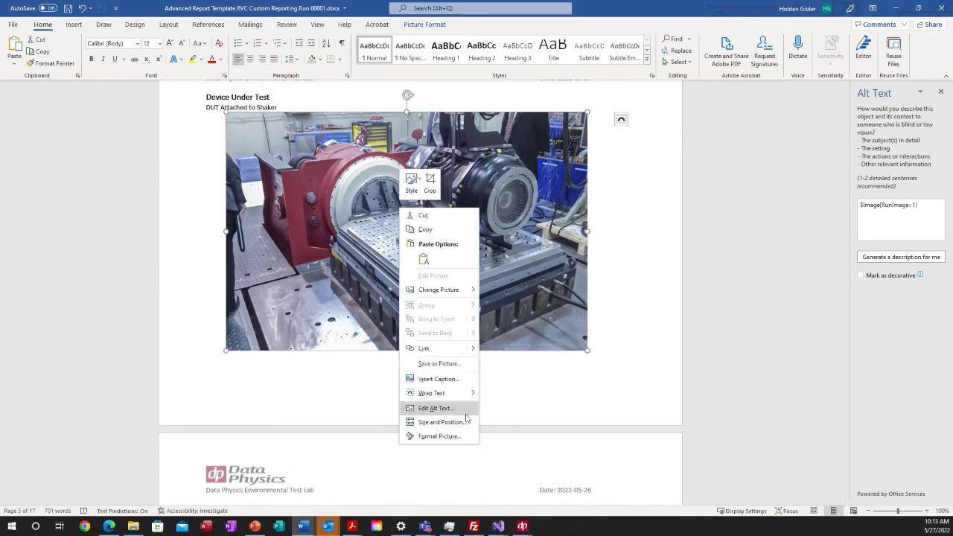
left_click(438, 406)
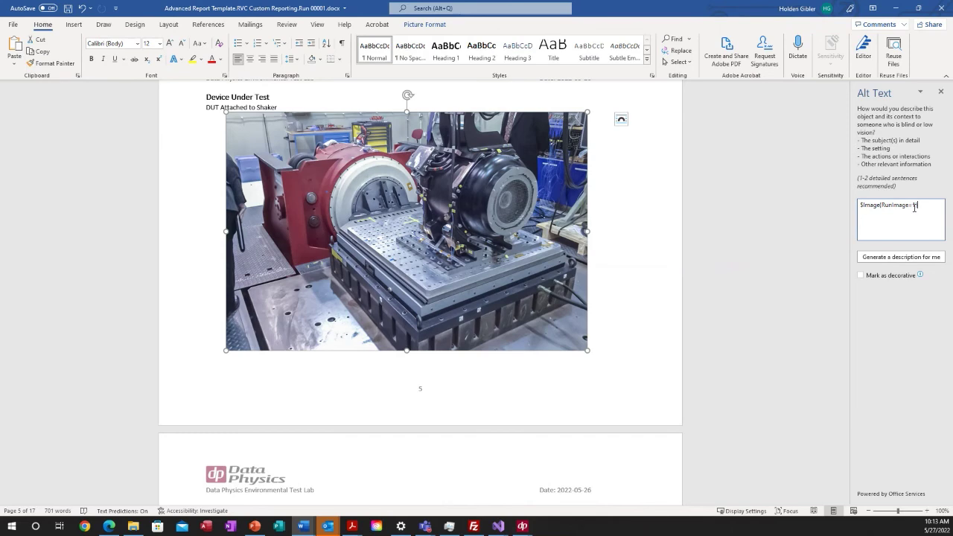
scroll(409, 238, "down", 6)
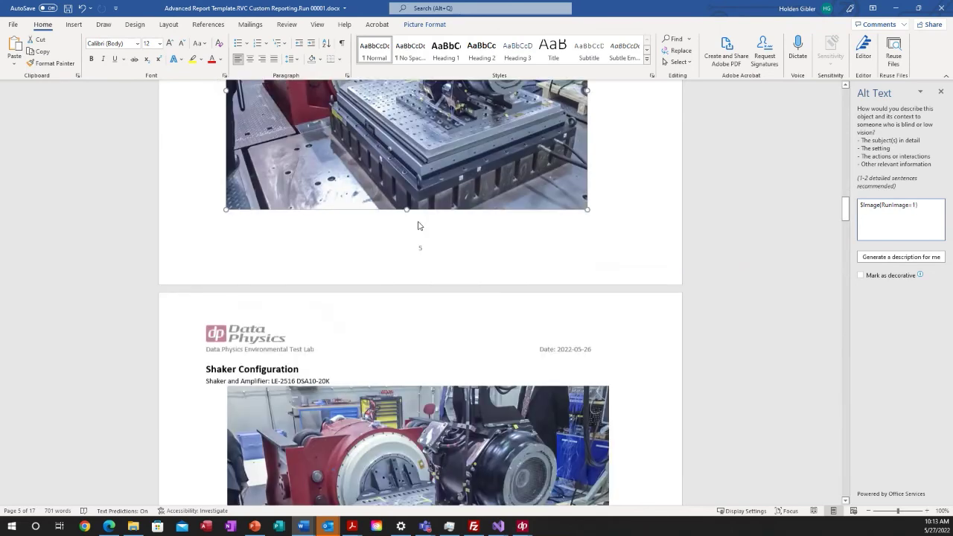
scroll(472, 232, "up", 3)
scroll(471, 233, "up", 3)
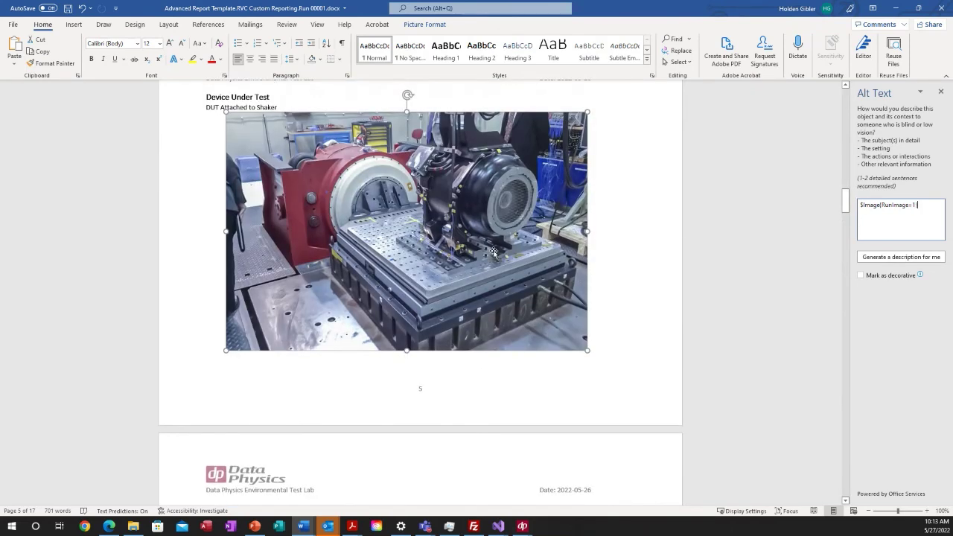
Step: Change the alt text of the Shaker Configuration photo to $Image(RunImage=2) and close the alt text pane
scroll(410, 271, "down", 8)
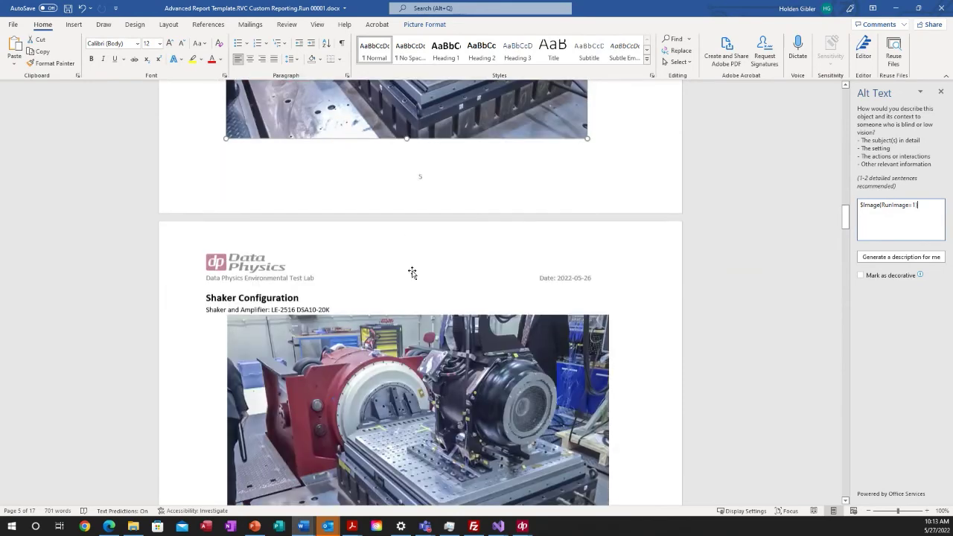
scroll(418, 298, "down", 2)
right_click(416, 255)
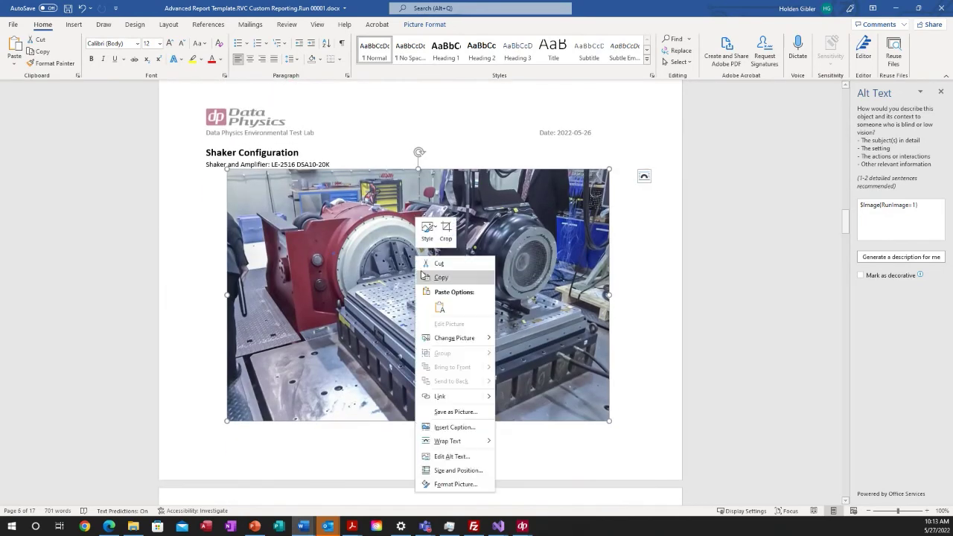
left_click(447, 455)
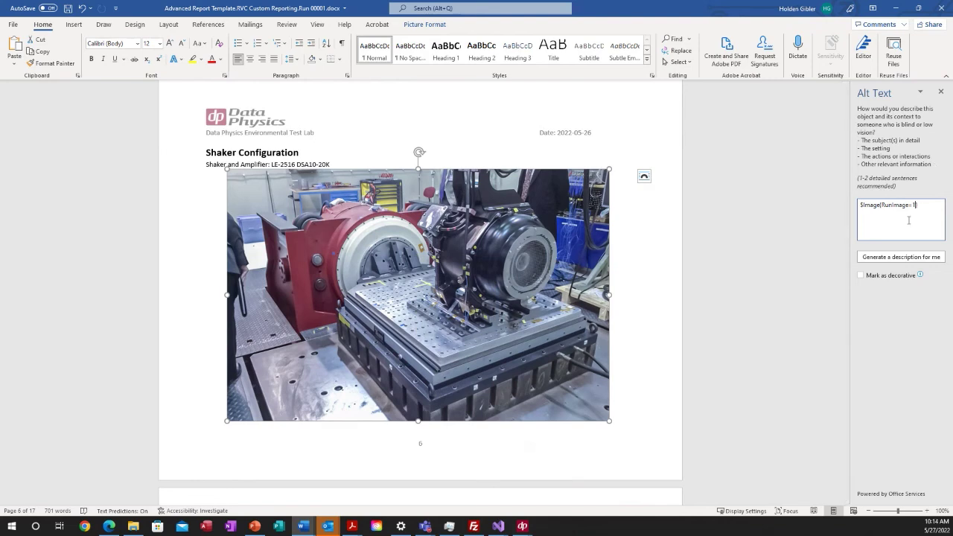
key("BackSpace")
type("2")
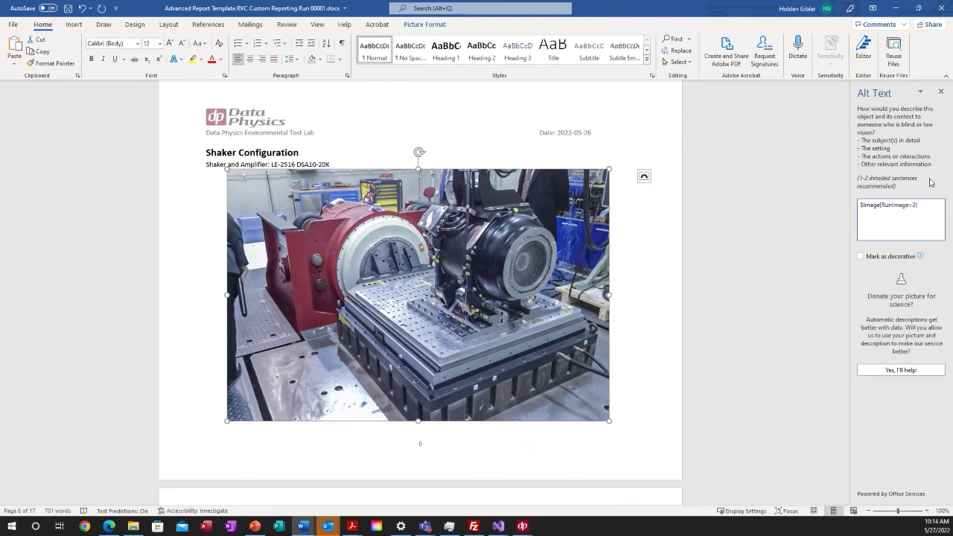
left_click(942, 93)
Step: Switch to SignalCalc 900's Dollar Variables window and replace the graph variable with the run image variable $Image(RunImage=#)
scroll(258, 230, "down", 15)
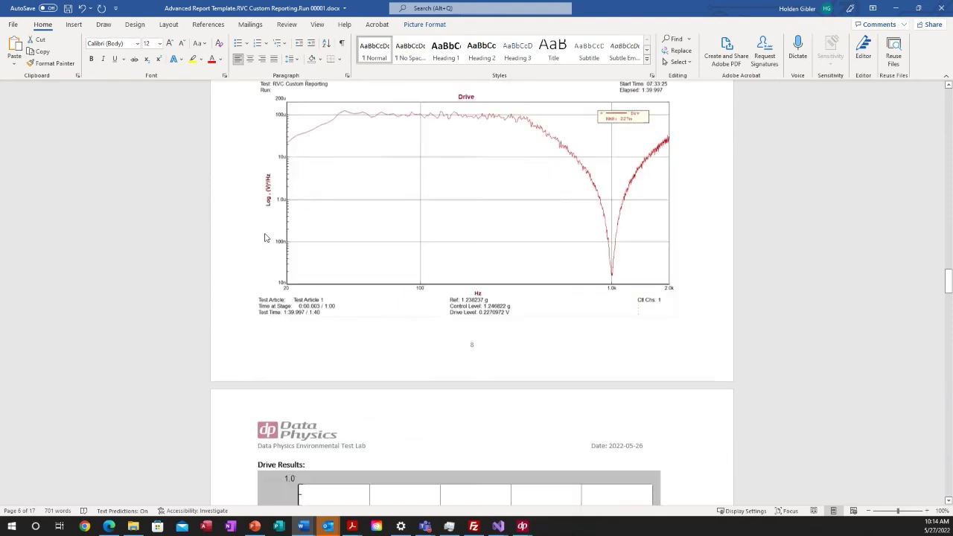
scroll(265, 236, "up", 10)
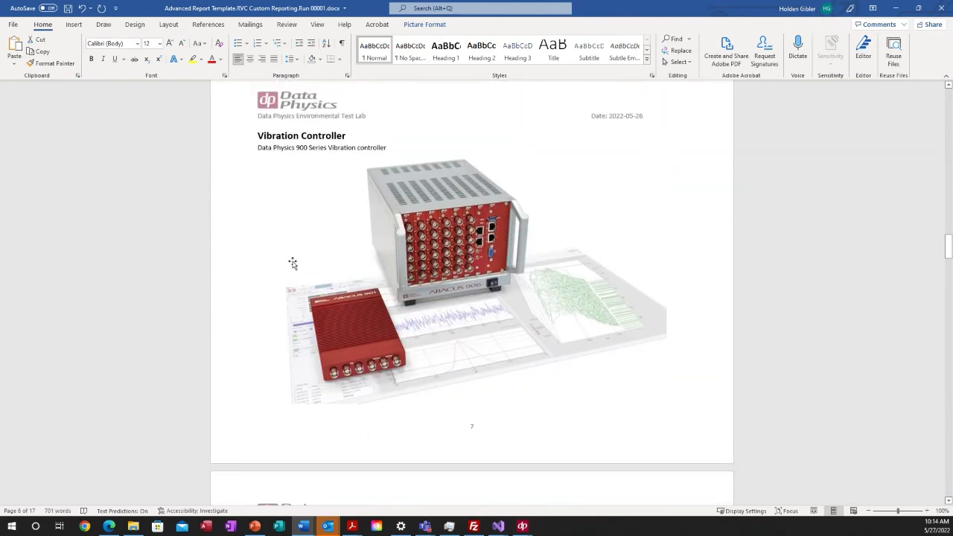
mouse_move(522, 526)
left_click(579, 490)
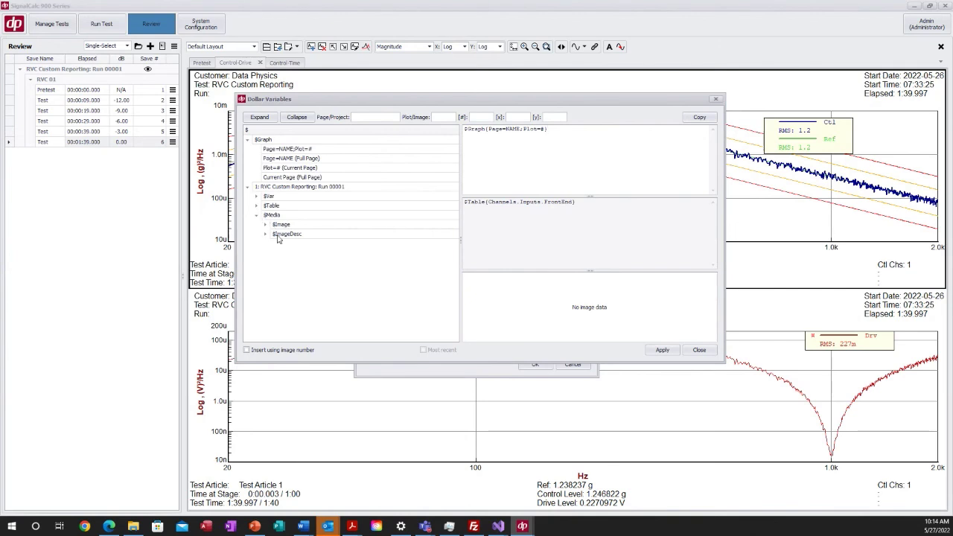
left_click(265, 224)
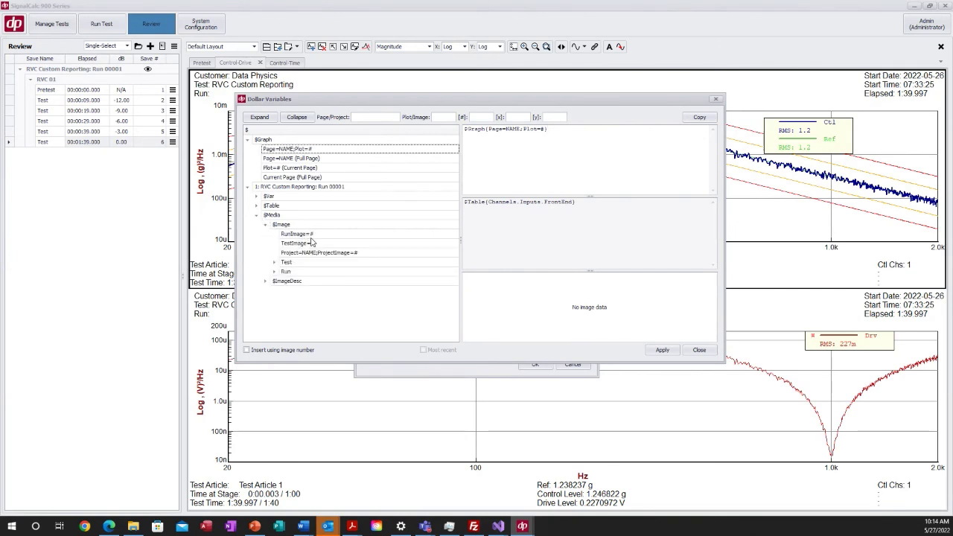
left_click_drag(586, 128, 448, 133)
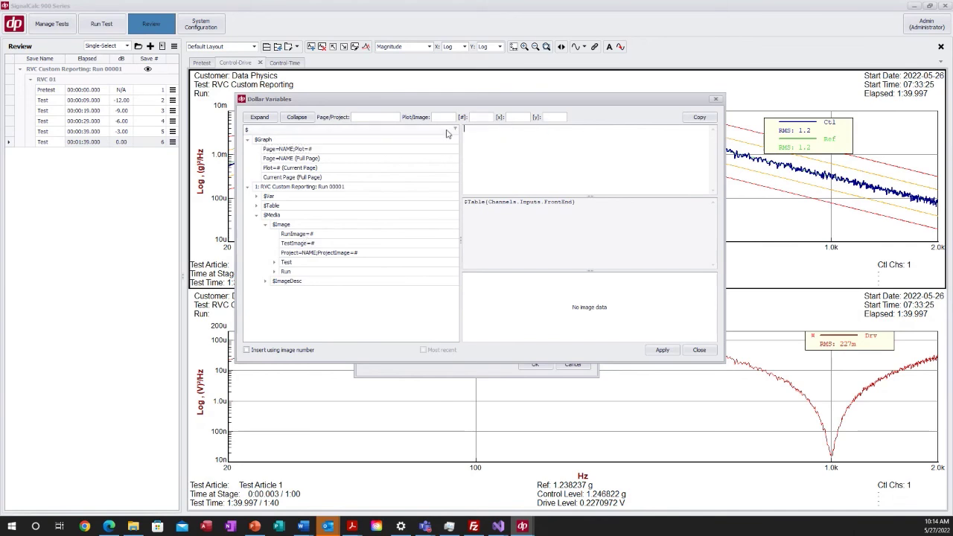
double_click(308, 236)
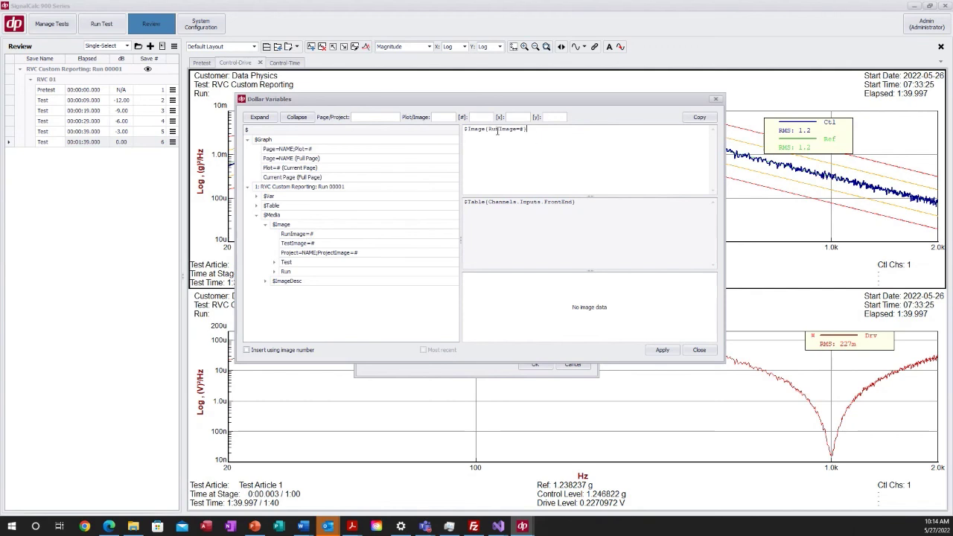
left_click_drag(533, 131, 463, 135)
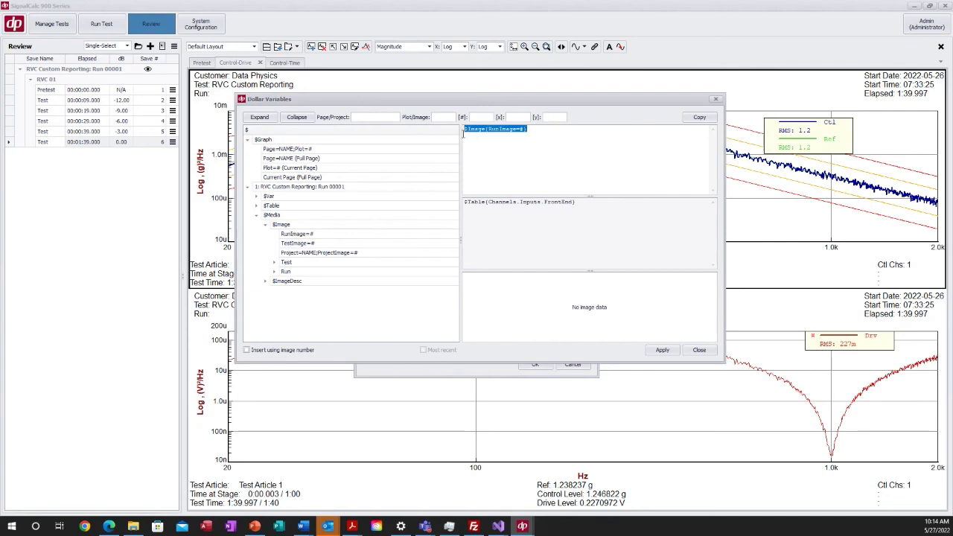
left_click_drag(529, 131, 462, 133)
left_click(581, 145)
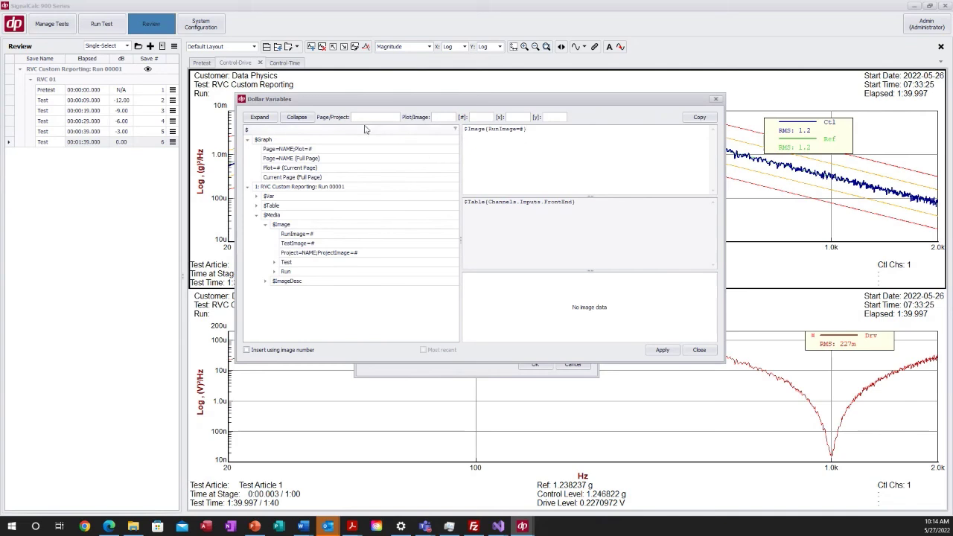
Step: Close the Dollar Variables window and open the attachments list for Run 00001 of the RVC Custom Reporting test
left_click(717, 101)
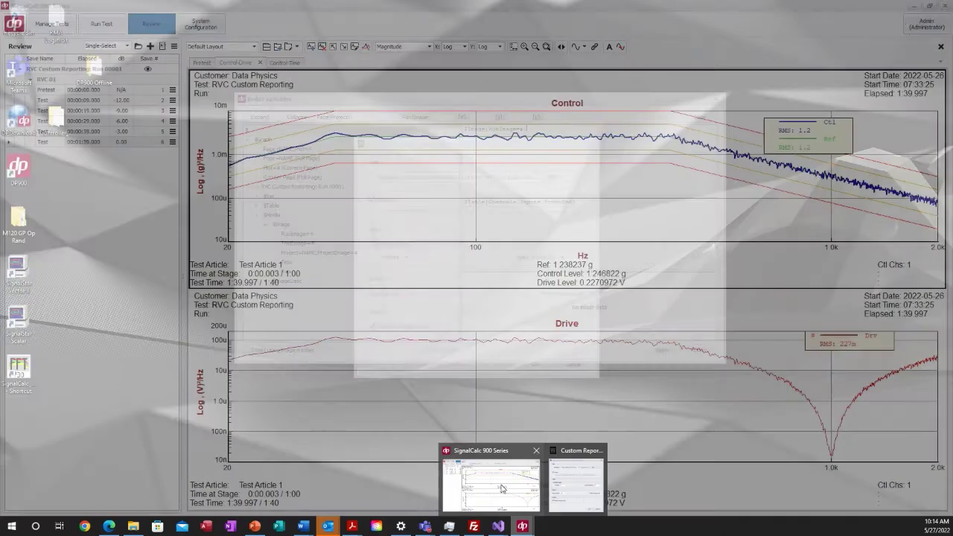
left_click(489, 478)
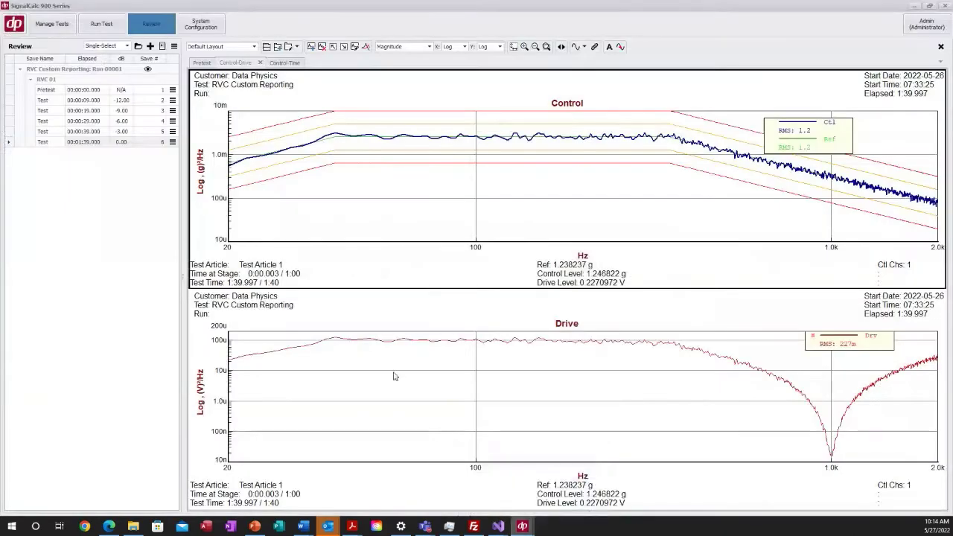
left_click(588, 145)
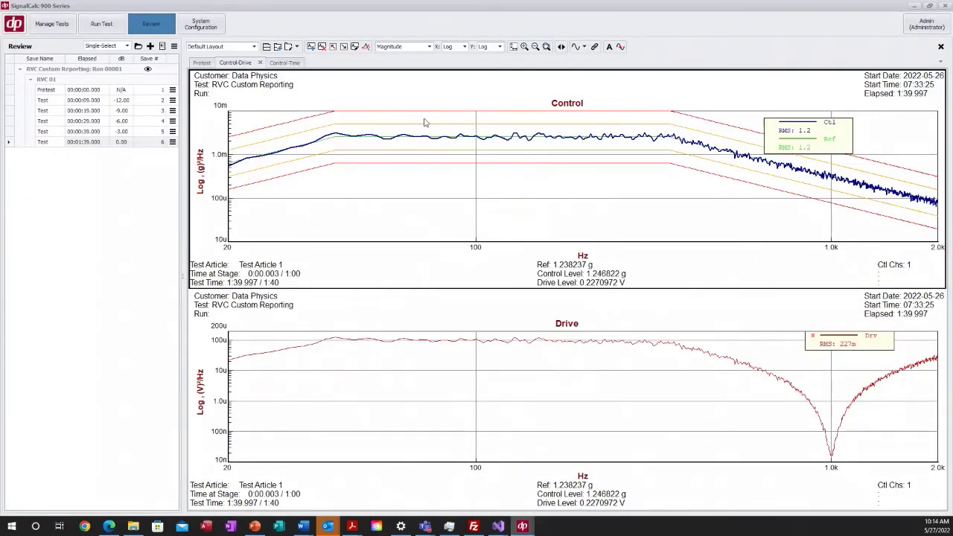
left_click(174, 48)
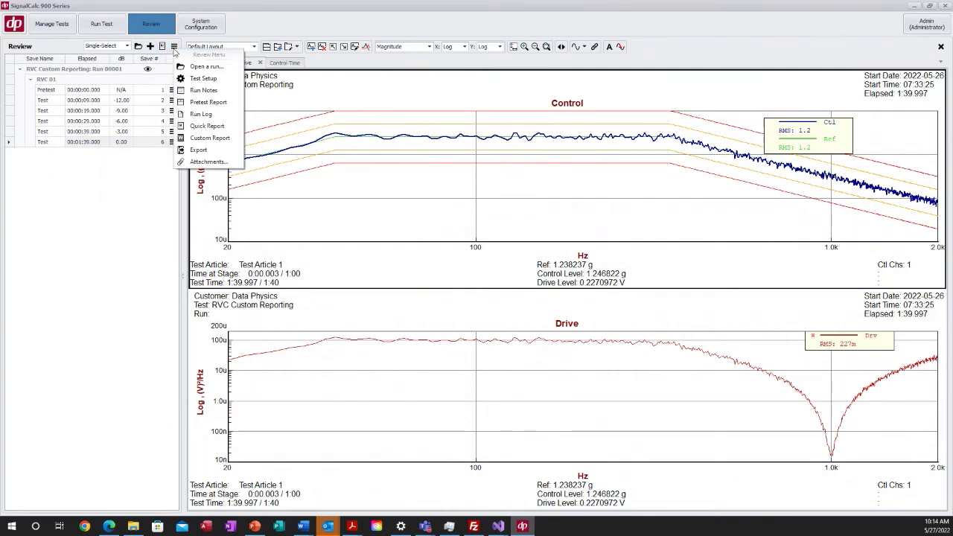
left_click(208, 162)
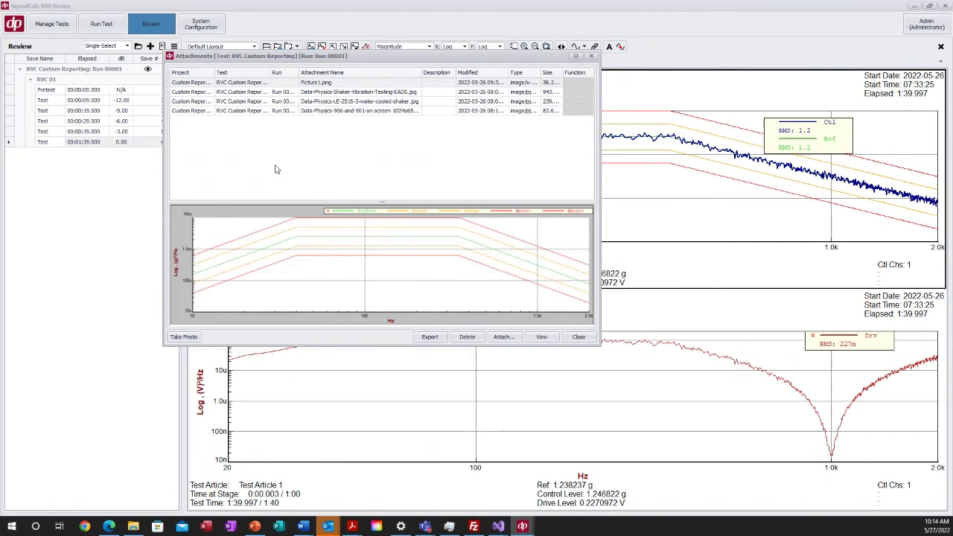
Step: Preview the run's shaker testing, LE-2516 water-cooled shaker and 906/901 controller images to compare their order in the attachments list
left_click(201, 93)
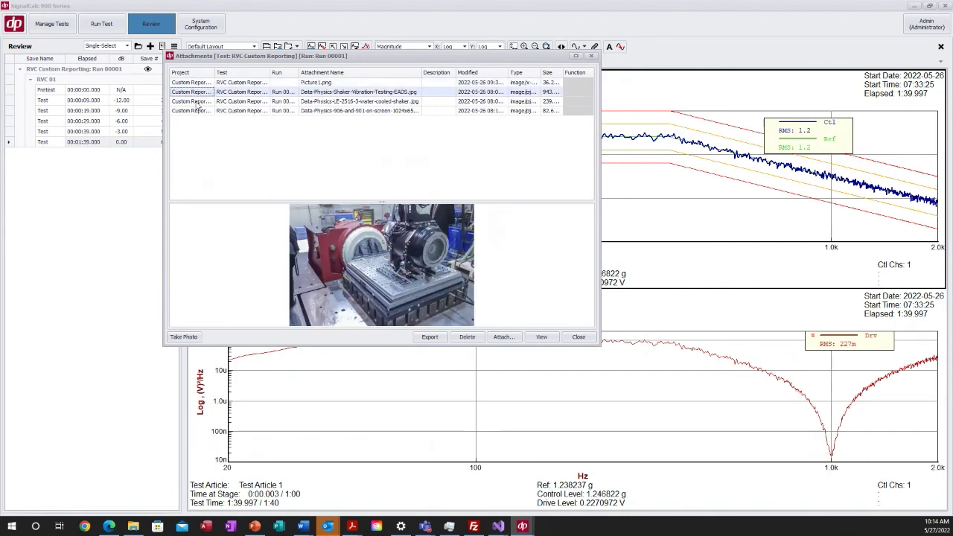
left_click(197, 103)
left_click(195, 111)
left_click(195, 92)
left_click(194, 102)
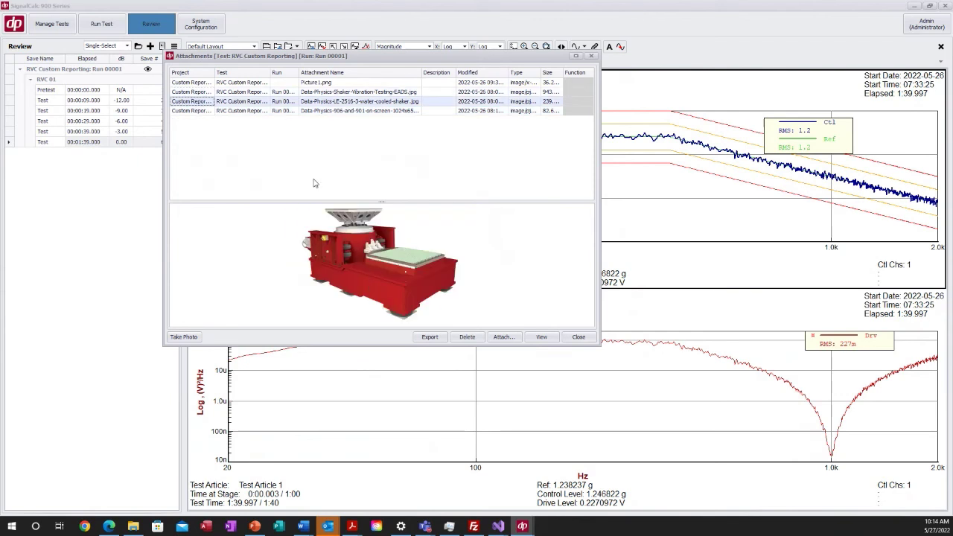
left_click(265, 93)
left_click(266, 102)
left_click(255, 94)
left_click(261, 102)
left_click(301, 93)
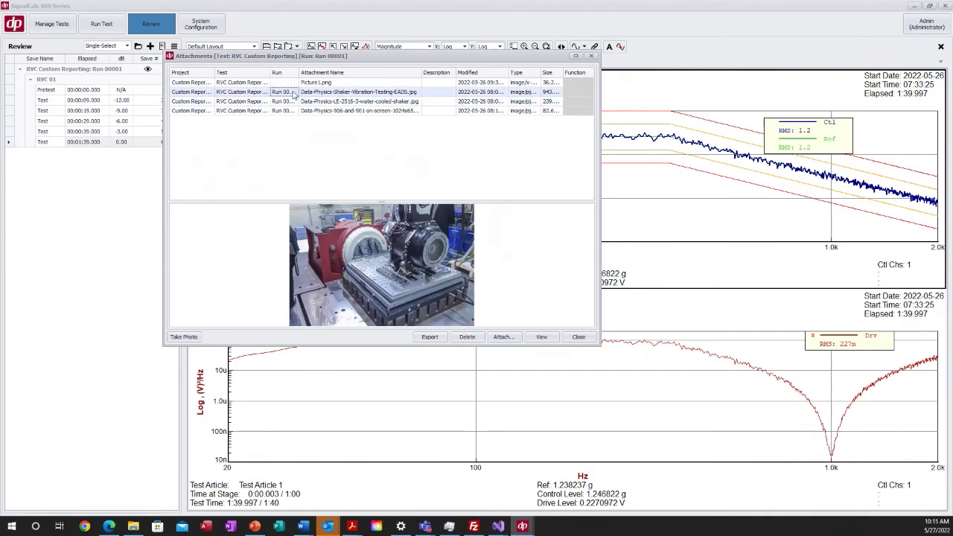
left_click(282, 105)
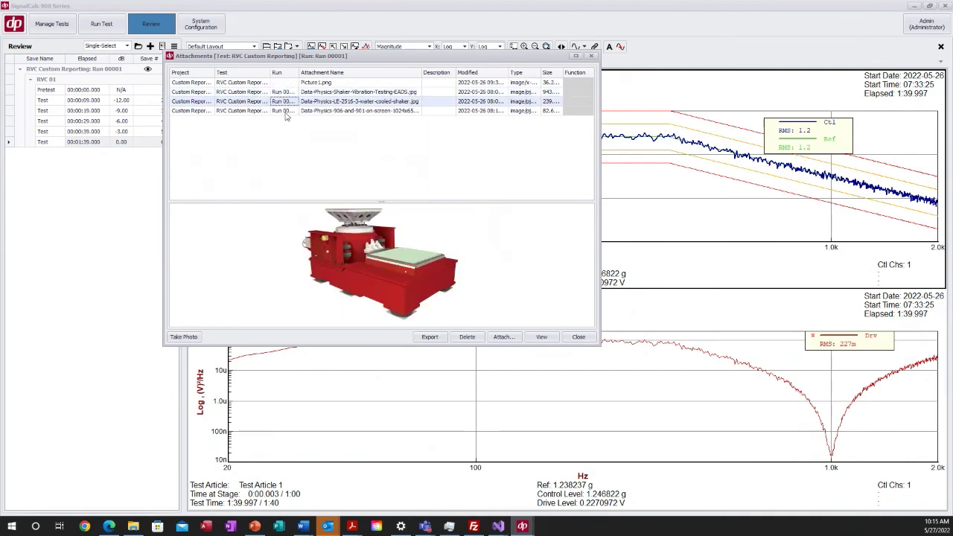
left_click(286, 113)
left_click(284, 100)
Step: Return to the generated report in Word and display the Shaker Configuration photo's alt text to check its run image number
mouse_move(303, 530)
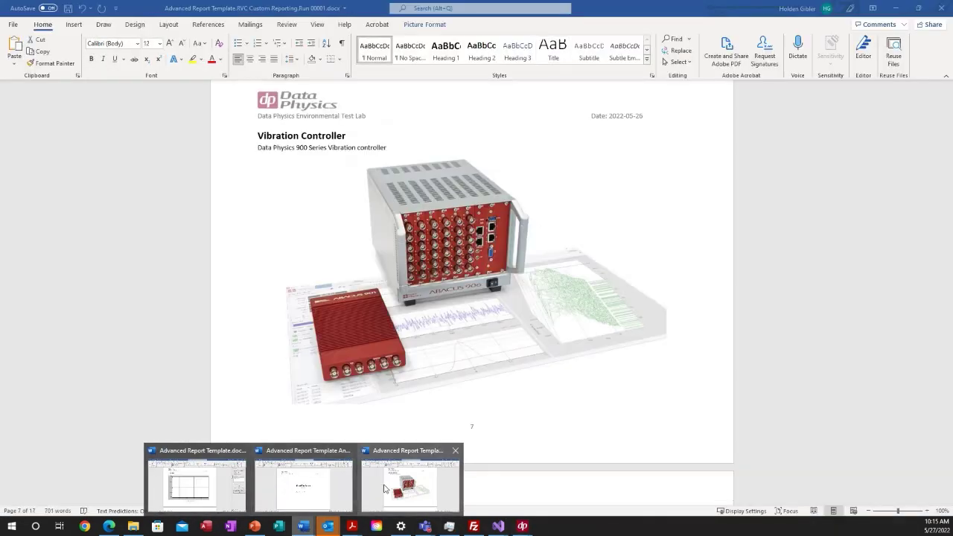
left_click(388, 488)
scroll(472, 283, "up", 10)
right_click(472, 278)
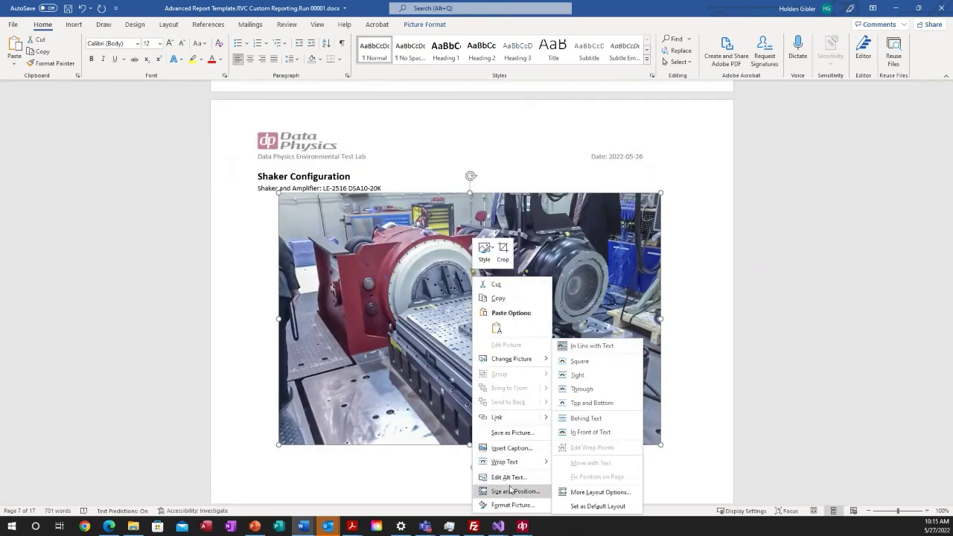
left_click(508, 477)
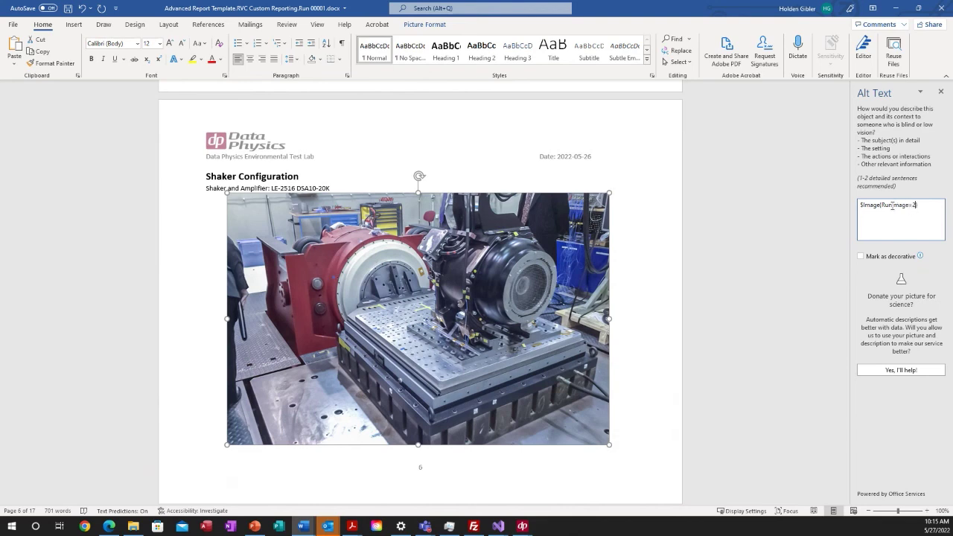
scroll(376, 317, "down", 5)
scroll(375, 315, "up", 4)
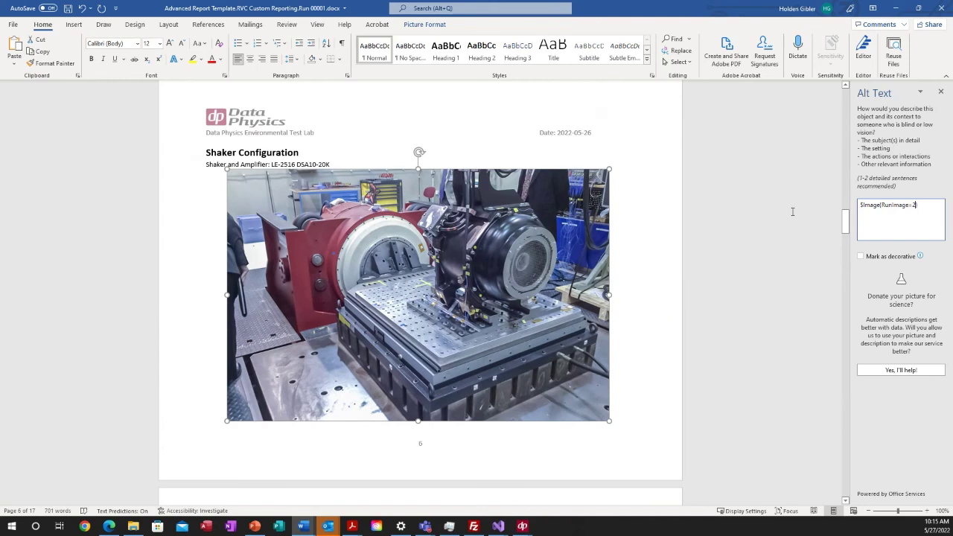
scroll(432, 236, "up", 3)
Step: Examine the Additional Test Setup Info tables for input channels, output channels and vibration control parameters in the report
scroll(436, 203, "down", 15)
scroll(436, 203, "down", 6)
scroll(417, 212, "up", 9)
scroll(400, 221, "down", 20)
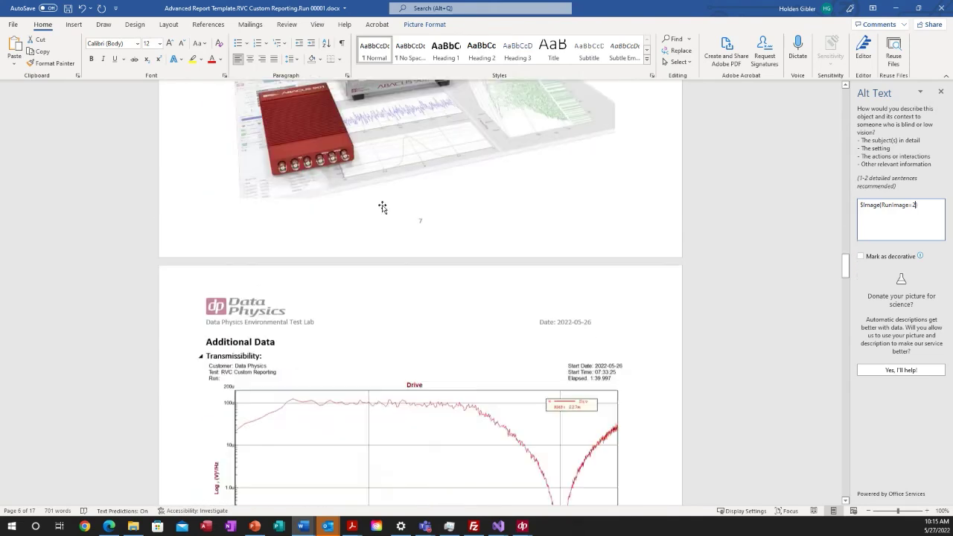
scroll(388, 224, "down", 20)
scroll(394, 231, "up", 20)
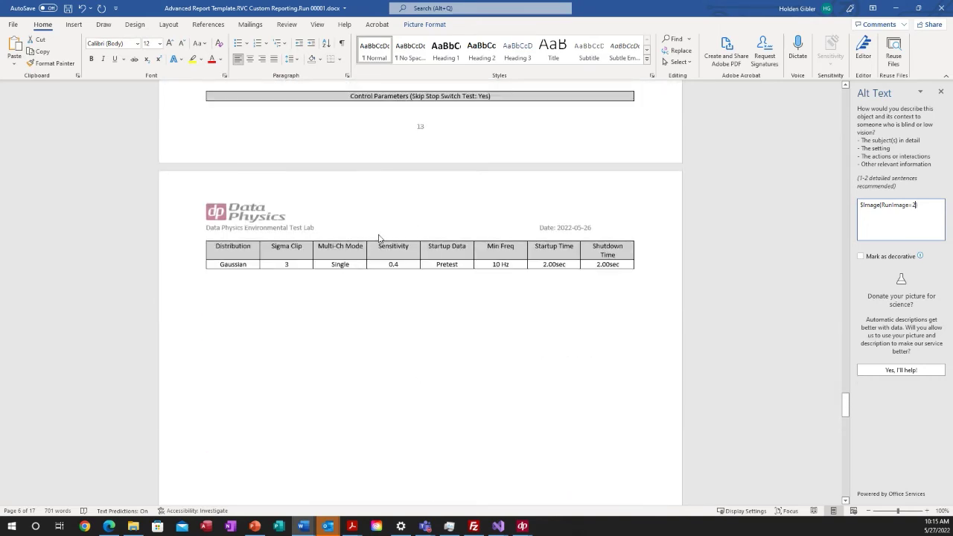
scroll(384, 250, "up", 5)
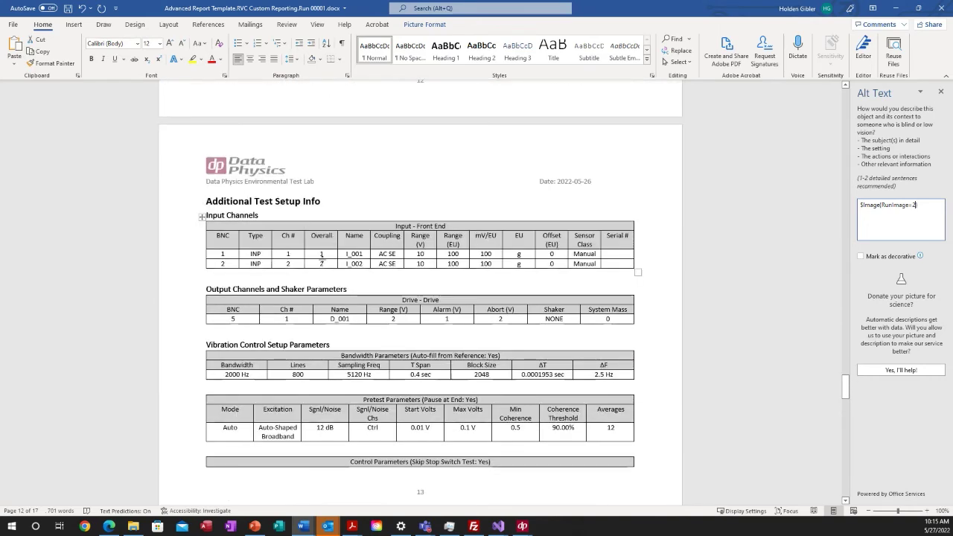
scroll(321, 256, "down", 1)
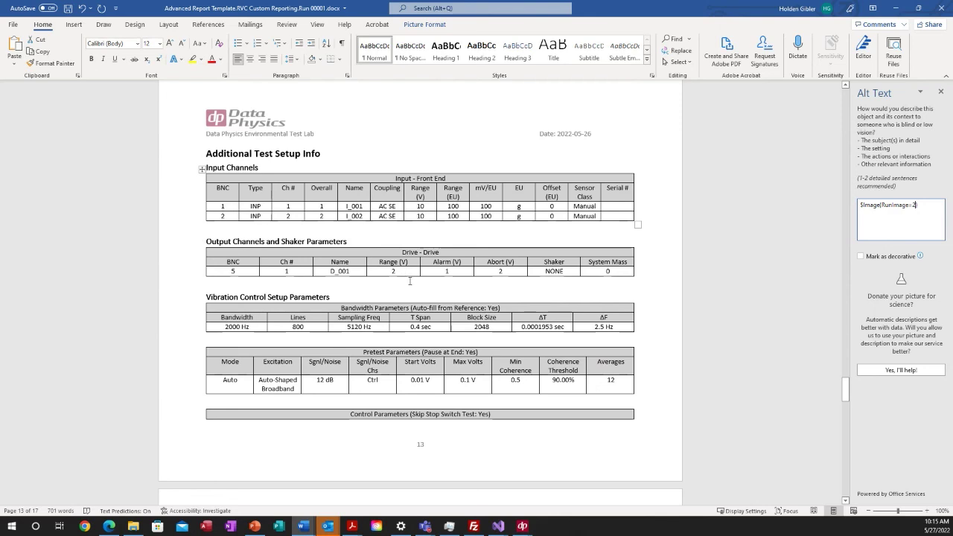
scroll(408, 280, "down", 3)
scroll(408, 280, "down", 2)
scroll(360, 274, "up", 3)
scroll(360, 274, "up", 2)
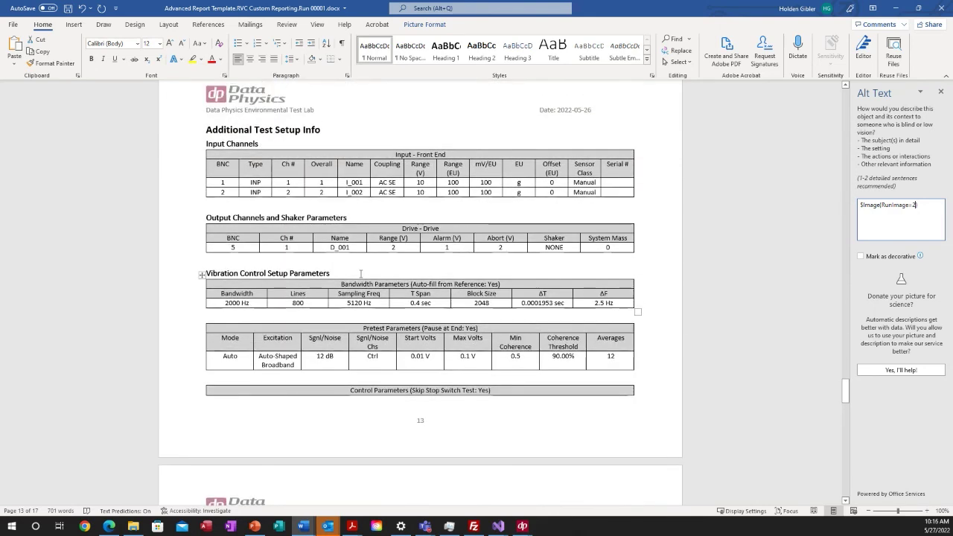
Step: Examine the Run Log table near the end of the generated report
scroll(361, 274, "down", 20)
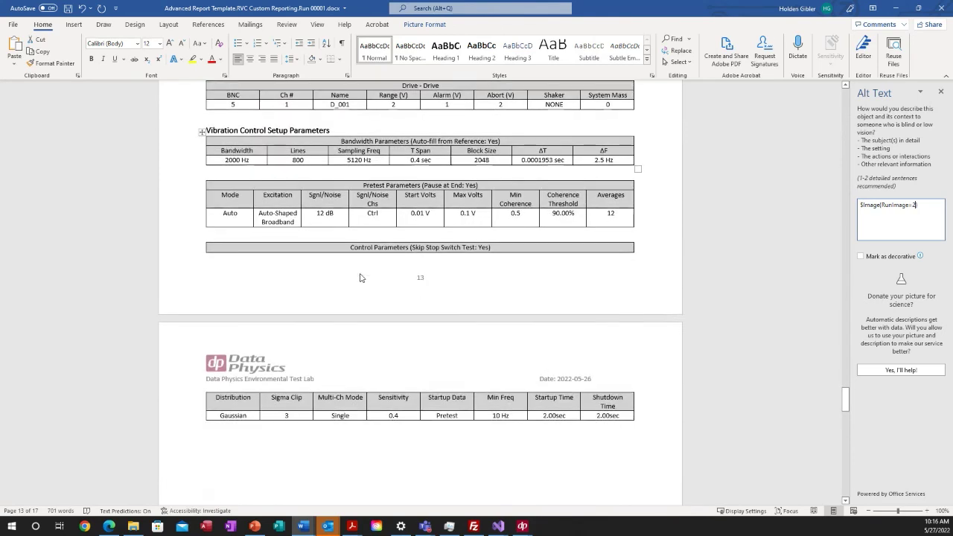
scroll(362, 274, "down", 20)
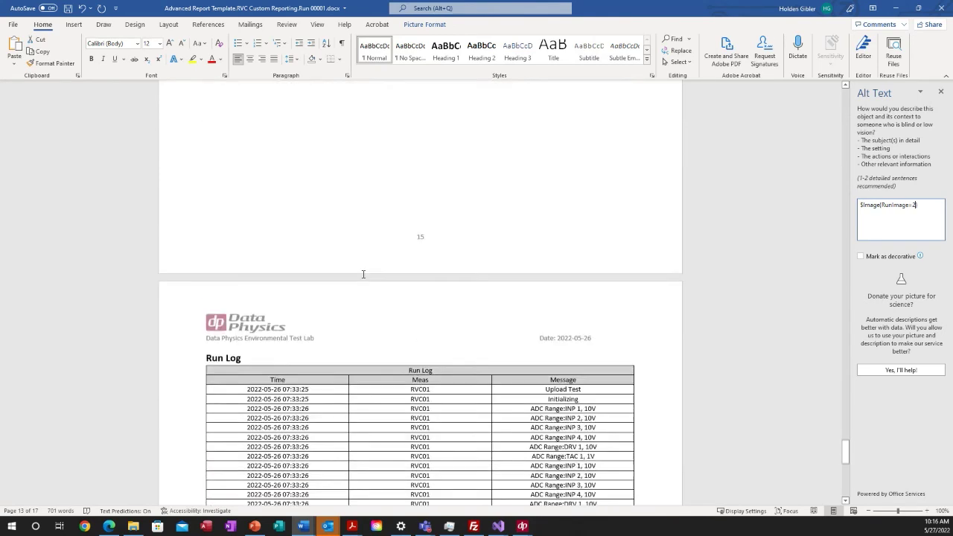
scroll(358, 322, "up", 20)
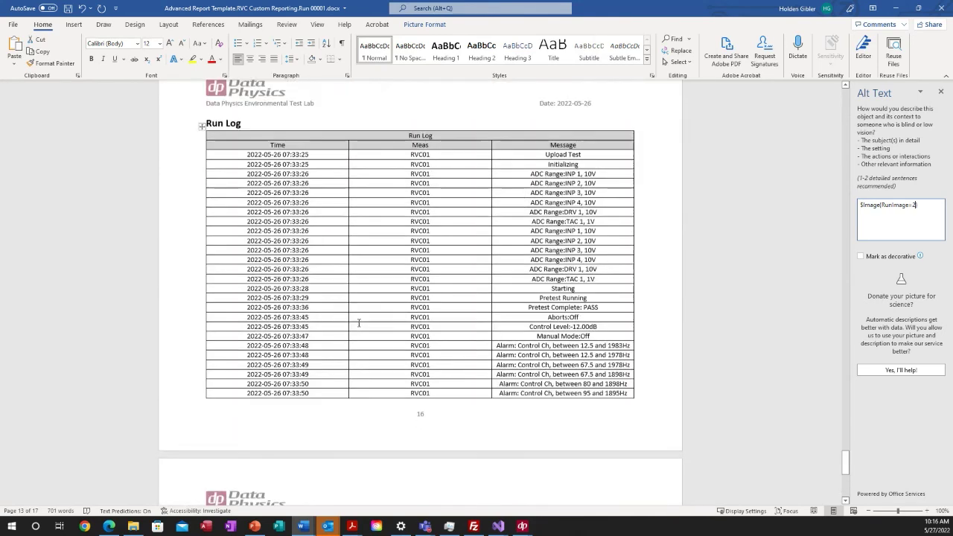
scroll(358, 321, "up", 2)
Step: Go back to the test setup tables and save the generated report document
scroll(357, 313, "up", 15)
scroll(329, 295, "up", 18)
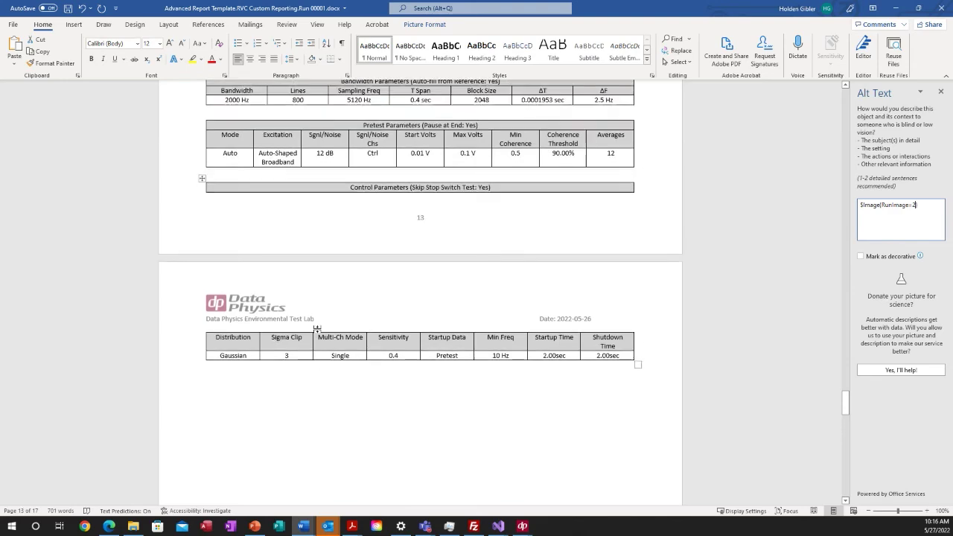
scroll(322, 178, "up", 3)
left_click(67, 9)
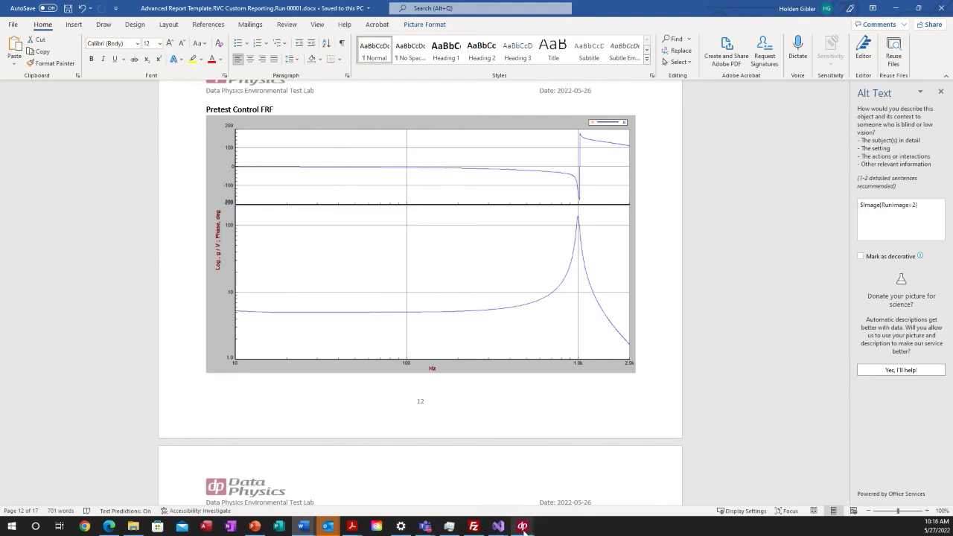
Step: Switch to SignalCalc 900, start a custom report for the reviewed RVC Custom Reporting run and check which template file it uses
mouse_move(522, 525)
mouse_move(505, 478)
left_click(576, 482)
left_click(591, 56)
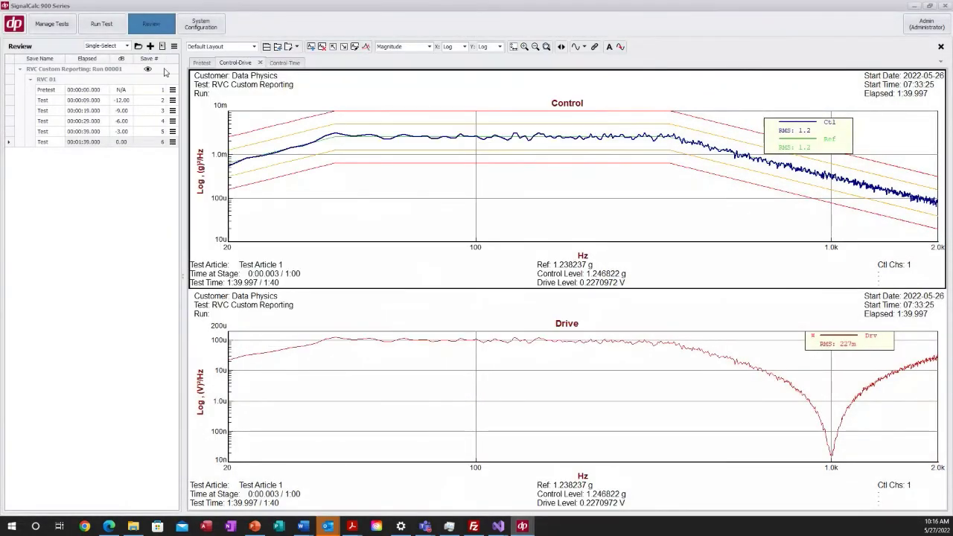
left_click(173, 46)
left_click(208, 139)
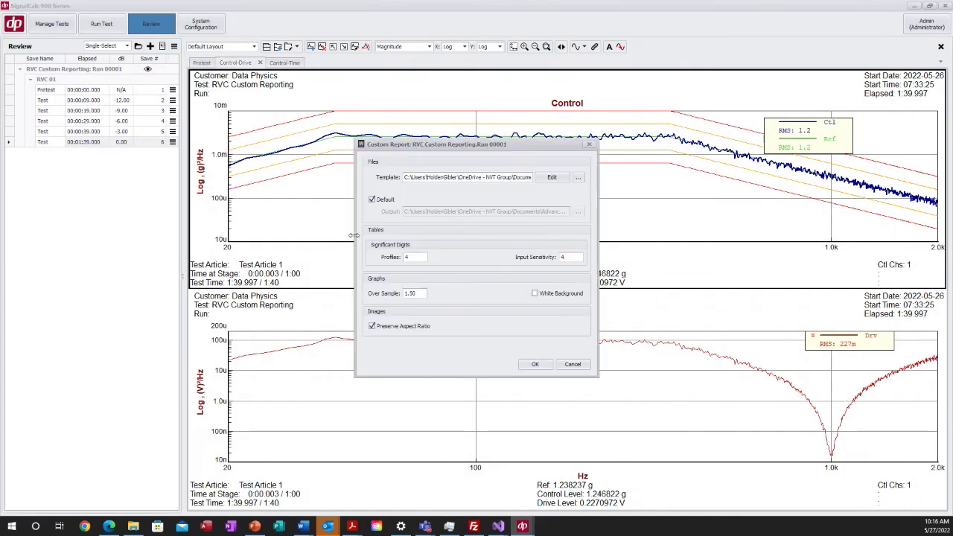
left_click_drag(406, 177, 521, 179)
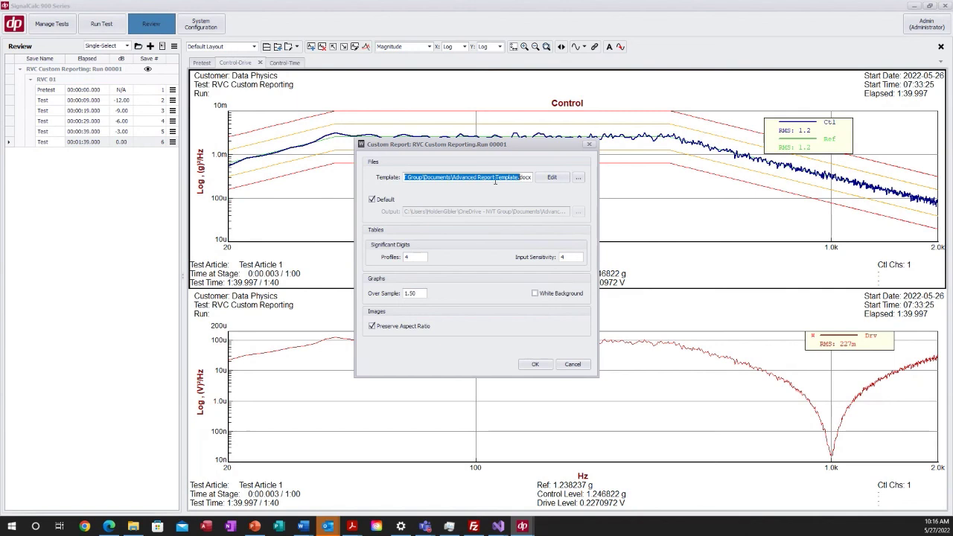
left_click(494, 178)
left_click_drag(453, 177, 518, 180)
left_click(512, 178)
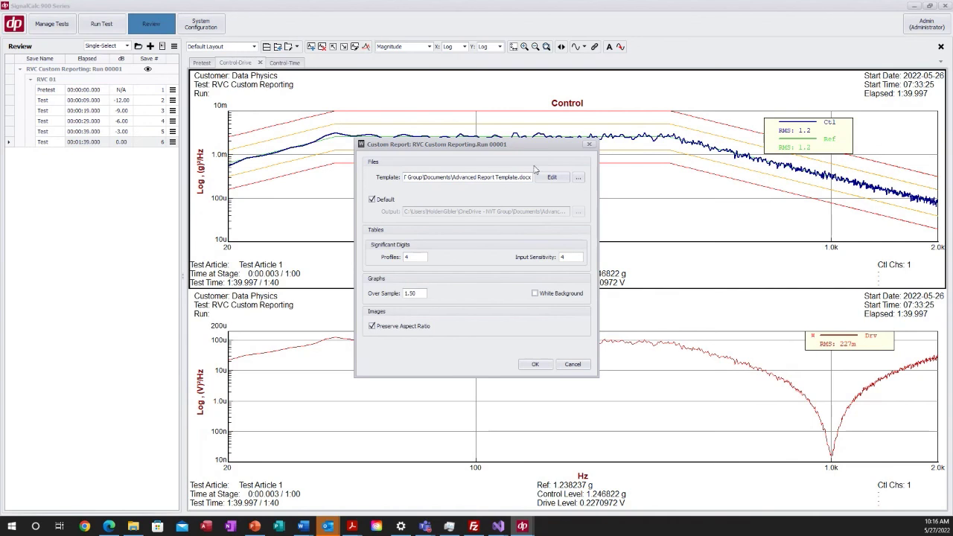
Step: Choose the generated Advanced Report Template.RVC Custom Reporting.Run 00001.docx as the template and generate the report, overwriting the existing output
left_click(580, 179)
left_click_drag(730, 233, 730, 289)
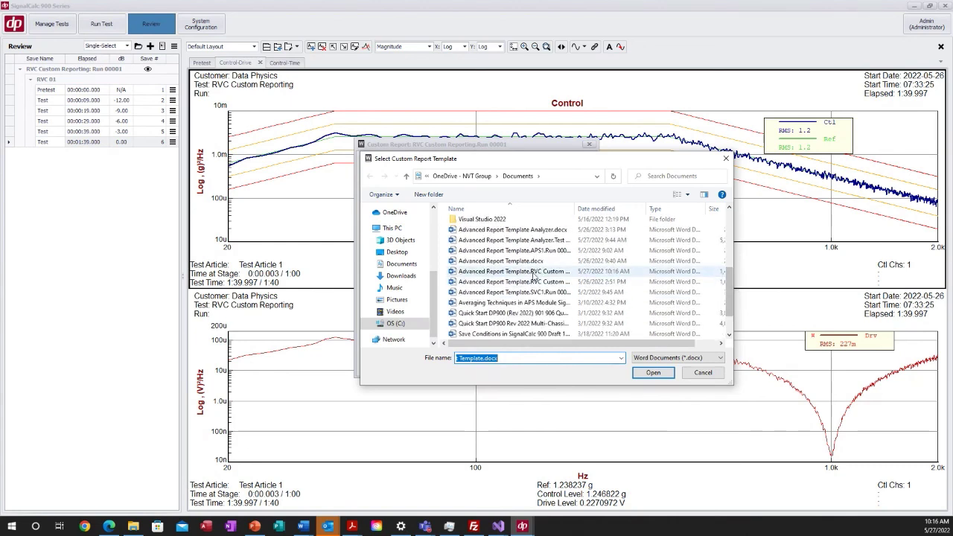
left_click(534, 273)
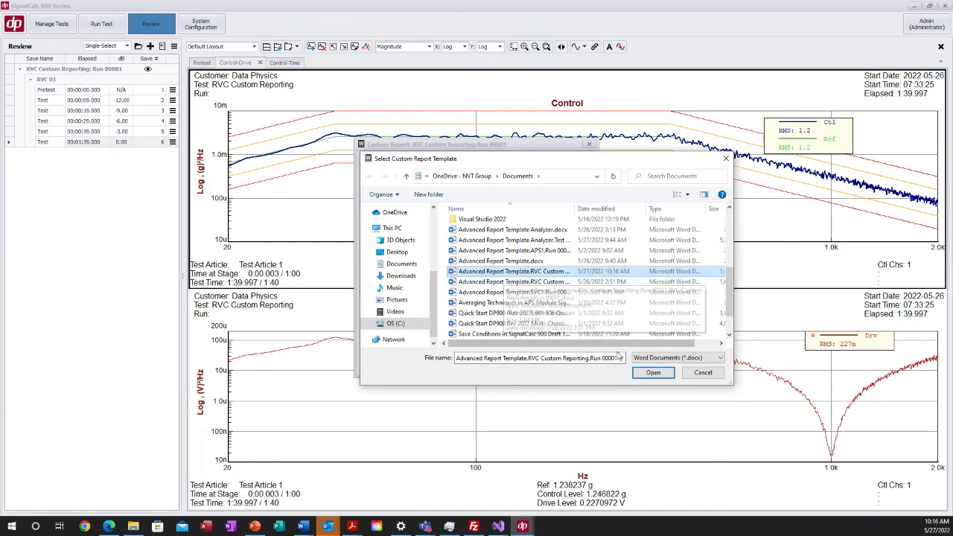
left_click(654, 374)
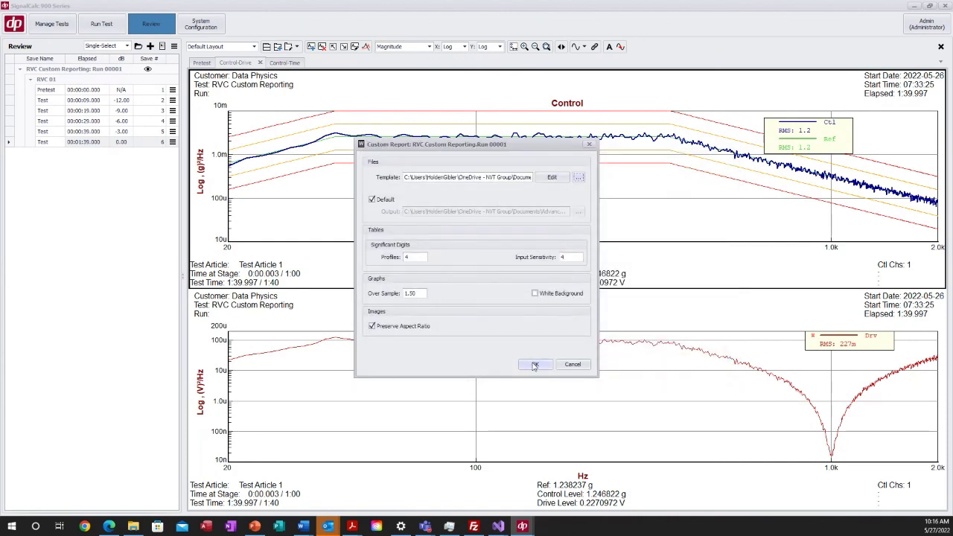
left_click(501, 366)
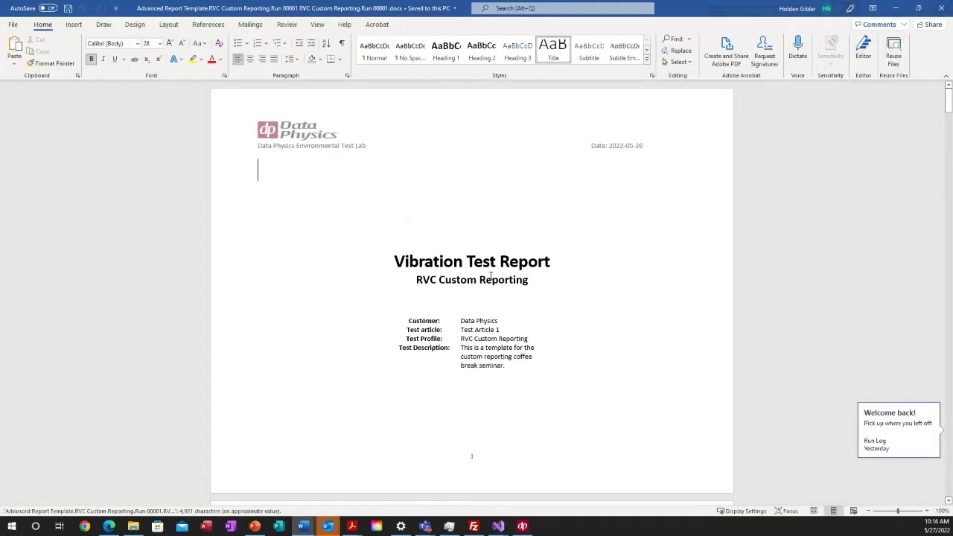
Step: Examine the regenerated vibration test report from its title page through the control results and the Device Under Test photo
scroll(335, 239, "down", 5)
scroll(334, 239, "down", 20)
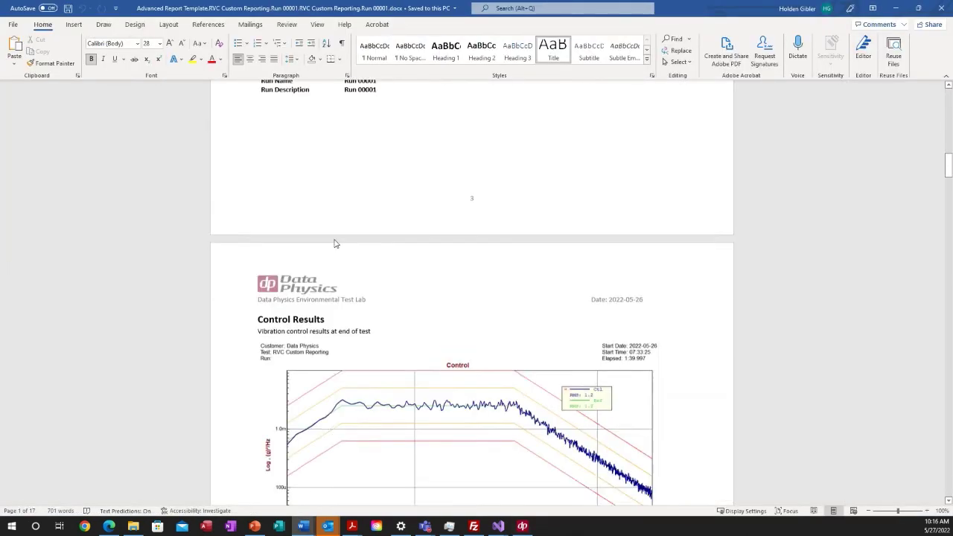
scroll(335, 241, "down", 1)
scroll(387, 253, "up", 2)
left_click(435, 261)
scroll(435, 261, "up", 1)
scroll(435, 261, "up", 10)
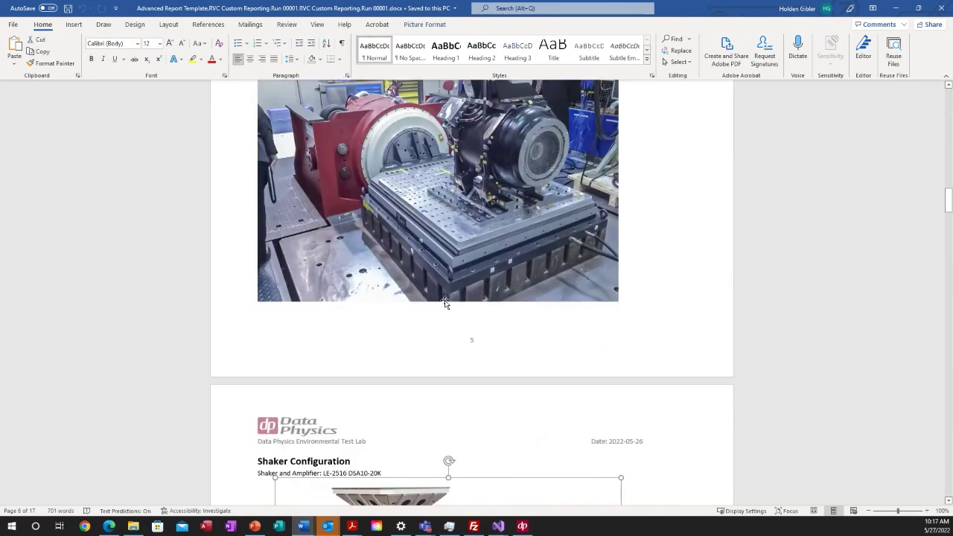
left_click(491, 213)
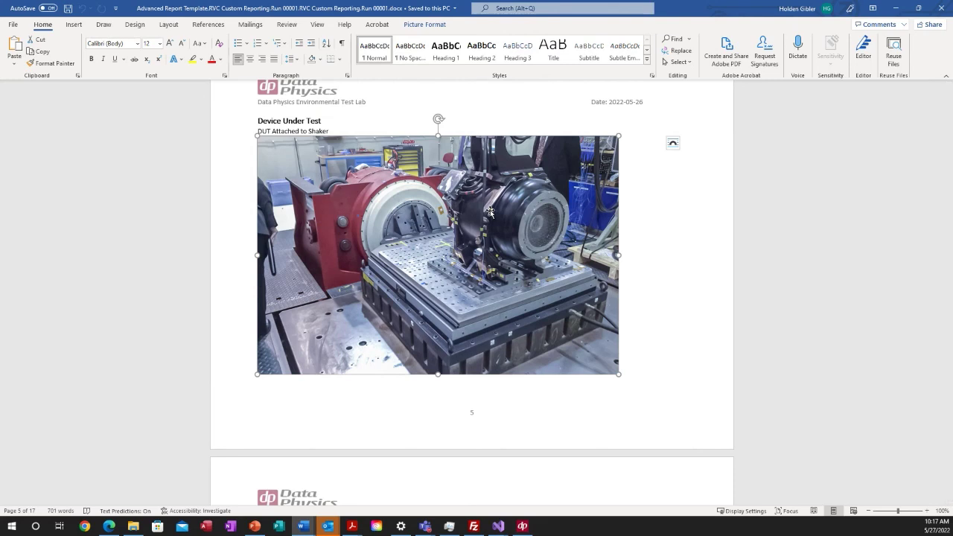
scroll(490, 213, "down", 8)
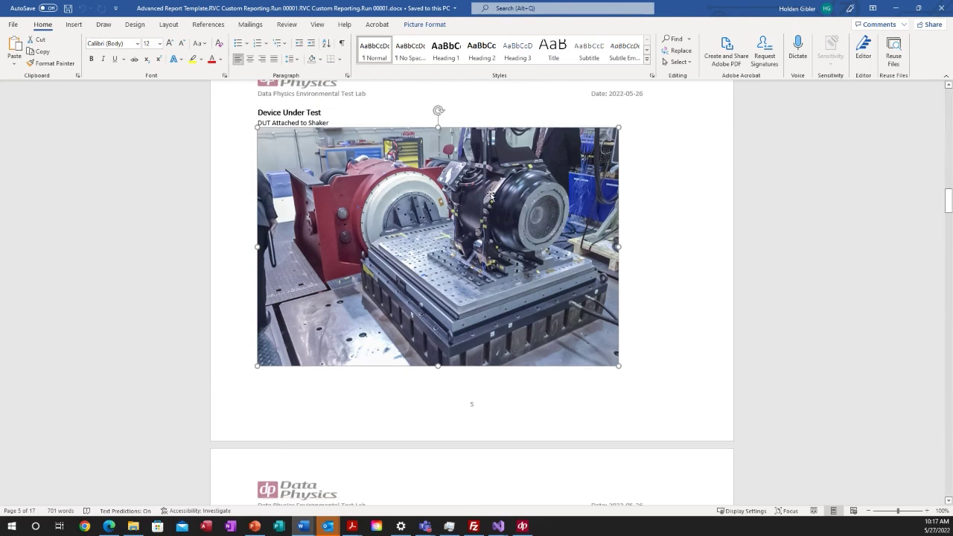
Step: Display the Shaker Configuration picture's alt text to check its image variable, and close it again
right_click(447, 307)
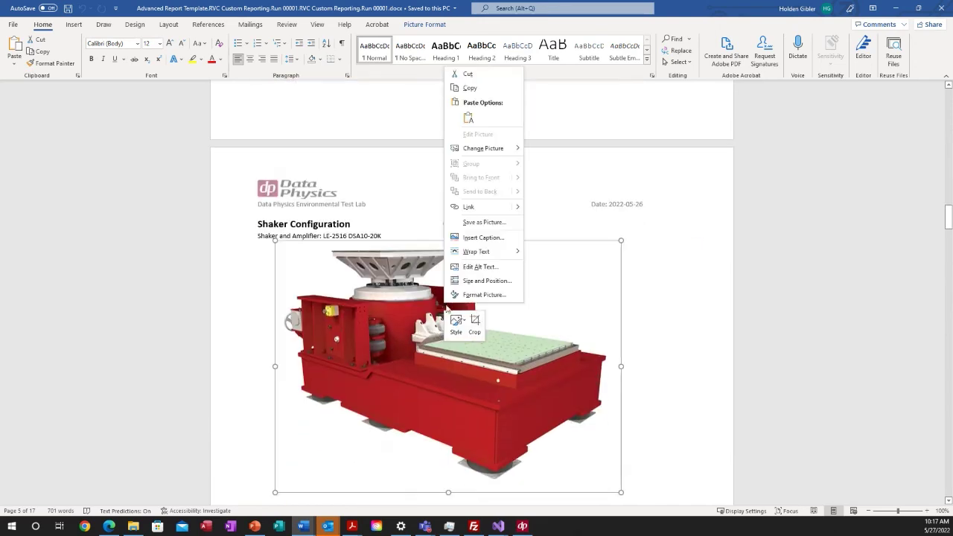
left_click(480, 267)
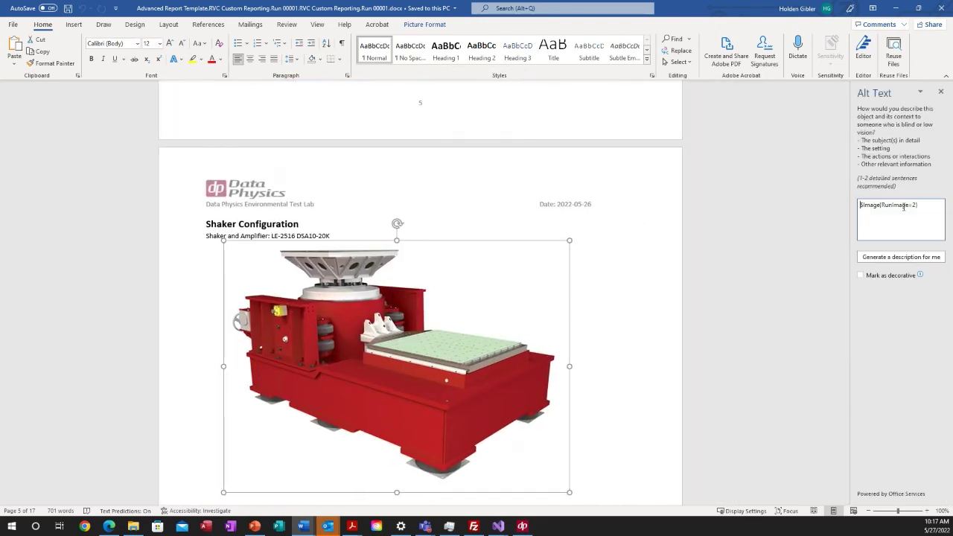
left_click(943, 94)
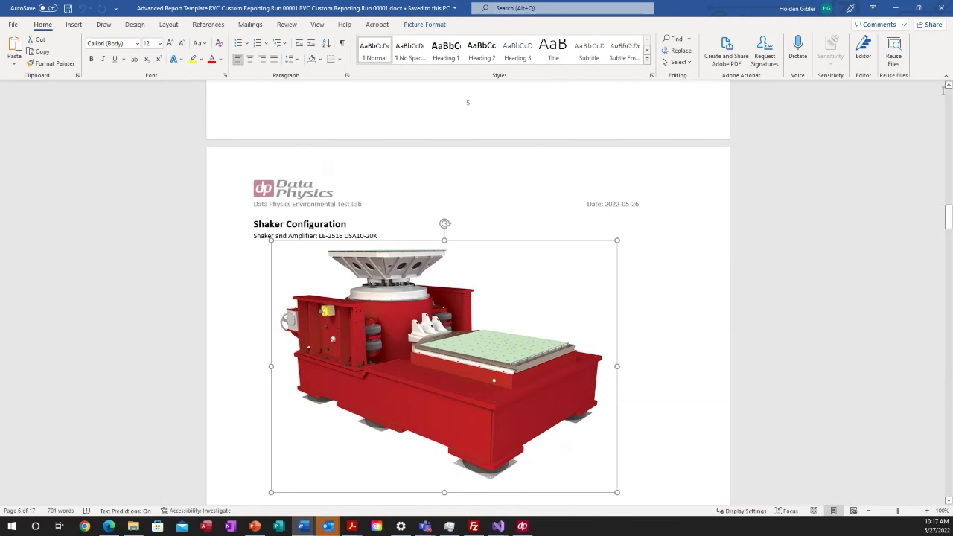
Step: Examine the remaining report pages, from the hardware image through the Additional Data and Pretest Control FRF graphs
scroll(424, 247, "down", 15)
scroll(417, 244, "up", 2)
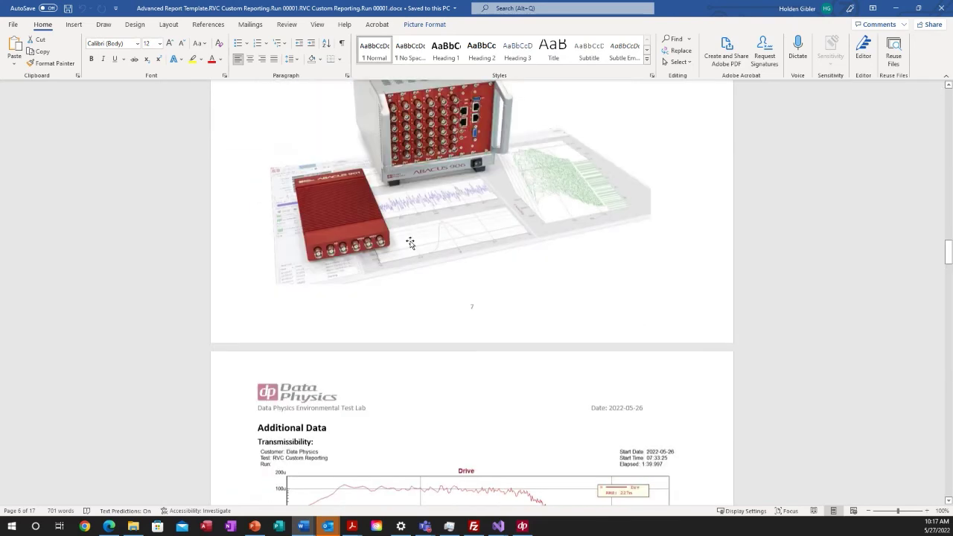
scroll(410, 244, "up", 3)
scroll(414, 245, "down", 15)
scroll(414, 246, "down", 18)
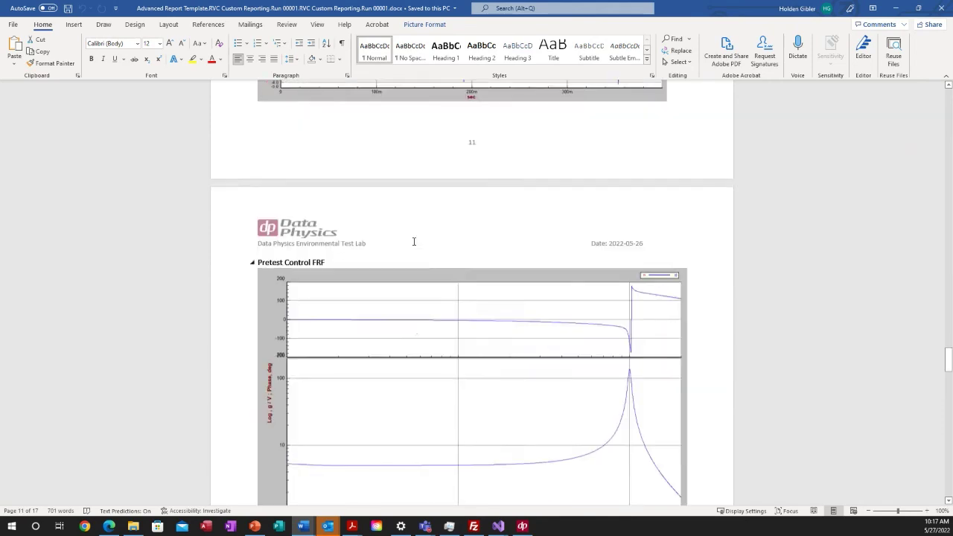
scroll(414, 243, "down", 12)
scroll(415, 246, "down", 12)
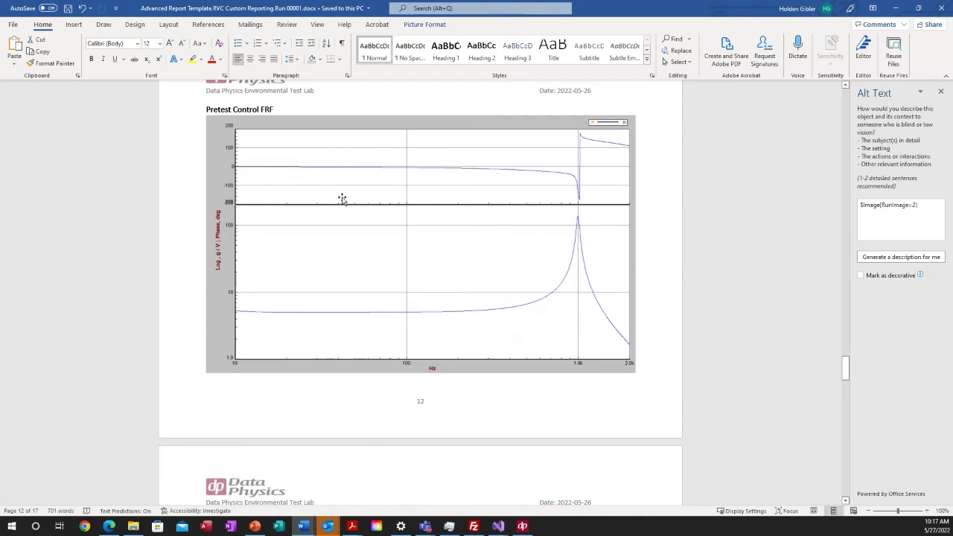
Step: Switch to SignalCalc 900 and open Run 00001 of the Impact Hammer Test - Plate test for review
left_click(522, 526)
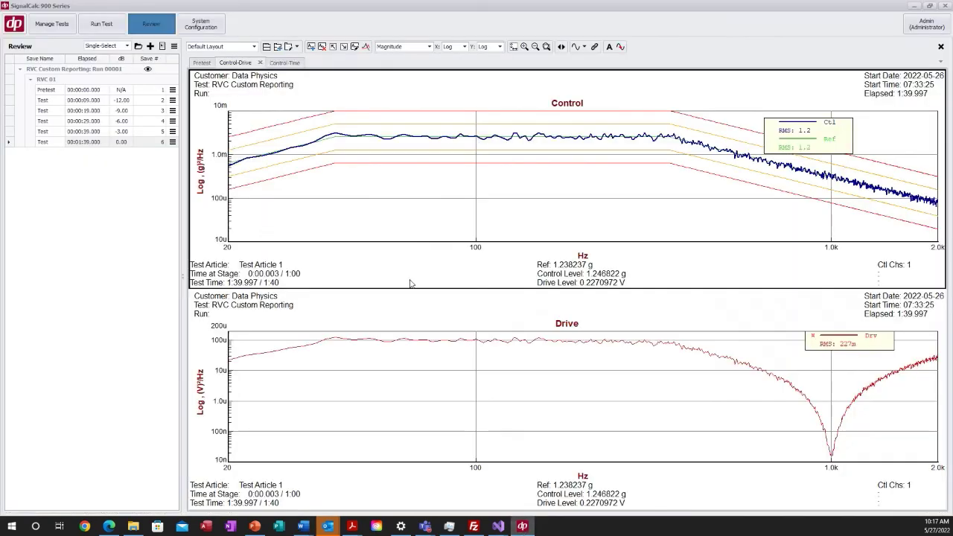
left_click(52, 24)
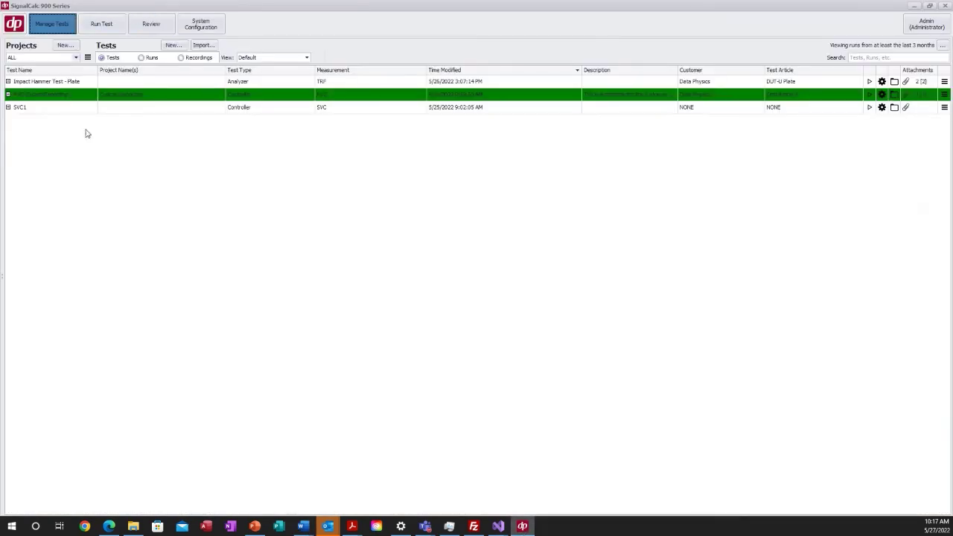
left_click(8, 82)
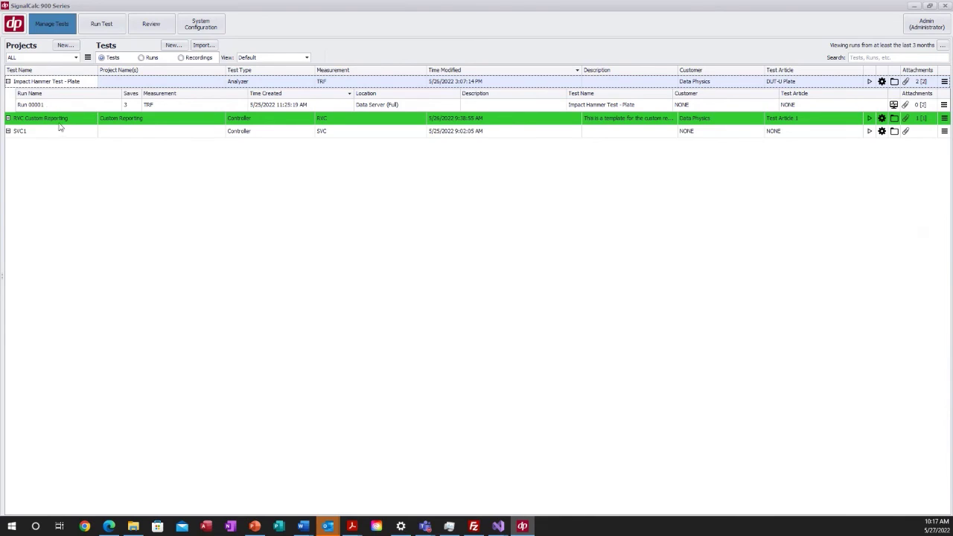
mouse_move(54, 104)
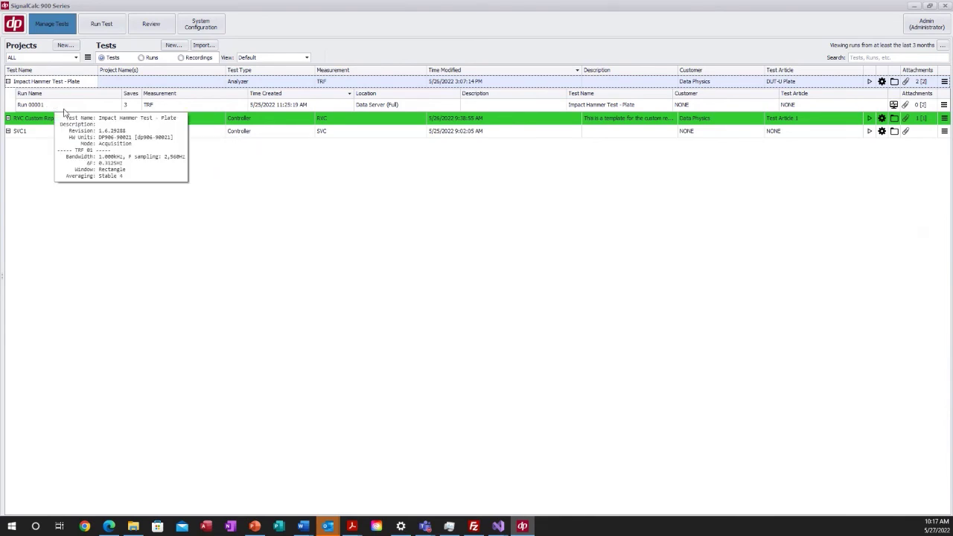
double_click(54, 106)
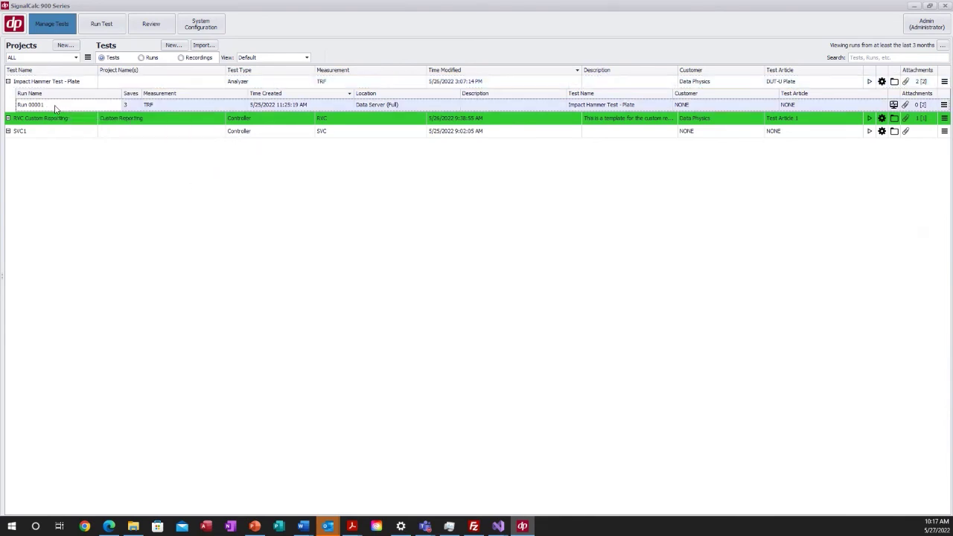
Step: Generate a custom report for the impact hammer run from Advanced Report Template Analyzer.docx, overwriting the existing file
left_click(174, 46)
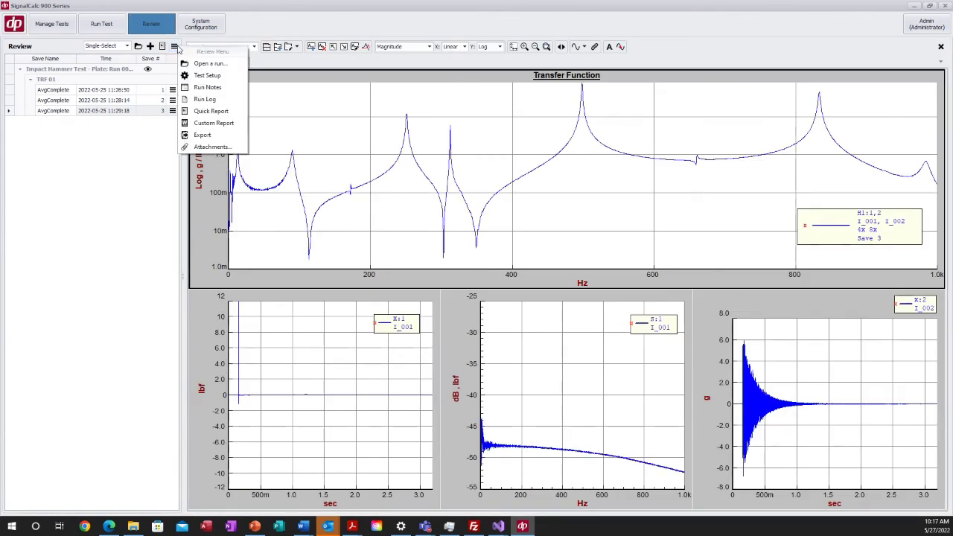
left_click(215, 123)
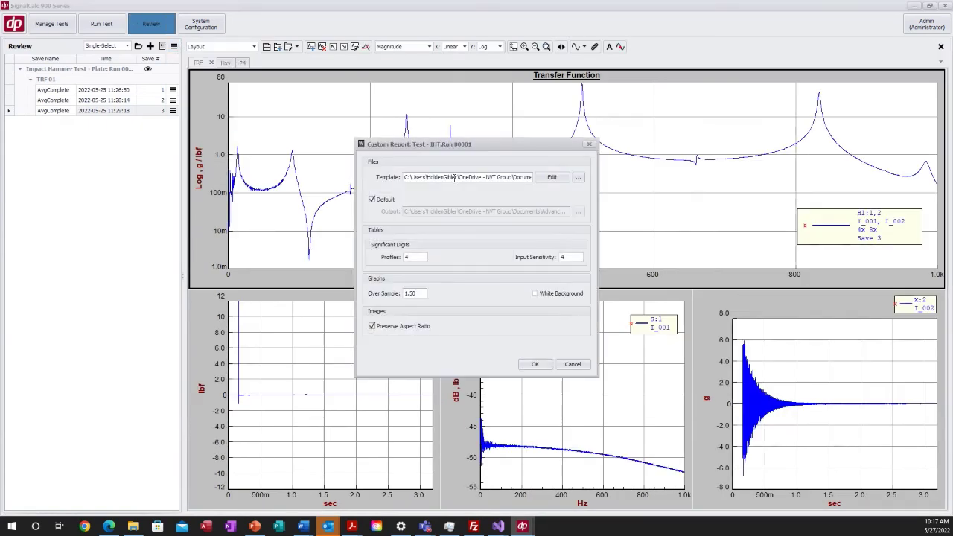
left_click_drag(405, 178, 510, 178)
left_click(477, 178)
mouse_move(431, 178)
left_mouse_down()
mouse_move(518, 177)
mouse_move(430, 178)
left_mouse_up()
left_click(497, 178)
left_click(514, 178)
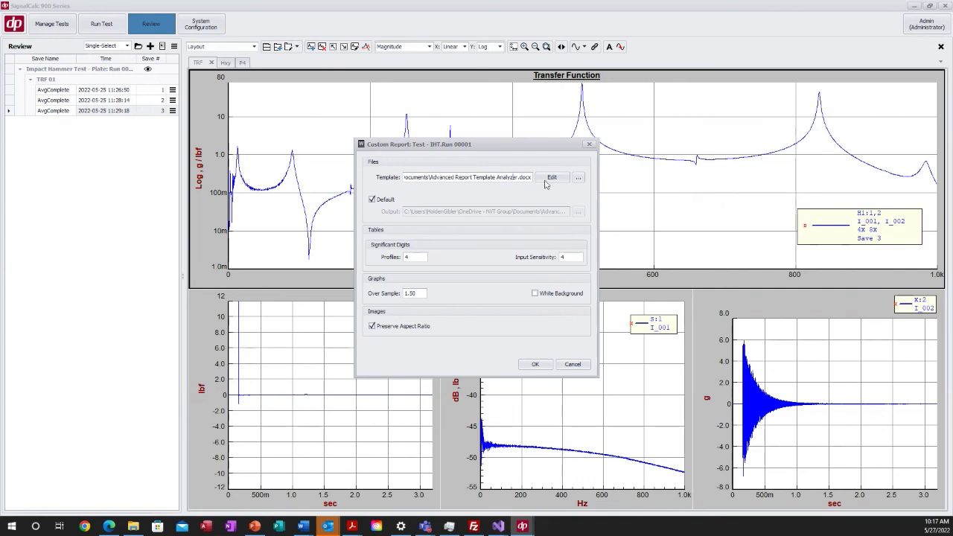
left_click(537, 366)
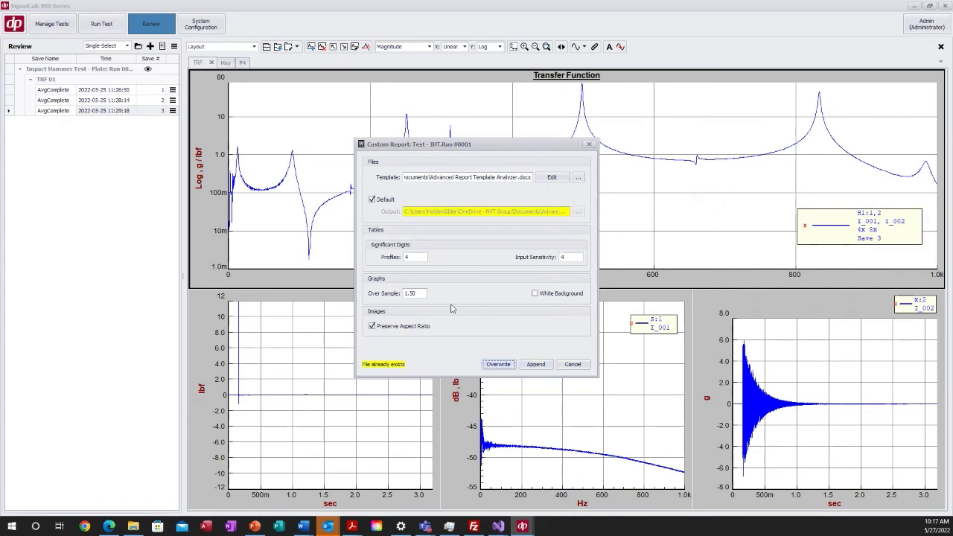
left_click(505, 365)
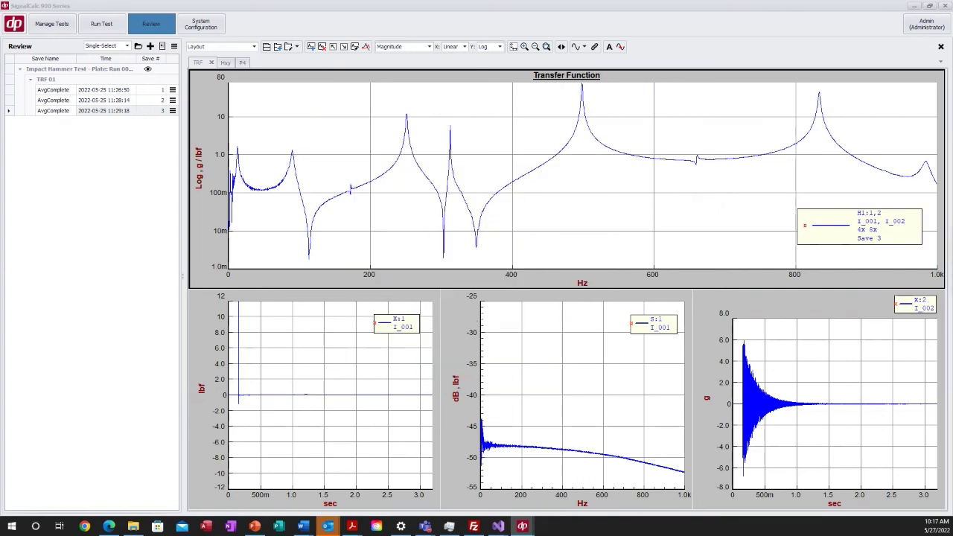
Step: Close the generated impact hammer report document in Word and return to the run review
left_click(302, 526)
mouse_move(279, 469)
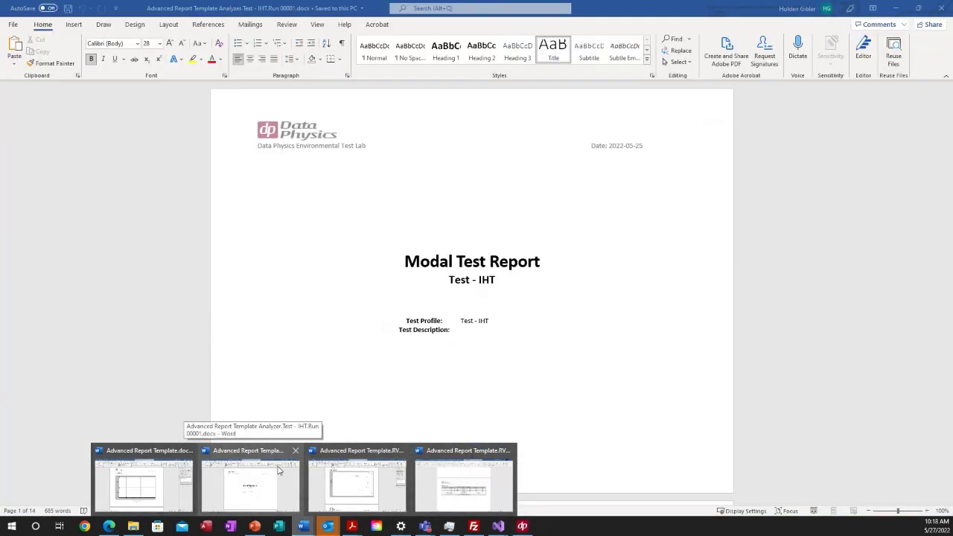
left_click(294, 452)
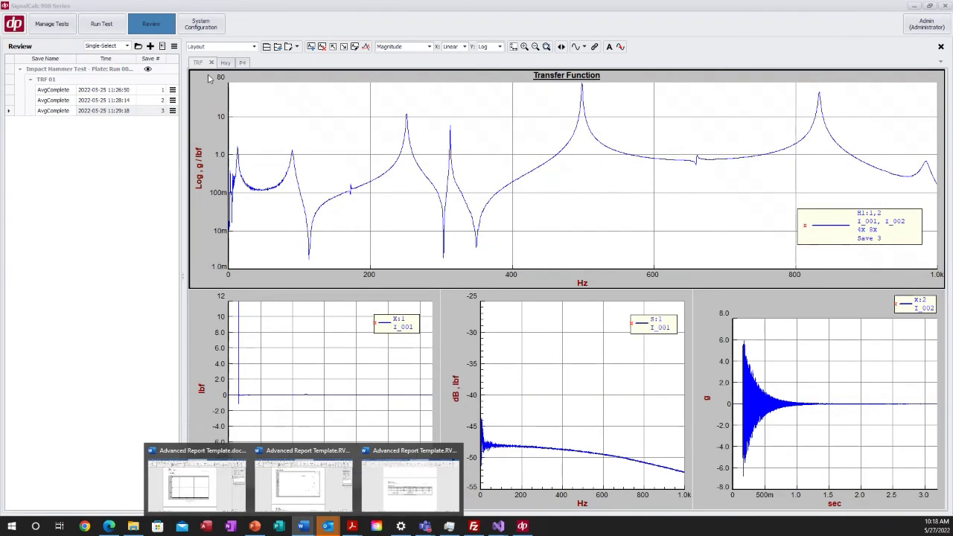
left_click(257, 15)
Step: Regenerate the impact hammer run's custom report with the Analyzer template, overwriting the previous output, and view the Modal Test Report in Word
left_click(174, 46)
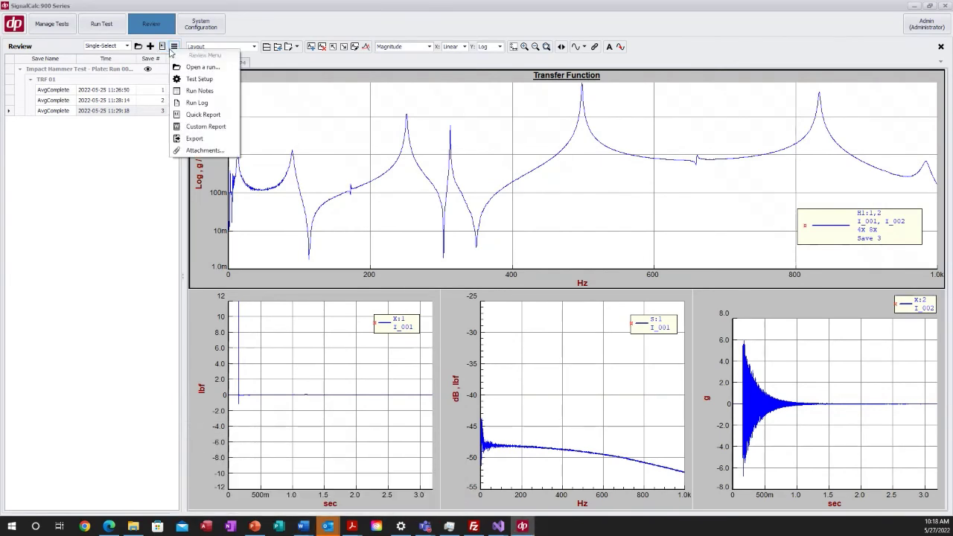
left_click(203, 127)
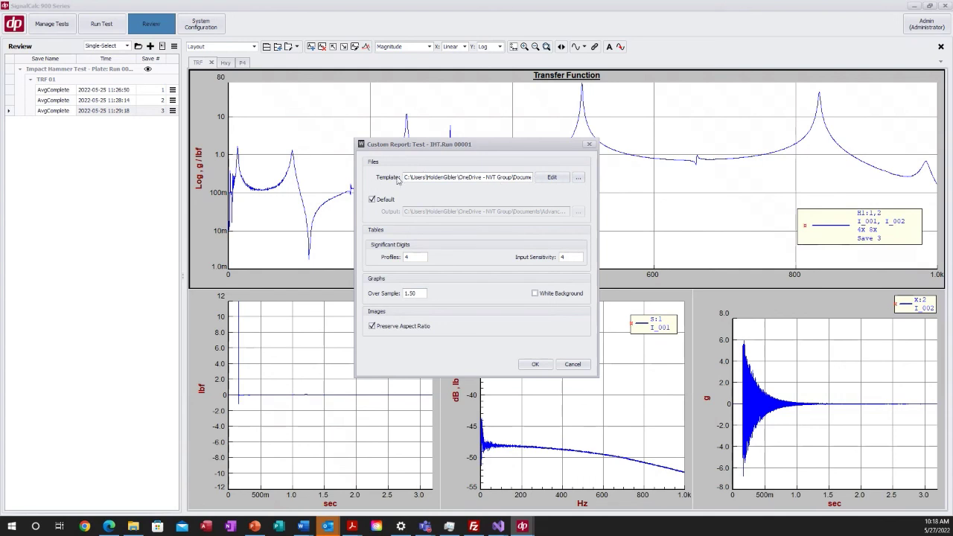
left_click_drag(406, 177, 517, 177)
left_click(517, 178)
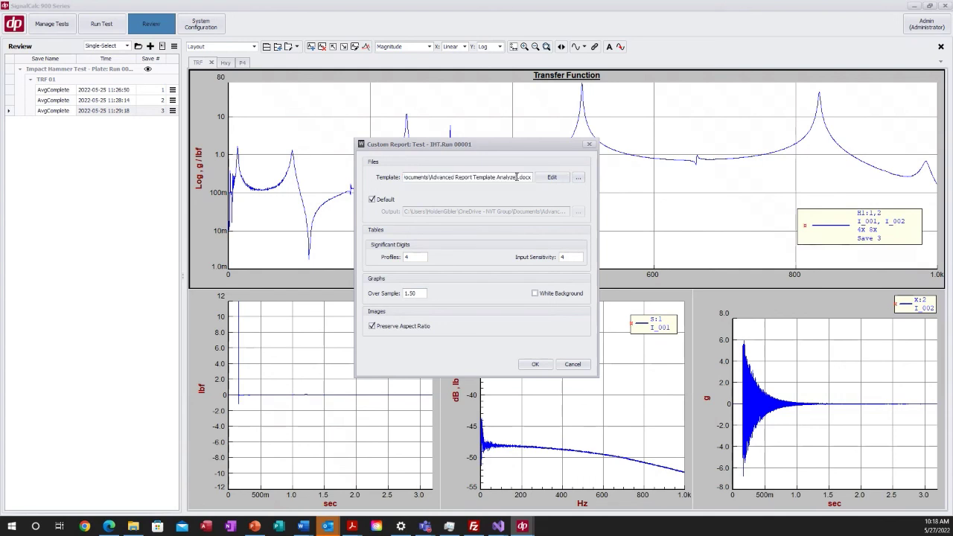
left_click(537, 365)
left_click(498, 367)
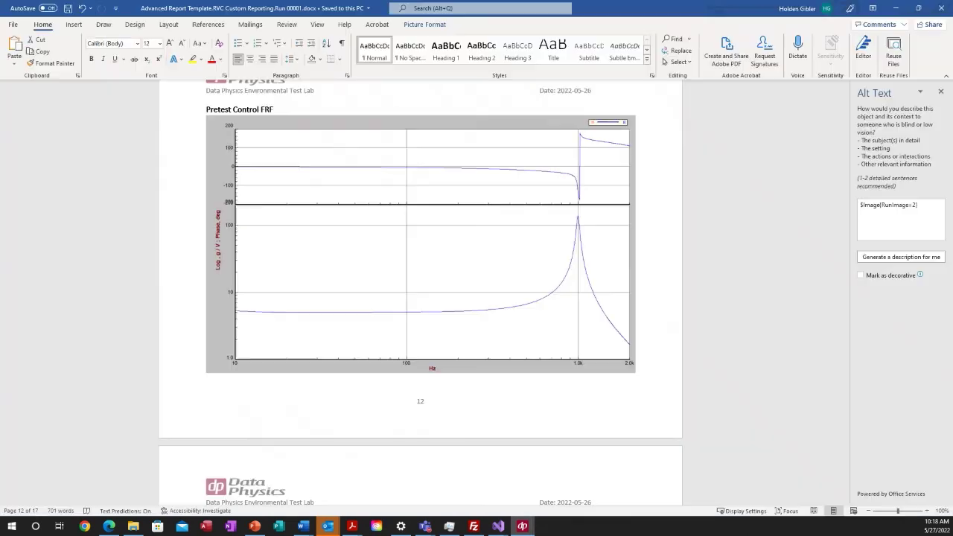
scroll(428, 216, "down", 5)
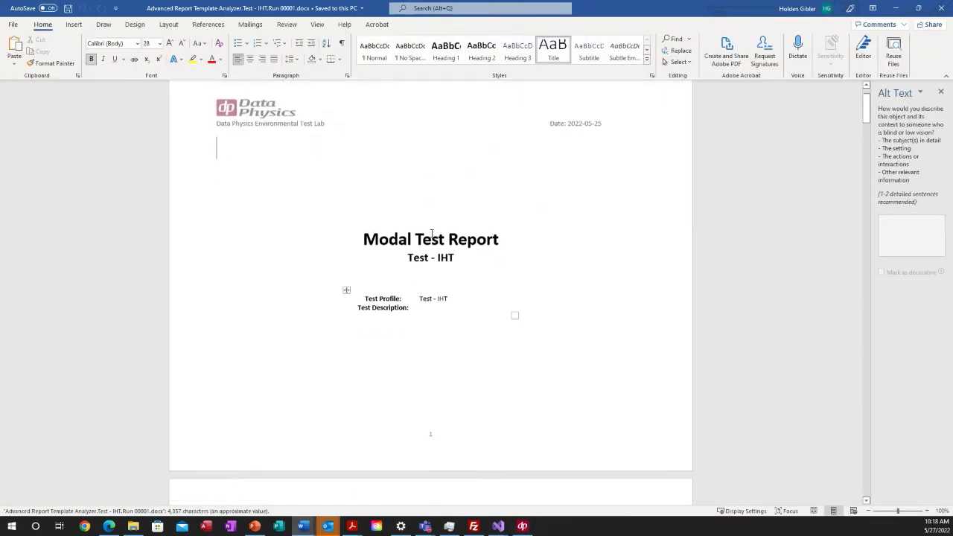
Step: Update the entire table of contents in the generated Modal Test Report
scroll(250, 292, "down", 1)
left_click(271, 236)
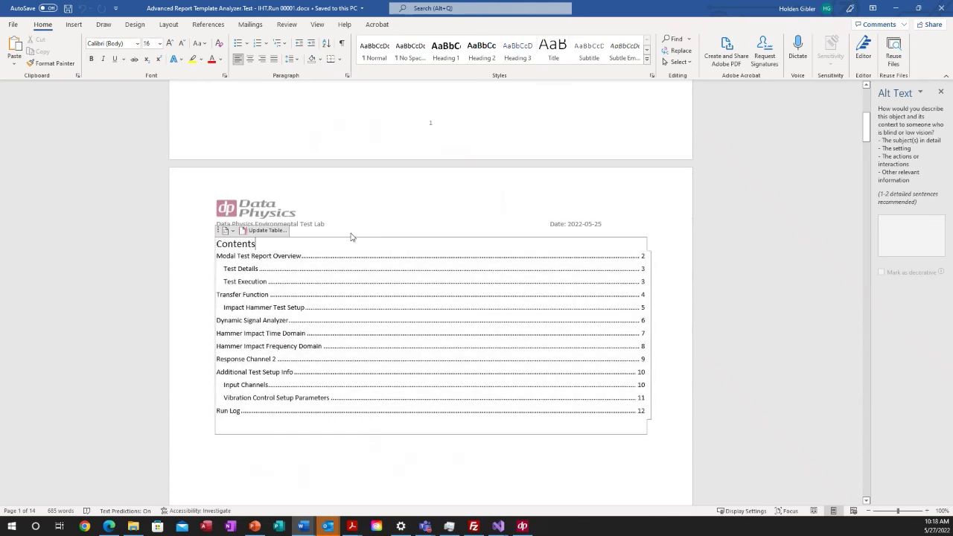
left_click(265, 230)
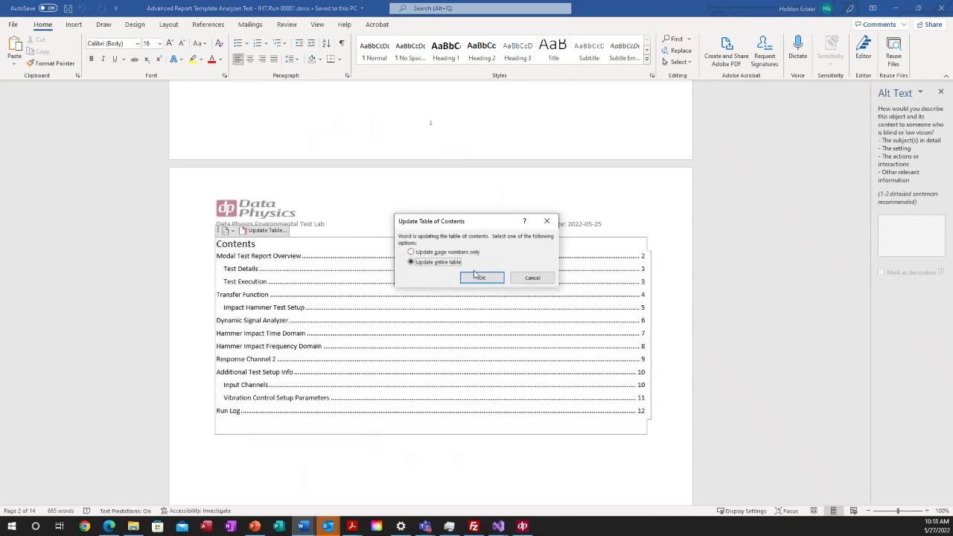
left_click(478, 277)
Step: Examine the Transfer Function graph in the report and check the graph variable in its alt text
scroll(373, 231, "up", 3)
scroll(436, 215, "down", 12)
scroll(432, 253, "down", 10)
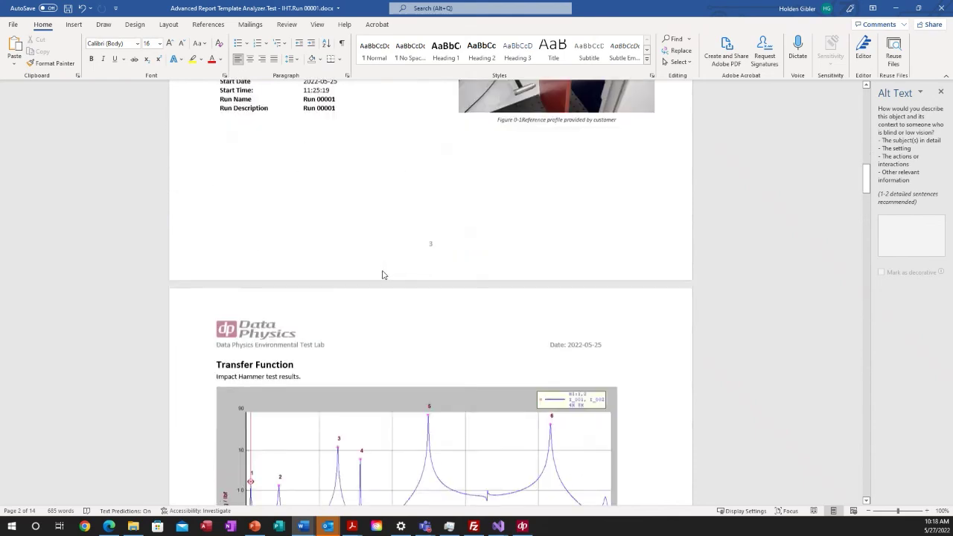
left_click(171, 205)
scroll(370, 296, "down", 3)
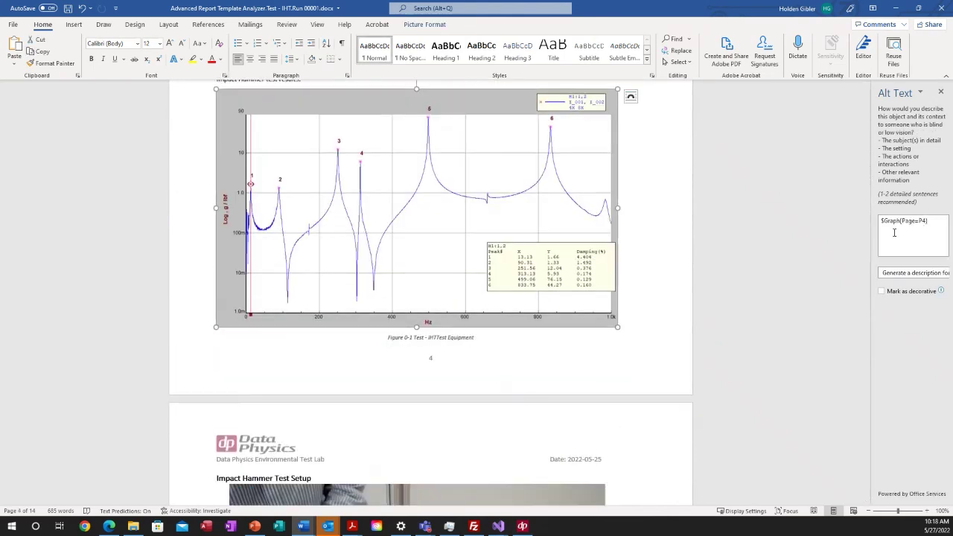
Step: Review the Dynamic Signal Analyzer image and check the alt text variable of the Hammer Impact Time Domain graph
scroll(387, 261, "down", 18)
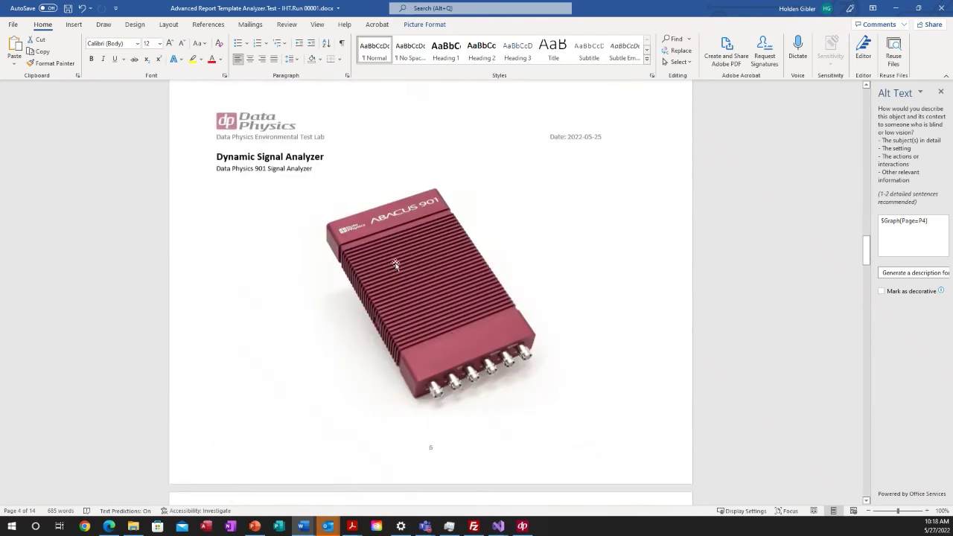
scroll(395, 265, "up", 1)
scroll(394, 266, "down", 5)
scroll(394, 266, "down", 5)
scroll(357, 249, "up", 2)
left_click(327, 238)
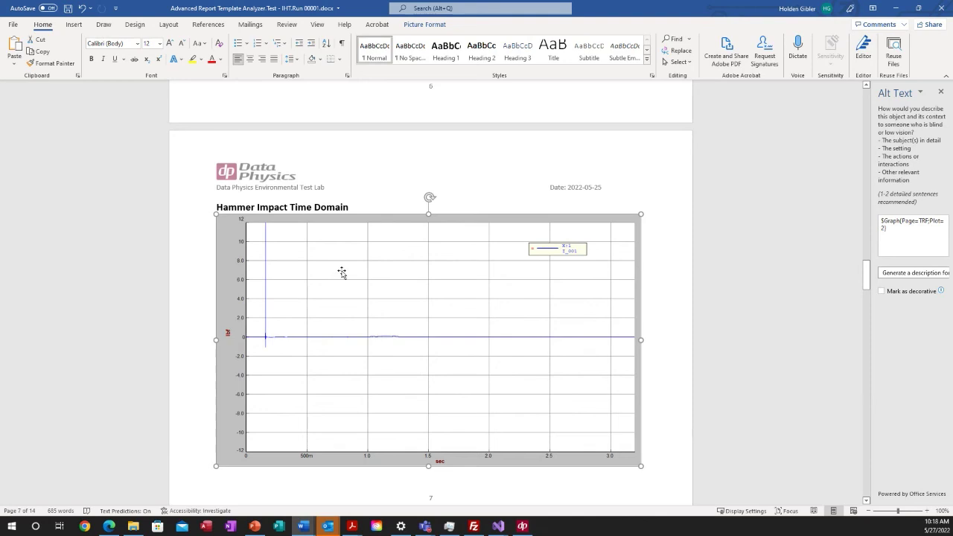
Step: Examine the Hammer Impact Frequency Domain graph and check the plot variable in its alt text
scroll(340, 272, "down", 2)
scroll(291, 265, "down", 8)
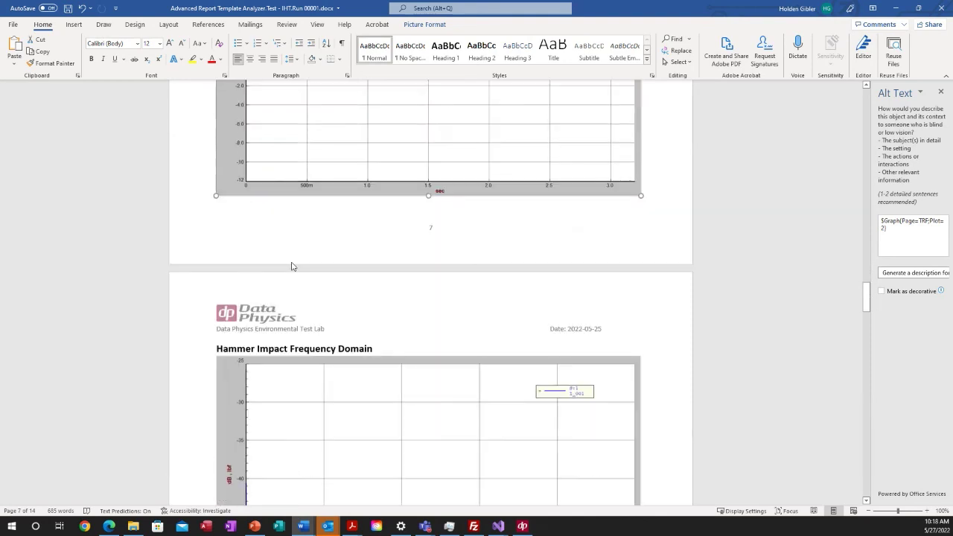
scroll(294, 267, "up", 4)
scroll(298, 269, "down", 15)
scroll(306, 269, "up", 5)
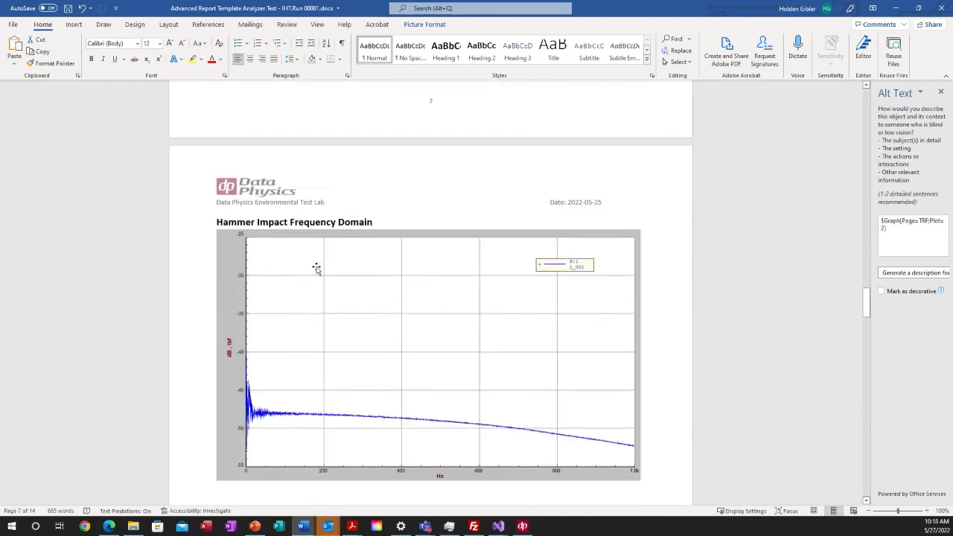
scroll(315, 268, "down", 2)
left_click(332, 272)
Step: Review the Response Channel 2 graph, the input channel and setup parameter tables, and the Run Log
scroll(206, 260, "down", 18)
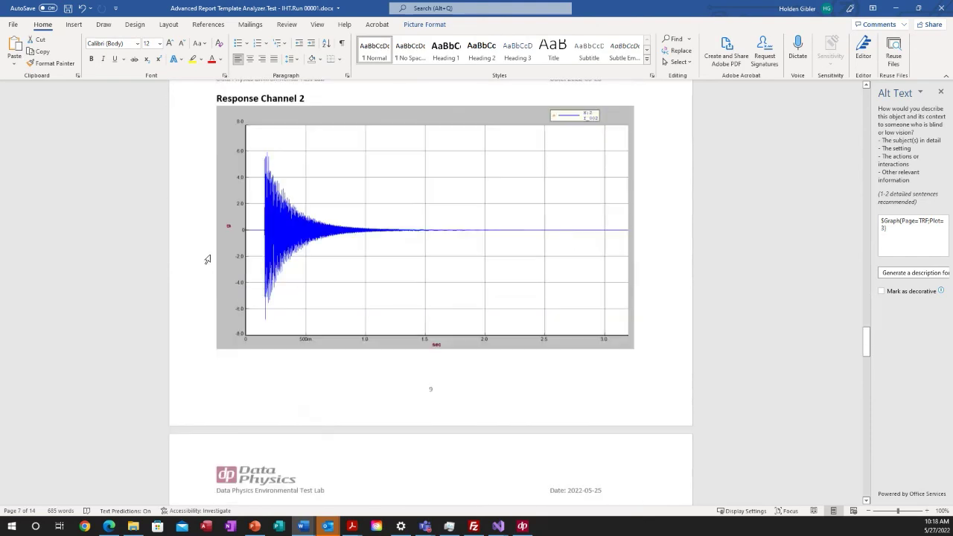
scroll(192, 260, "down", 20)
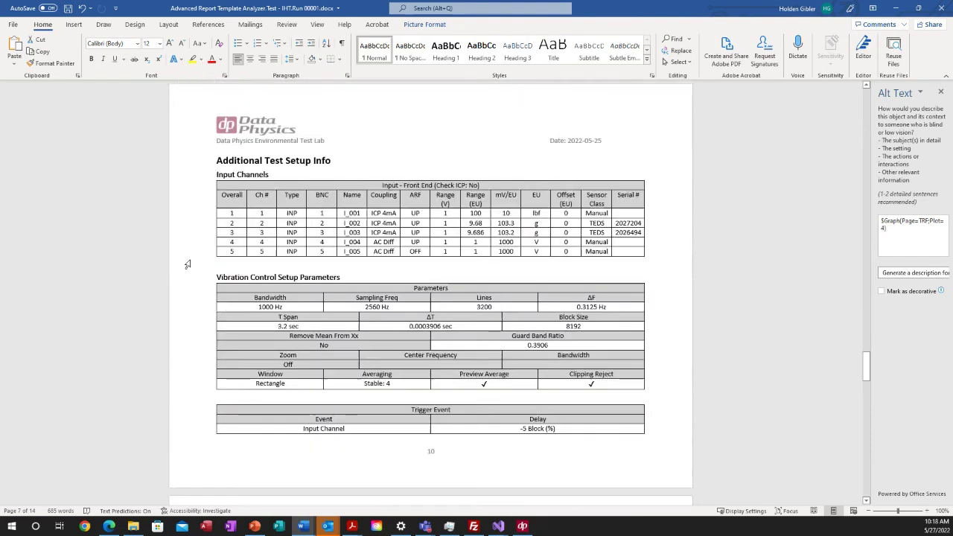
scroll(188, 264, "down", 20)
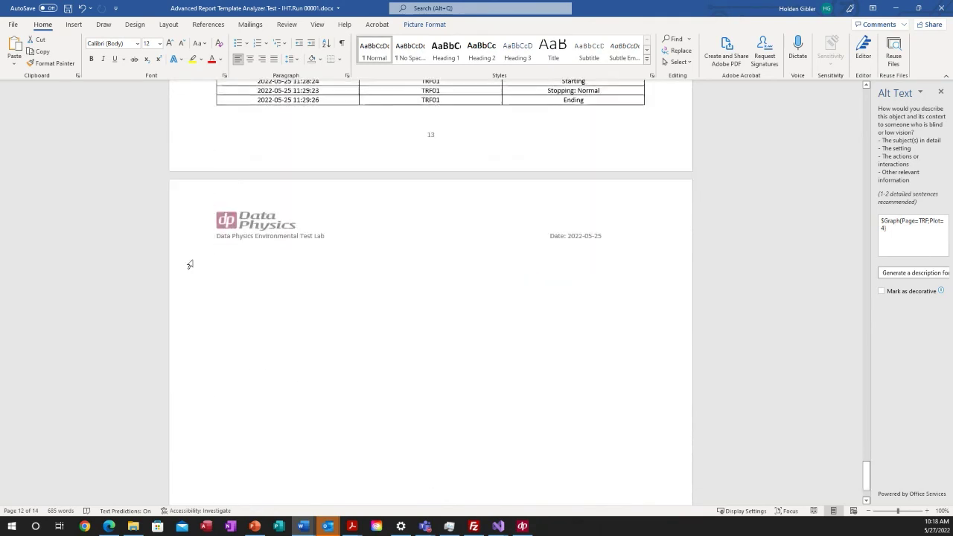
scroll(190, 264, "down", 1)
scroll(192, 264, "up", 5)
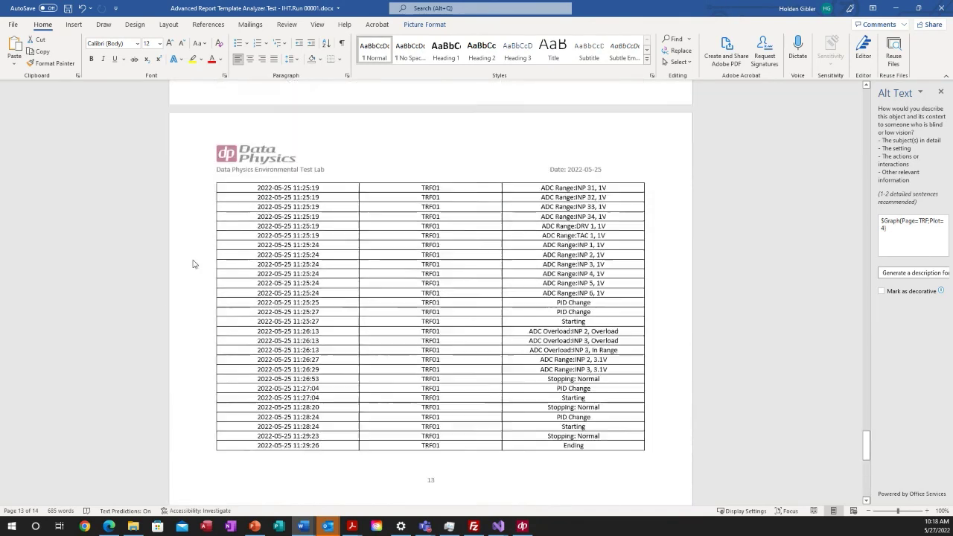
scroll(191, 264, "up", 8)
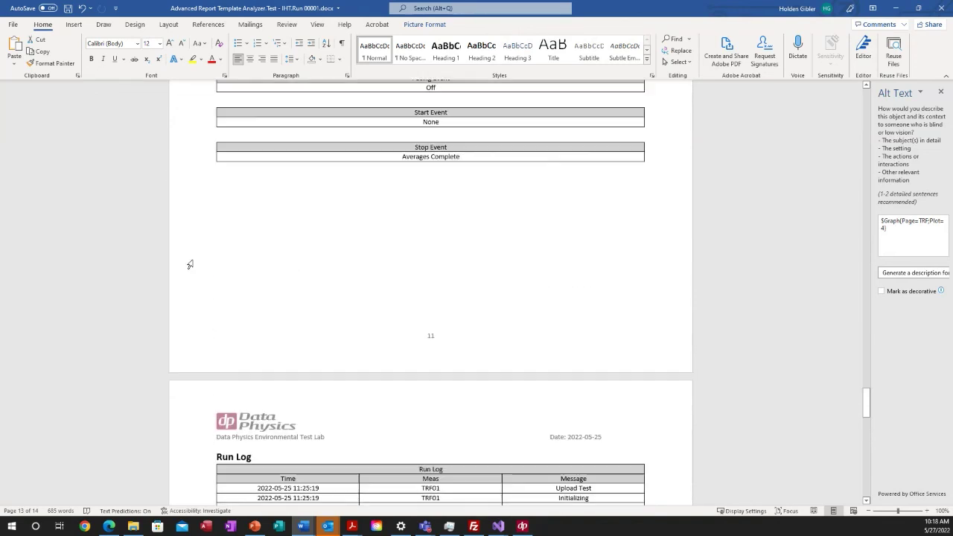